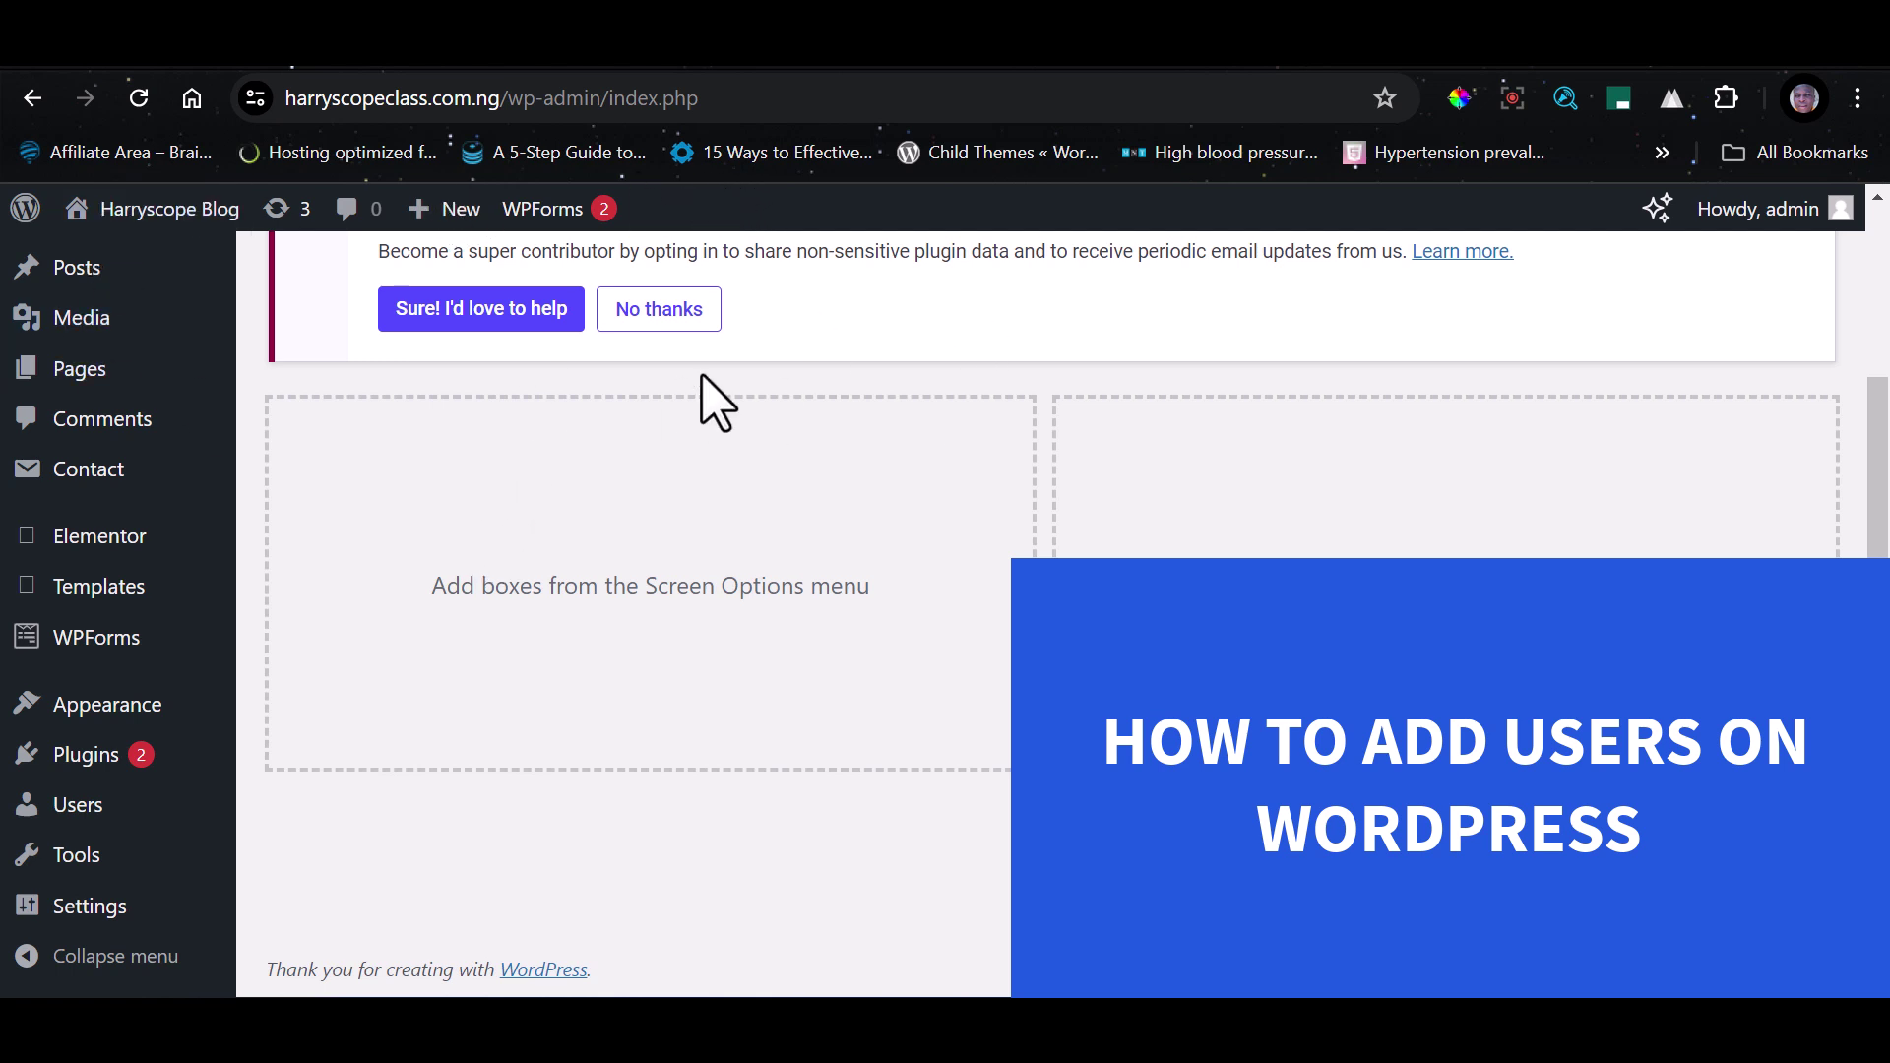
Go to the Users list from the admin sidebar.
scroll(1257, 364, up, 2)
scroll(1257, 364, up, 1)
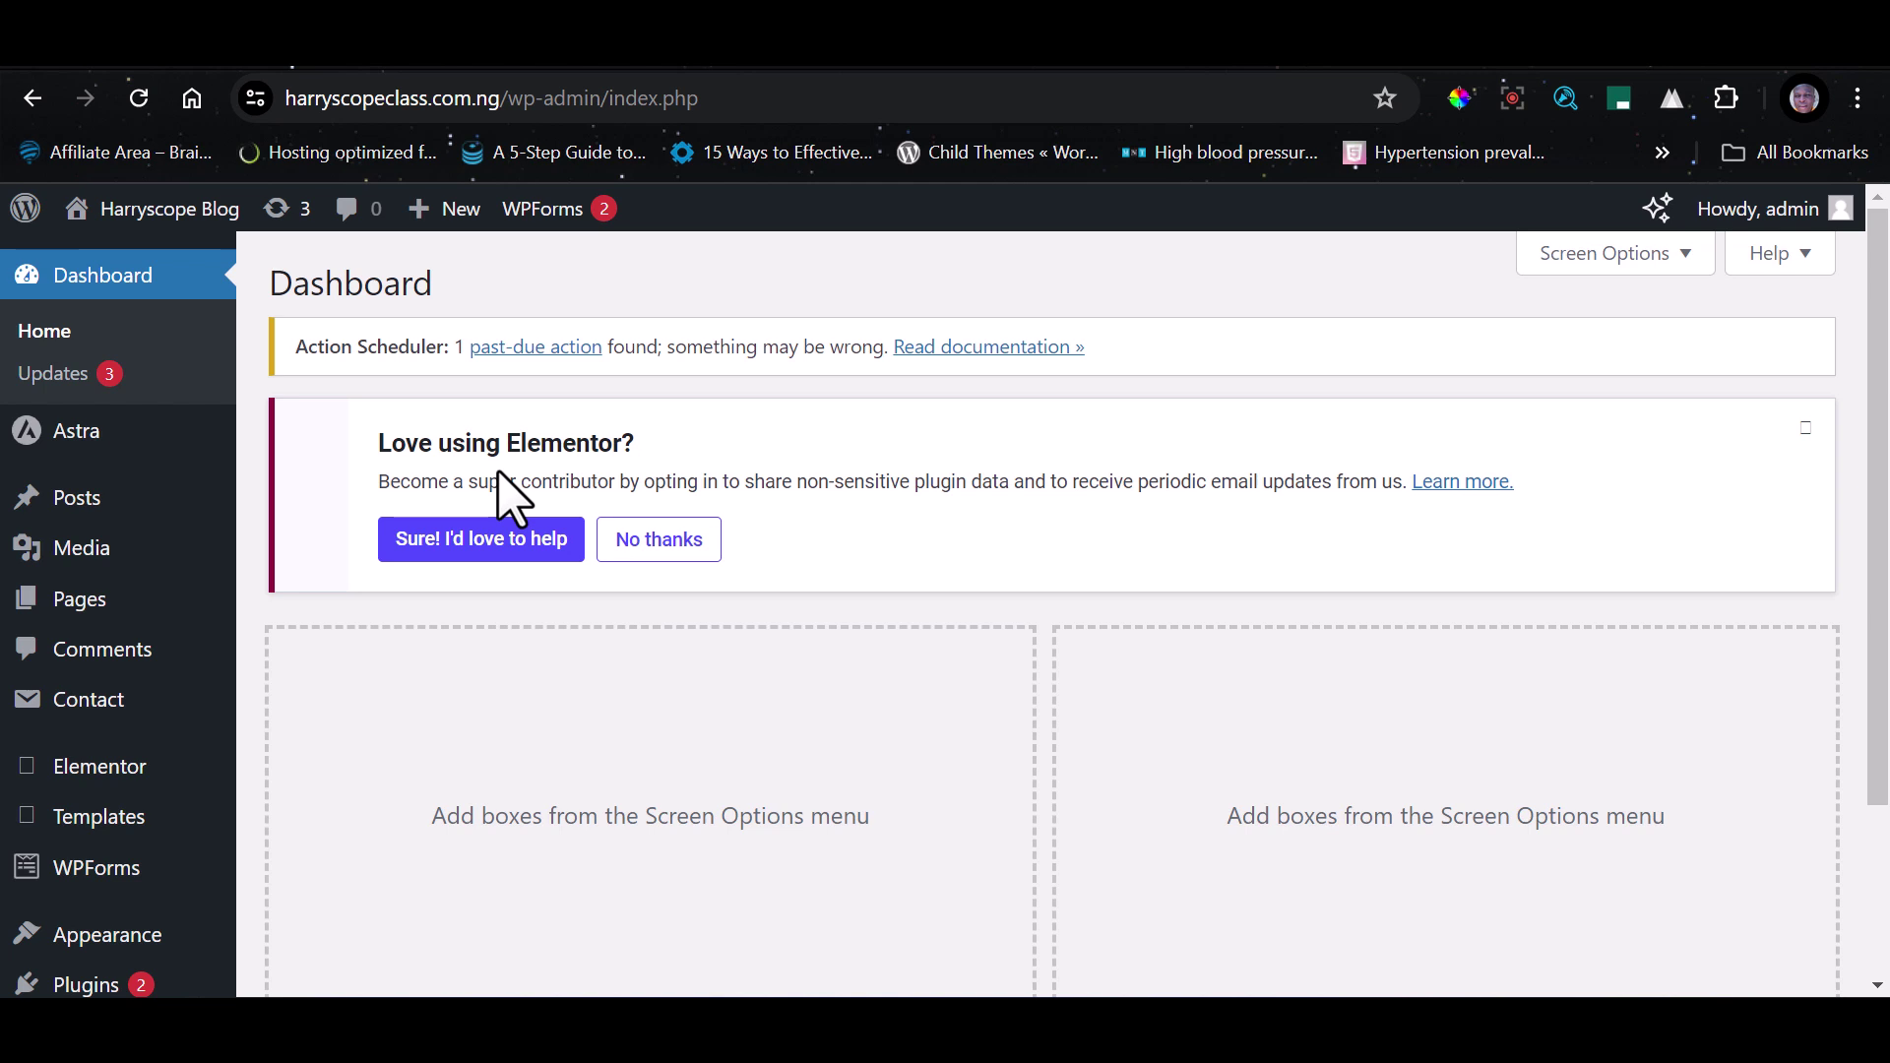
mouse_move(170, 854)
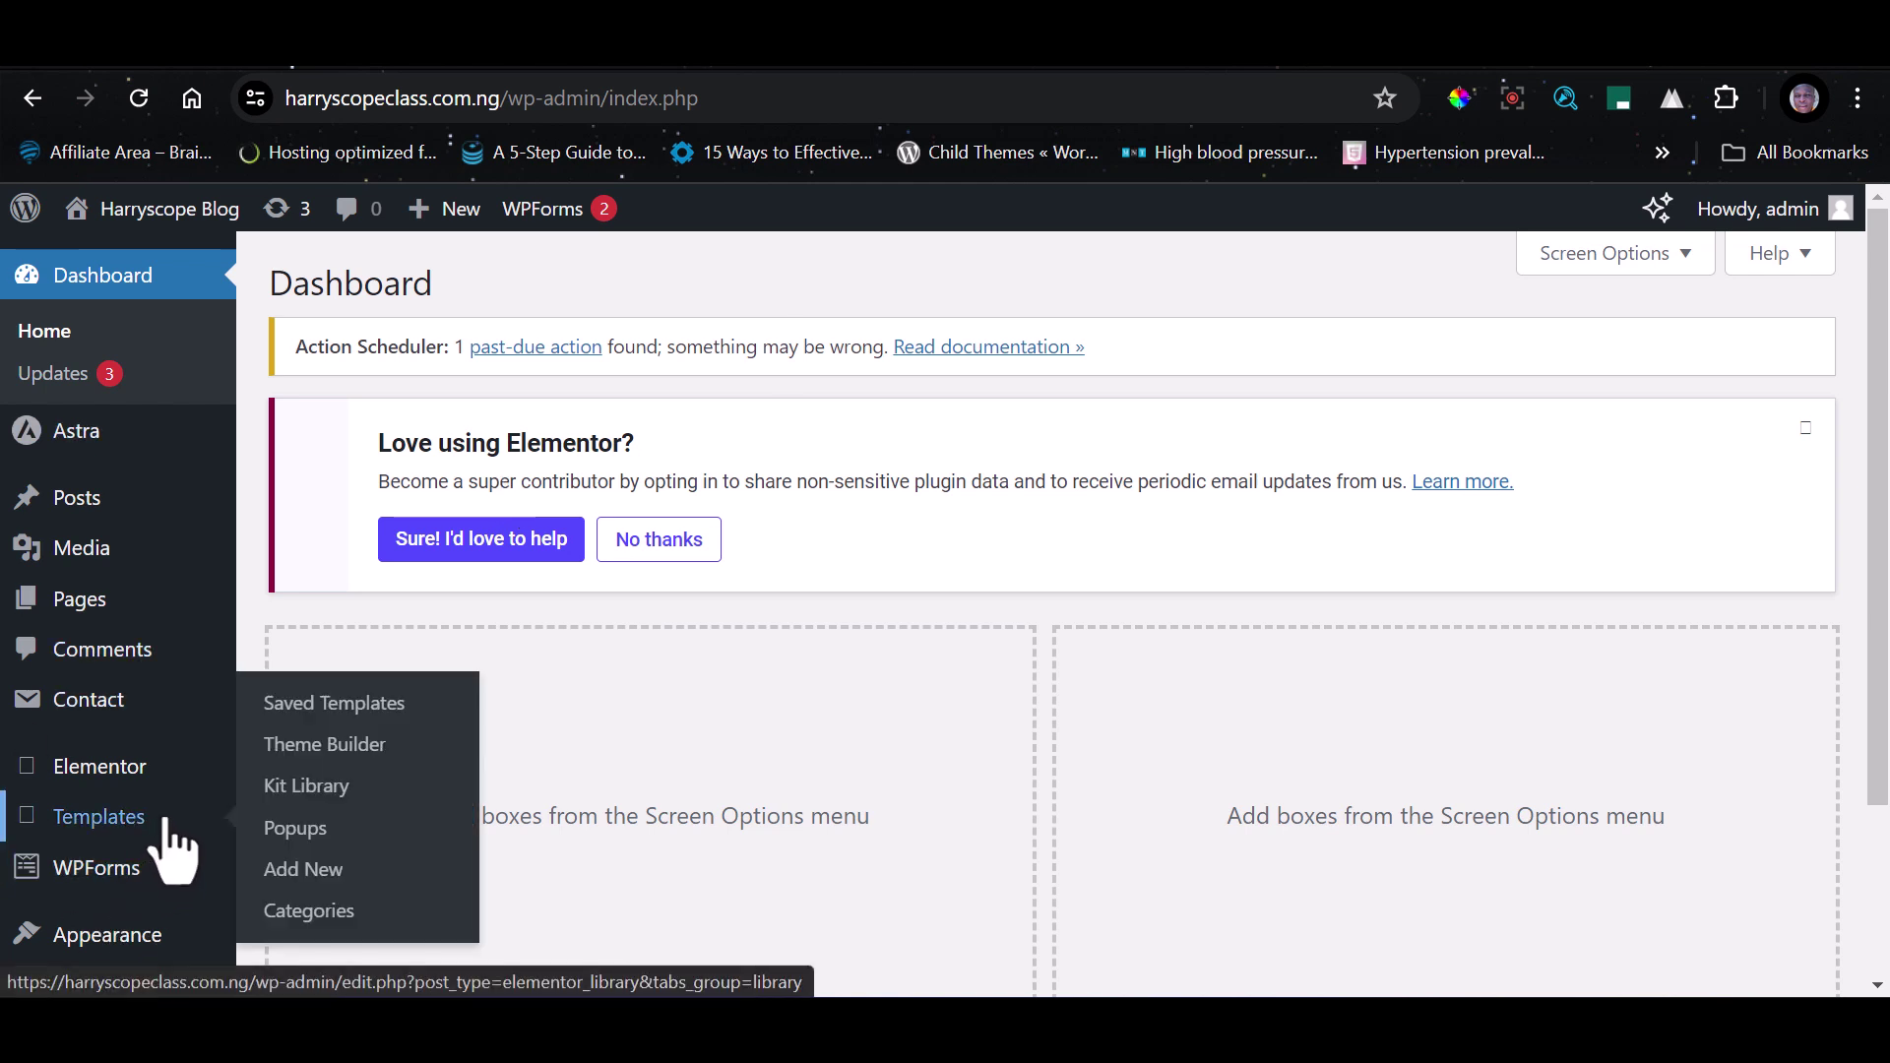
mouse_move(88, 714)
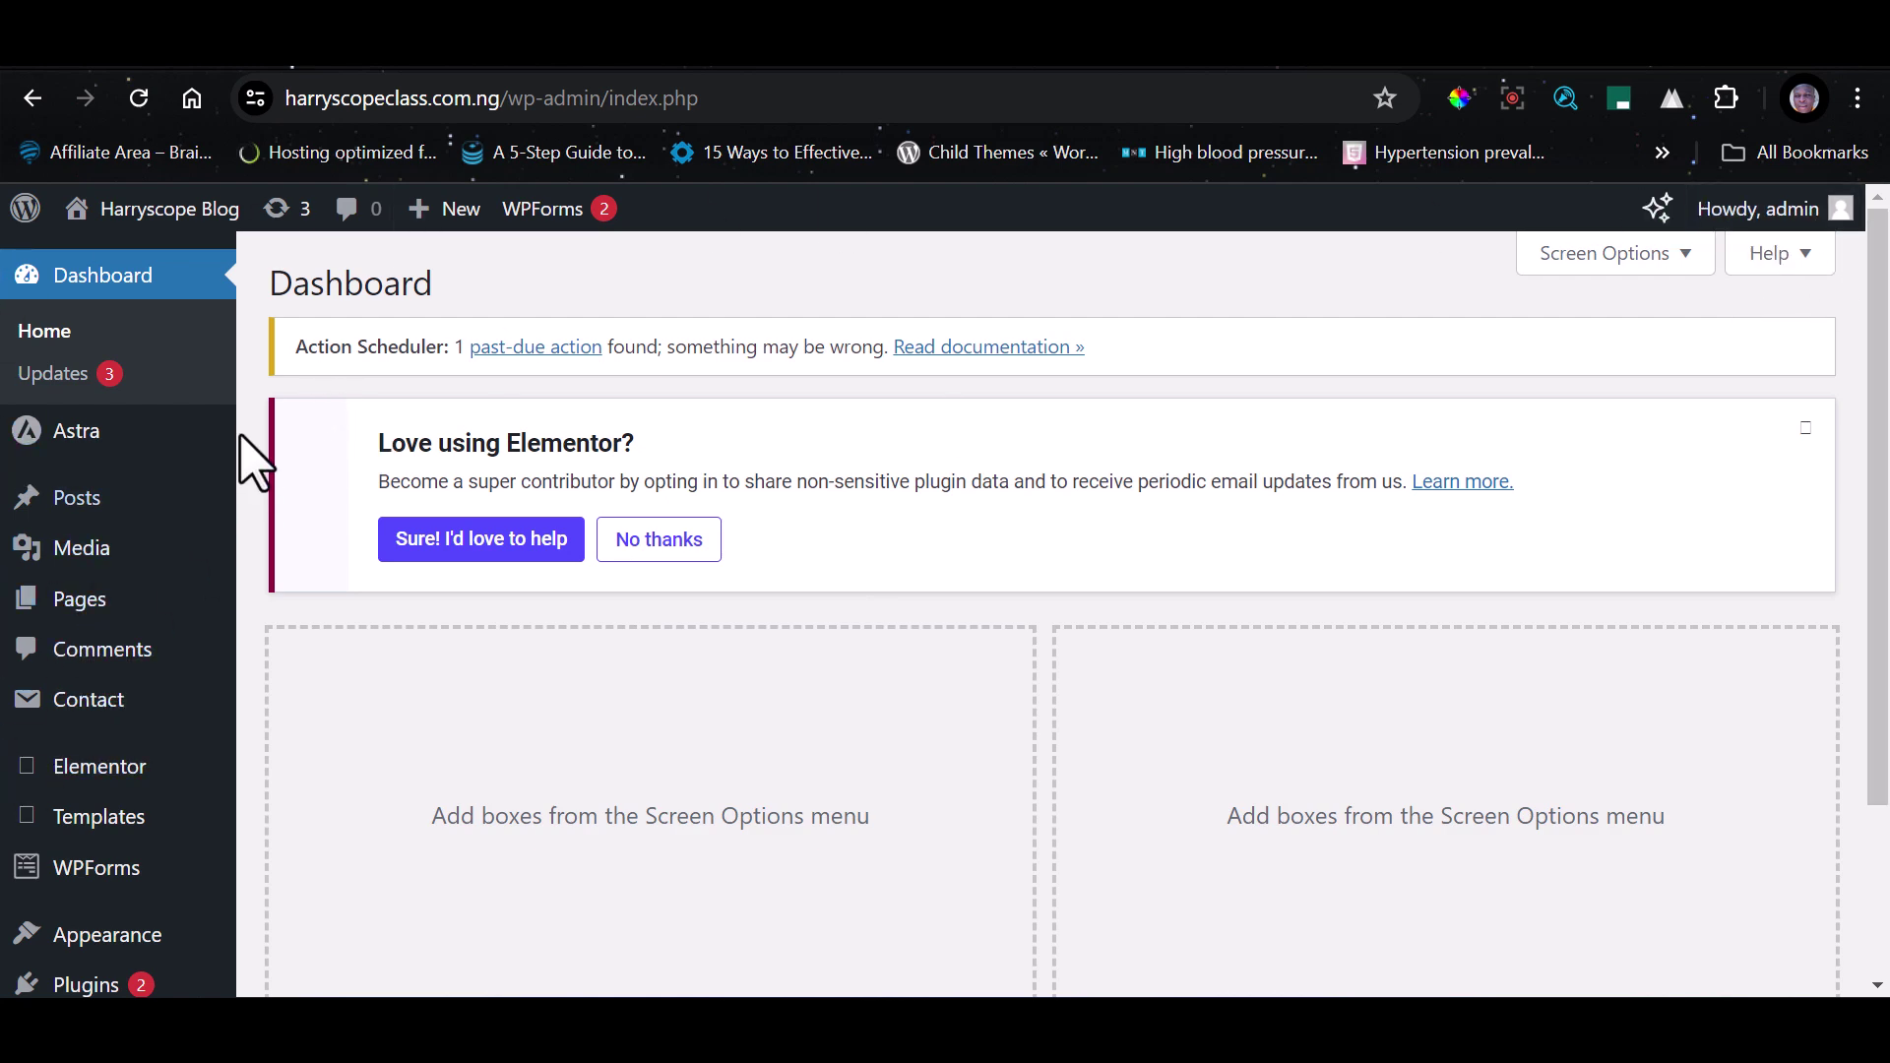
scroll(155, 590, down, 2)
mouse_move(144, 557)
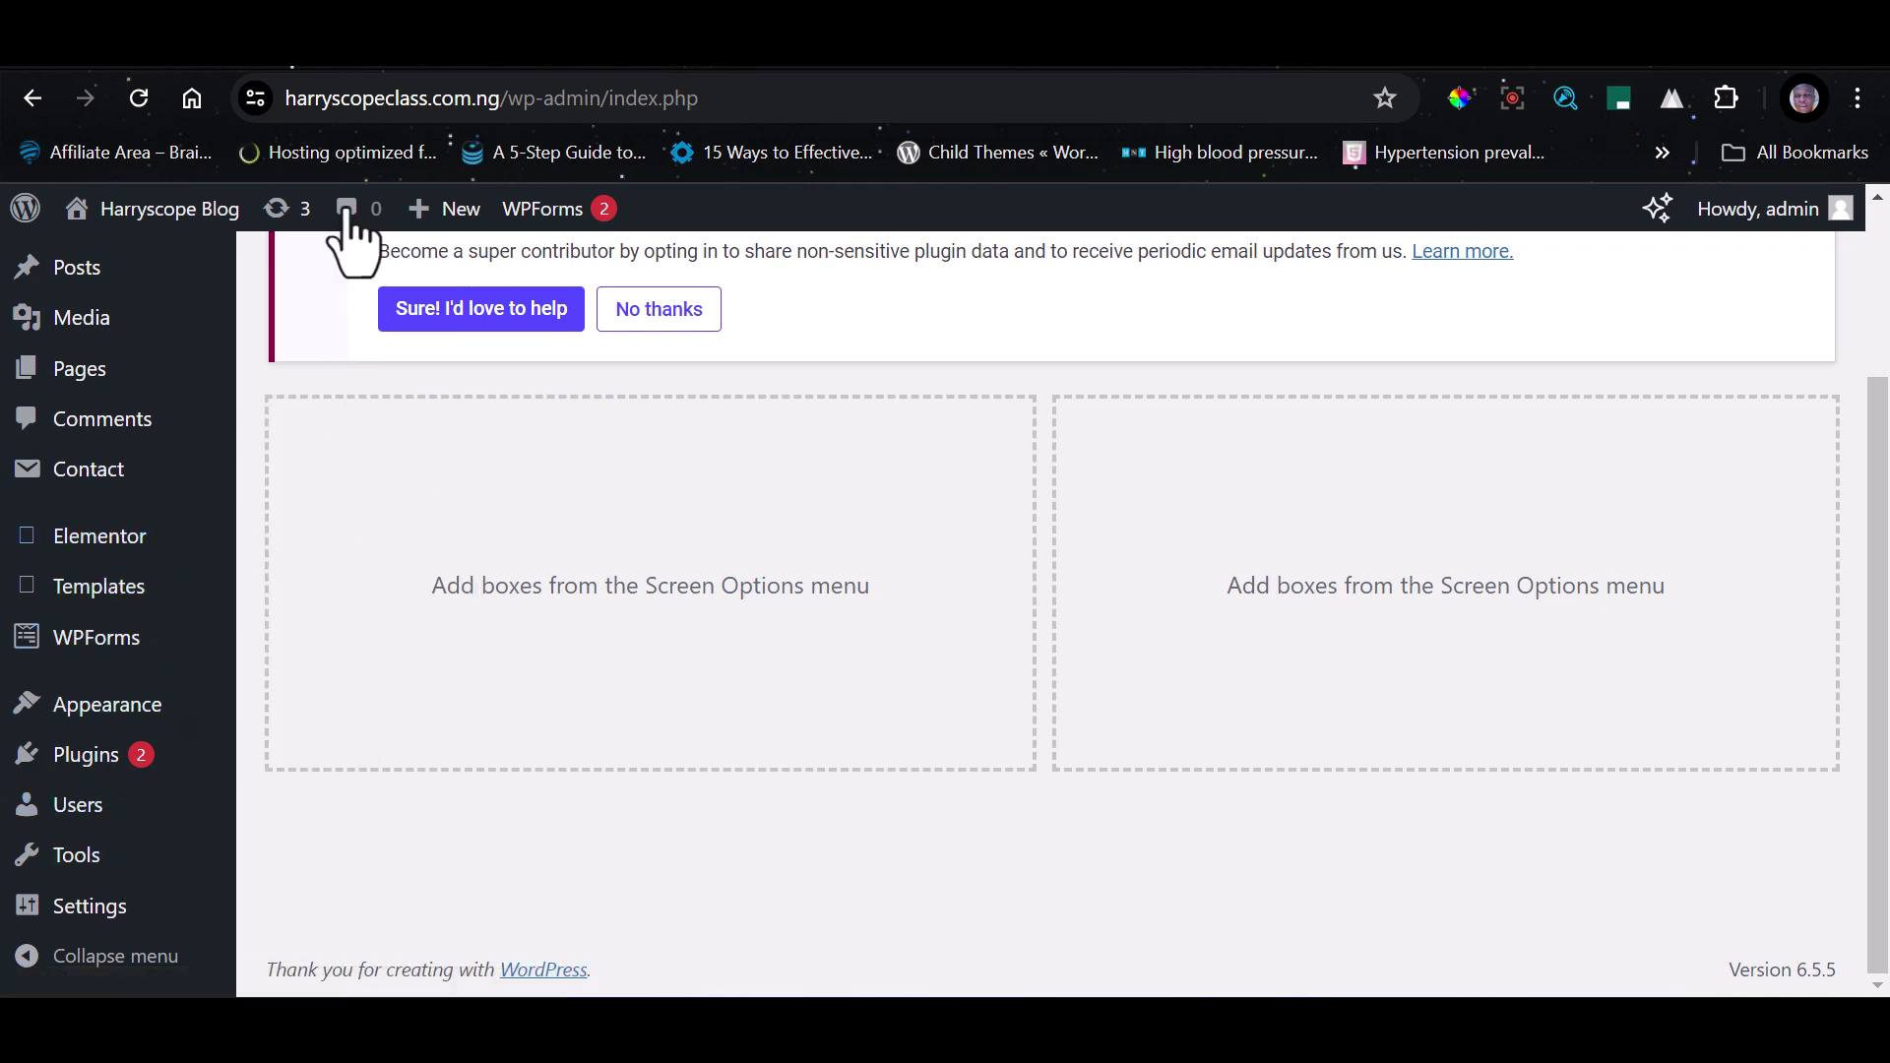
scroll(197, 325, up, 3)
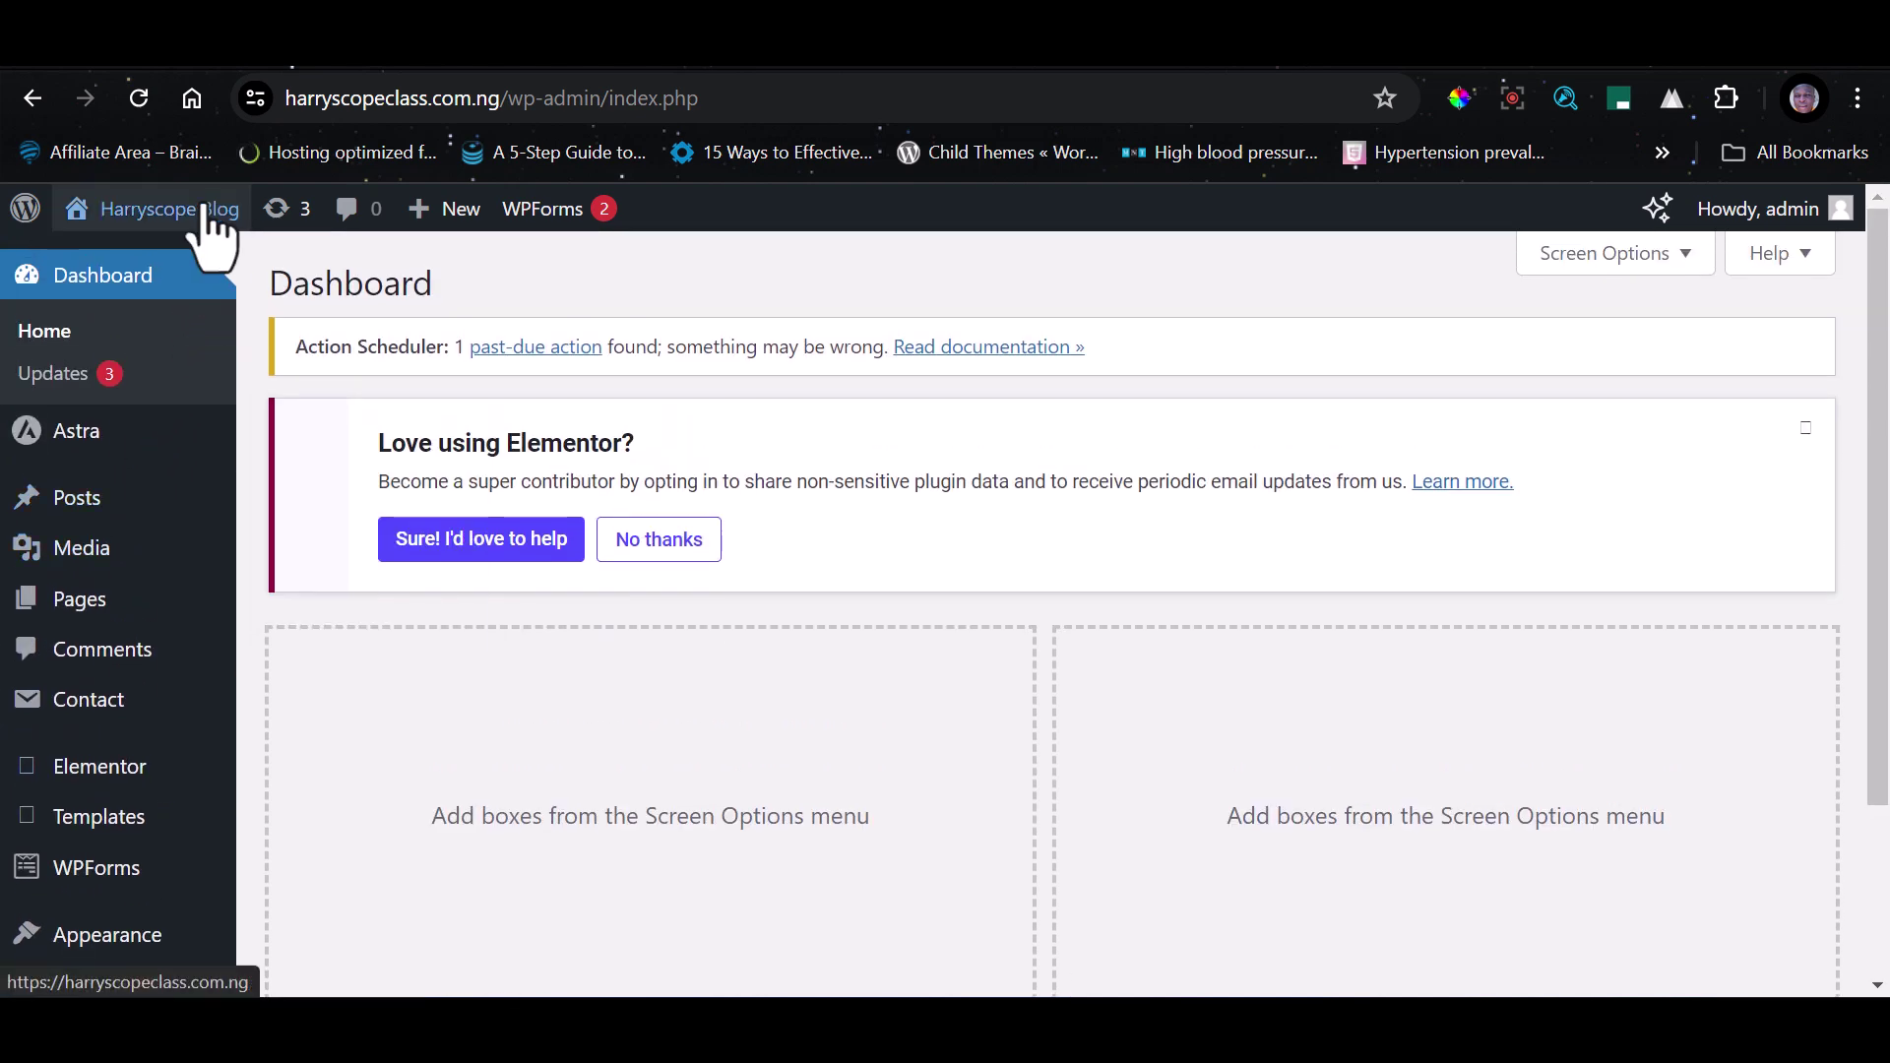
scroll(57, 396, down, 1)
scroll(56, 400, down, 3)
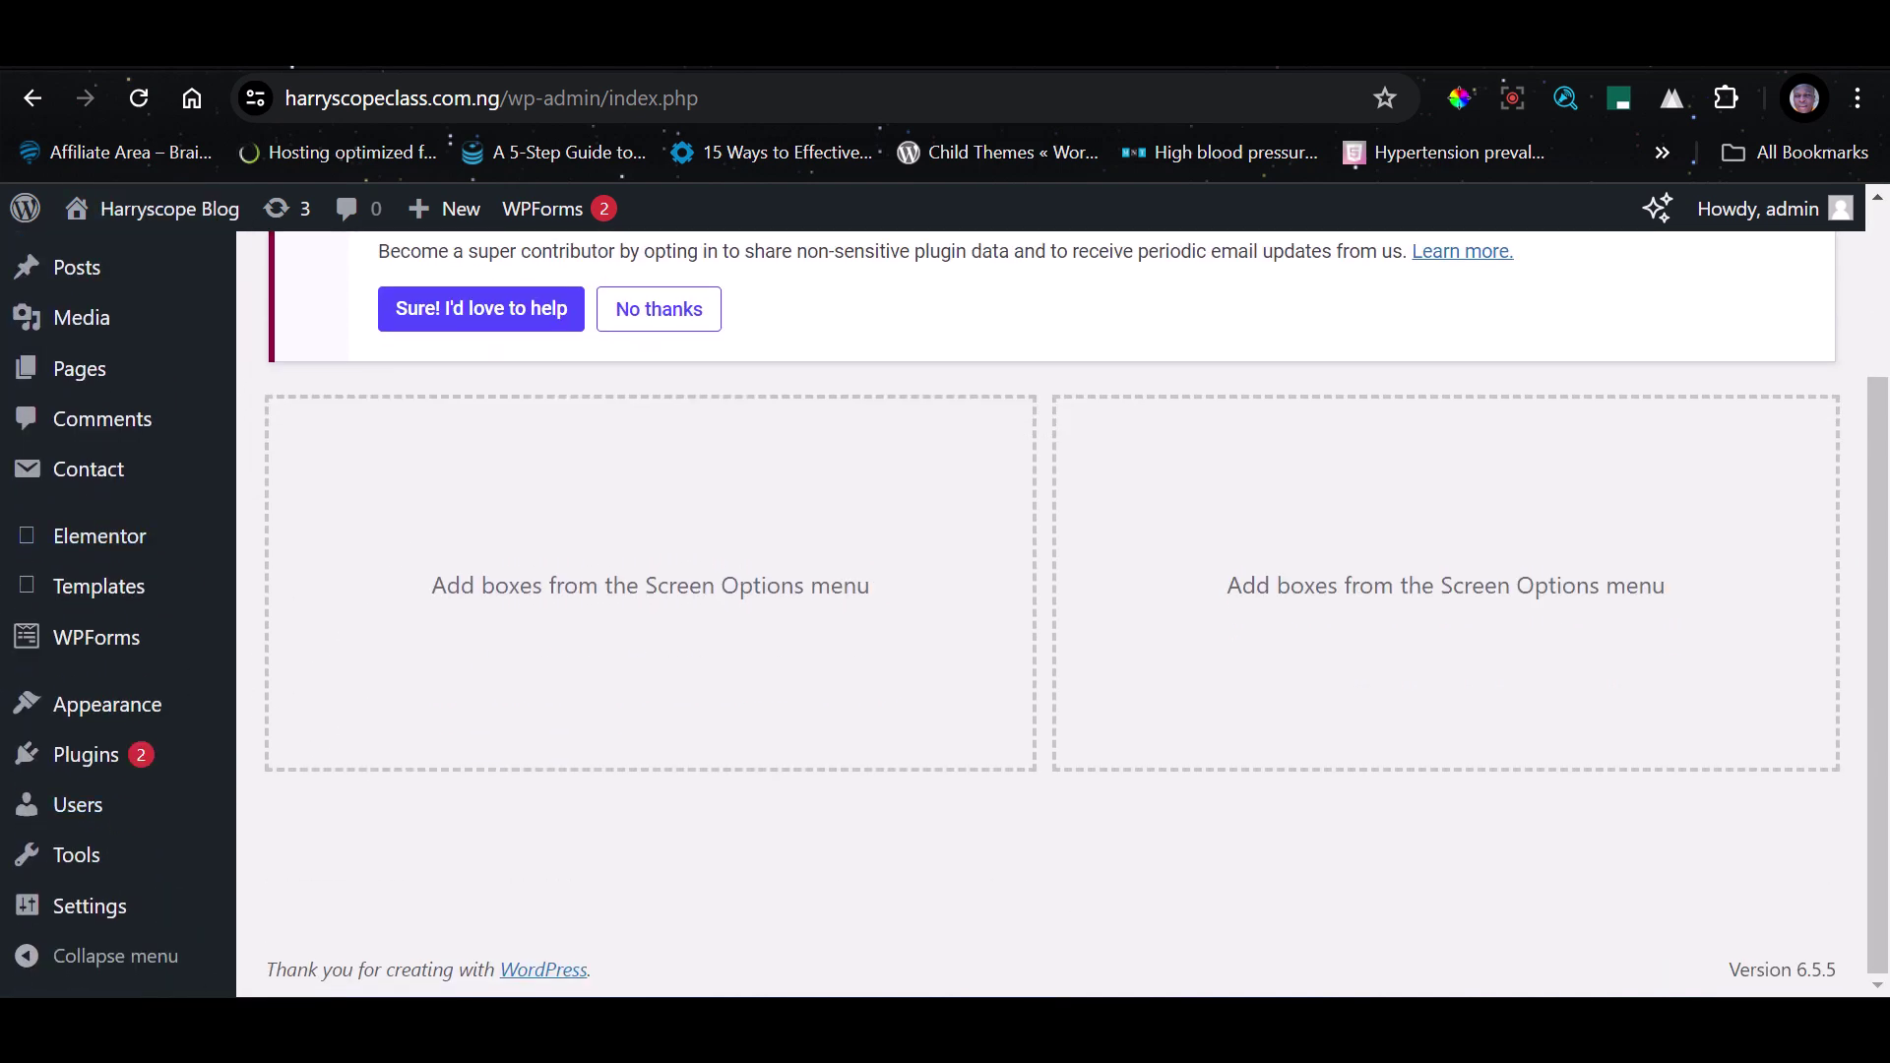
mouse_move(67, 812)
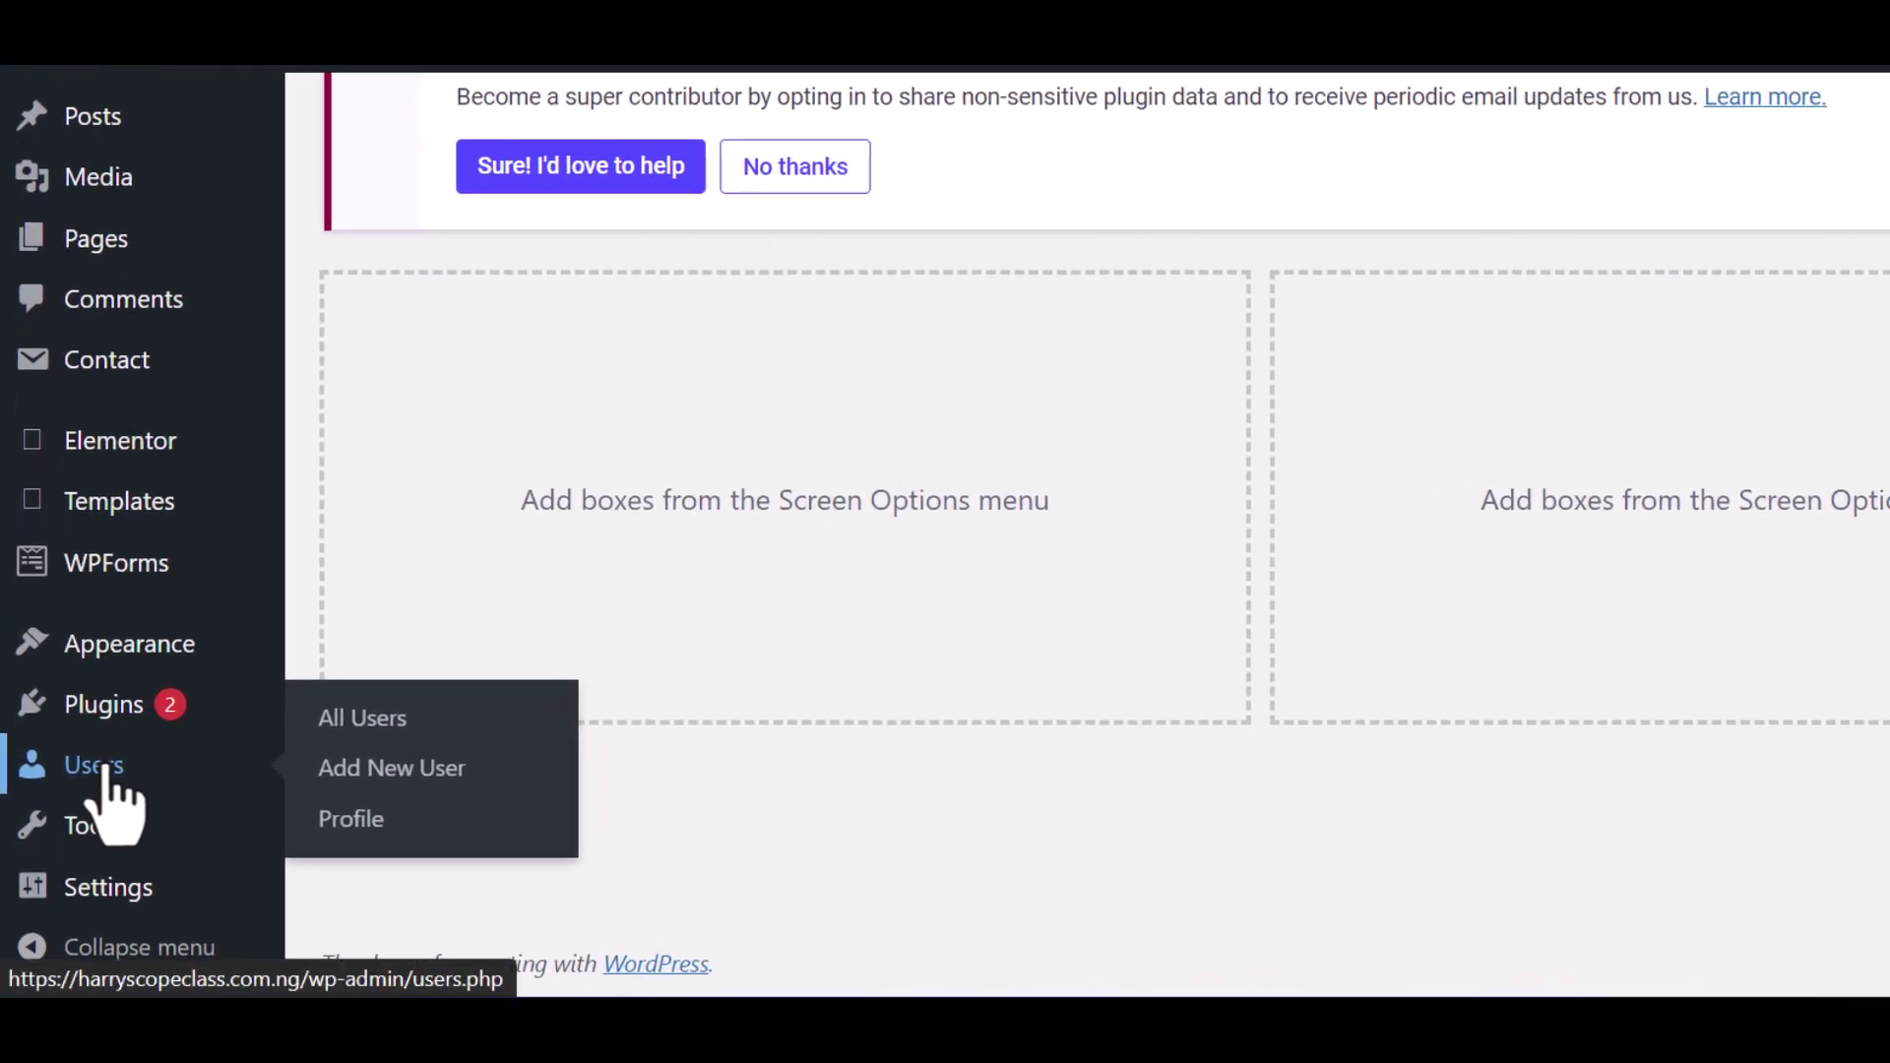
click(106, 770)
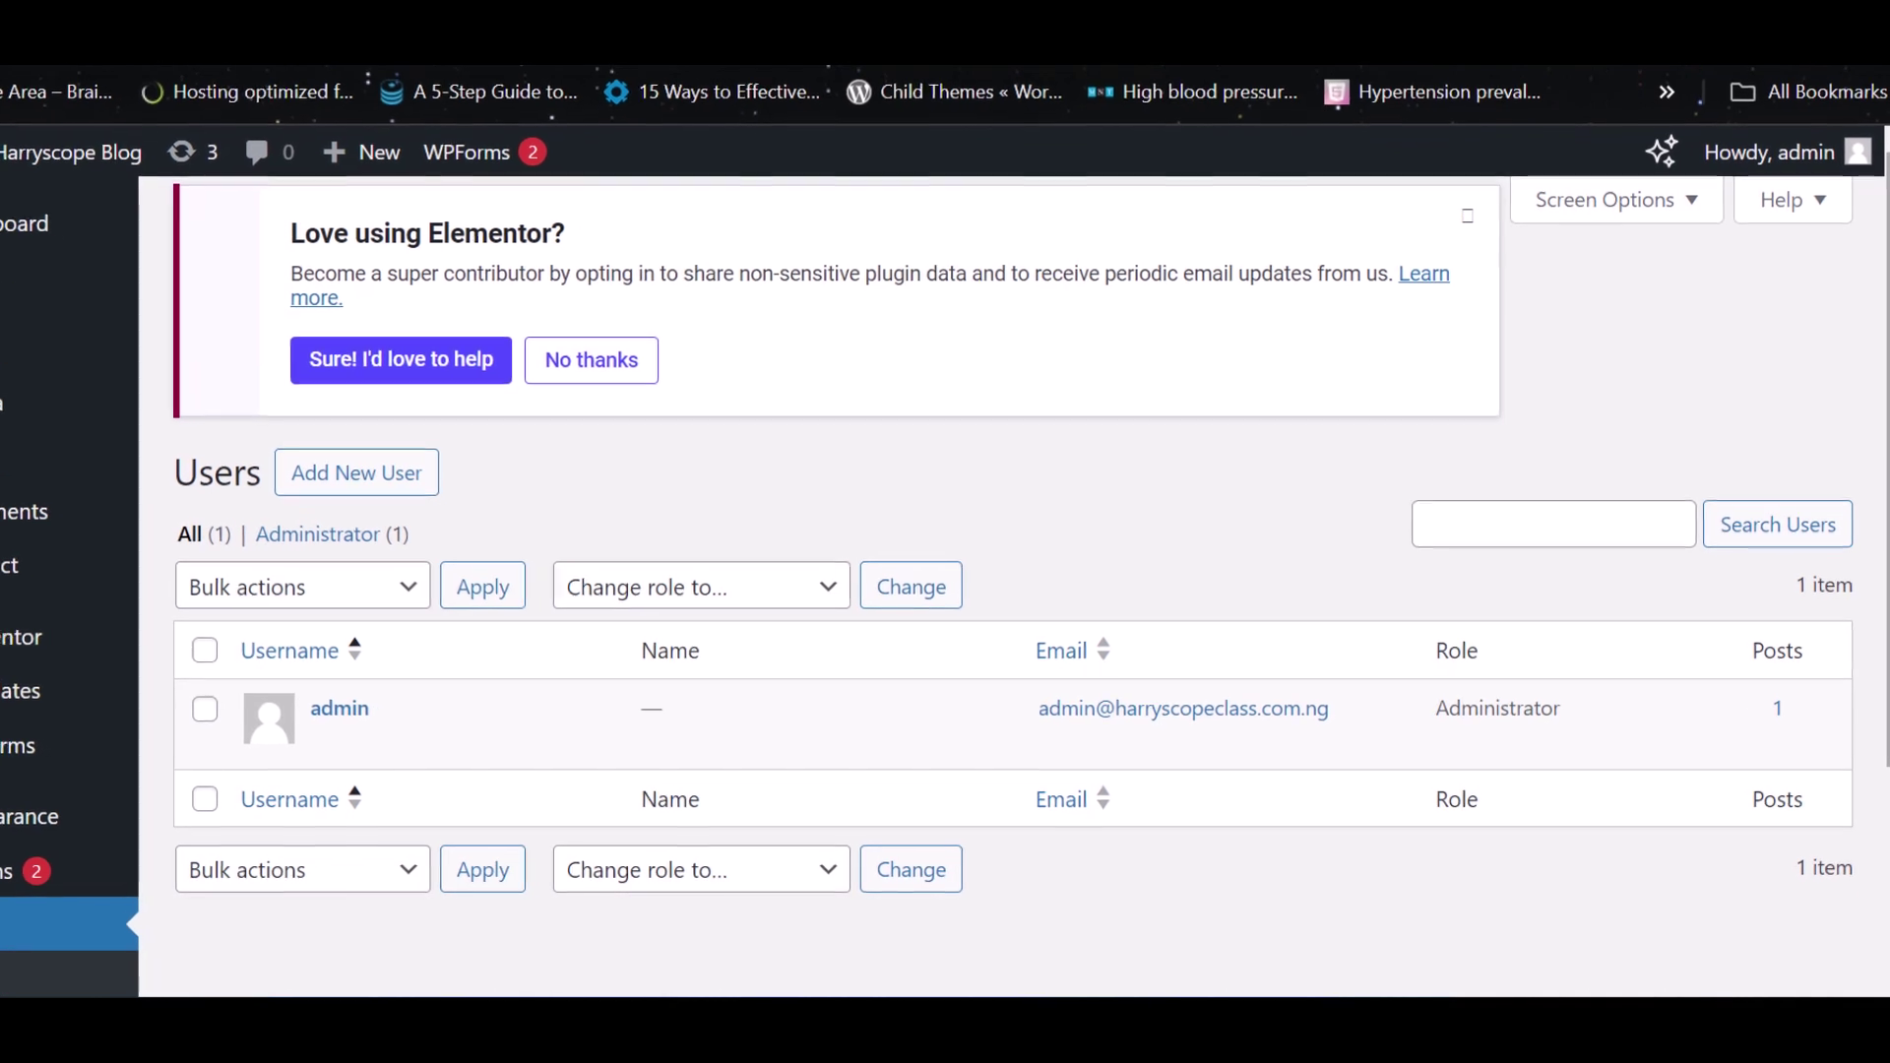
Start a new user account from the Users page.
scroll(1011, 587, down, 1)
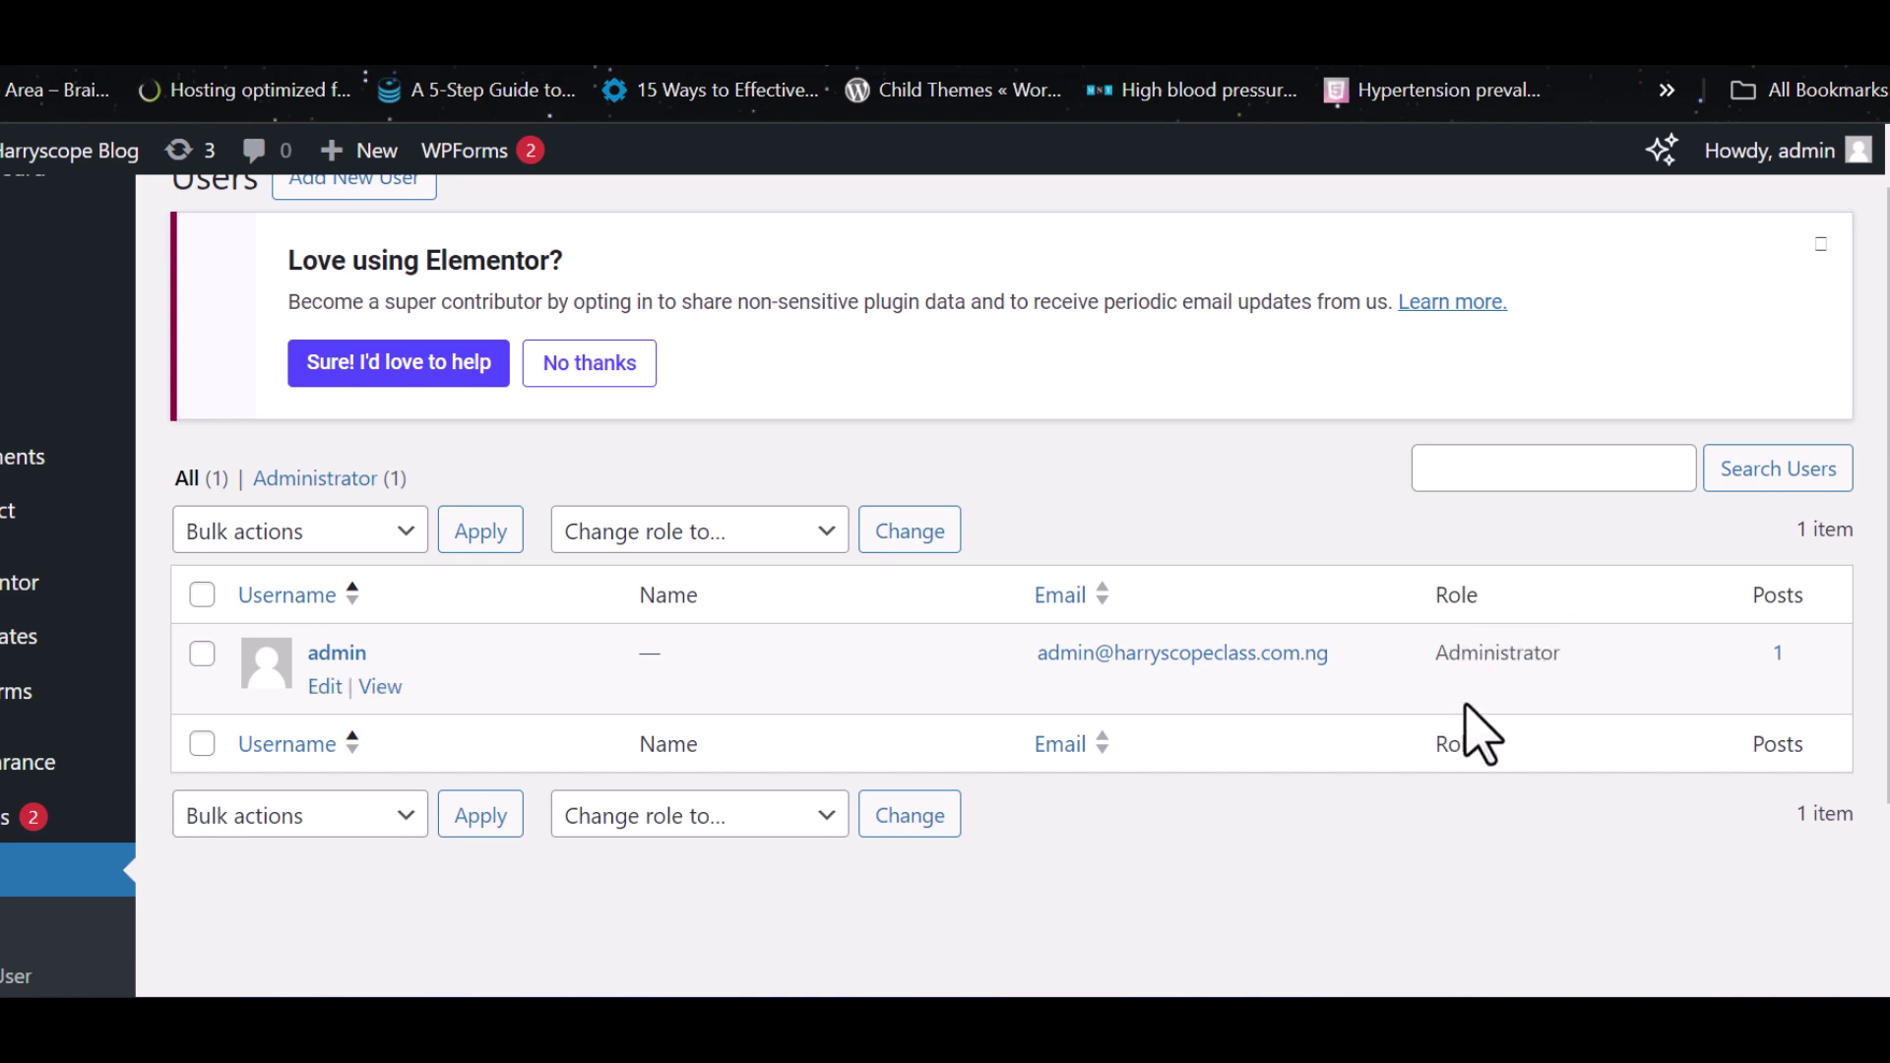
scroll(422, 633, up, 1)
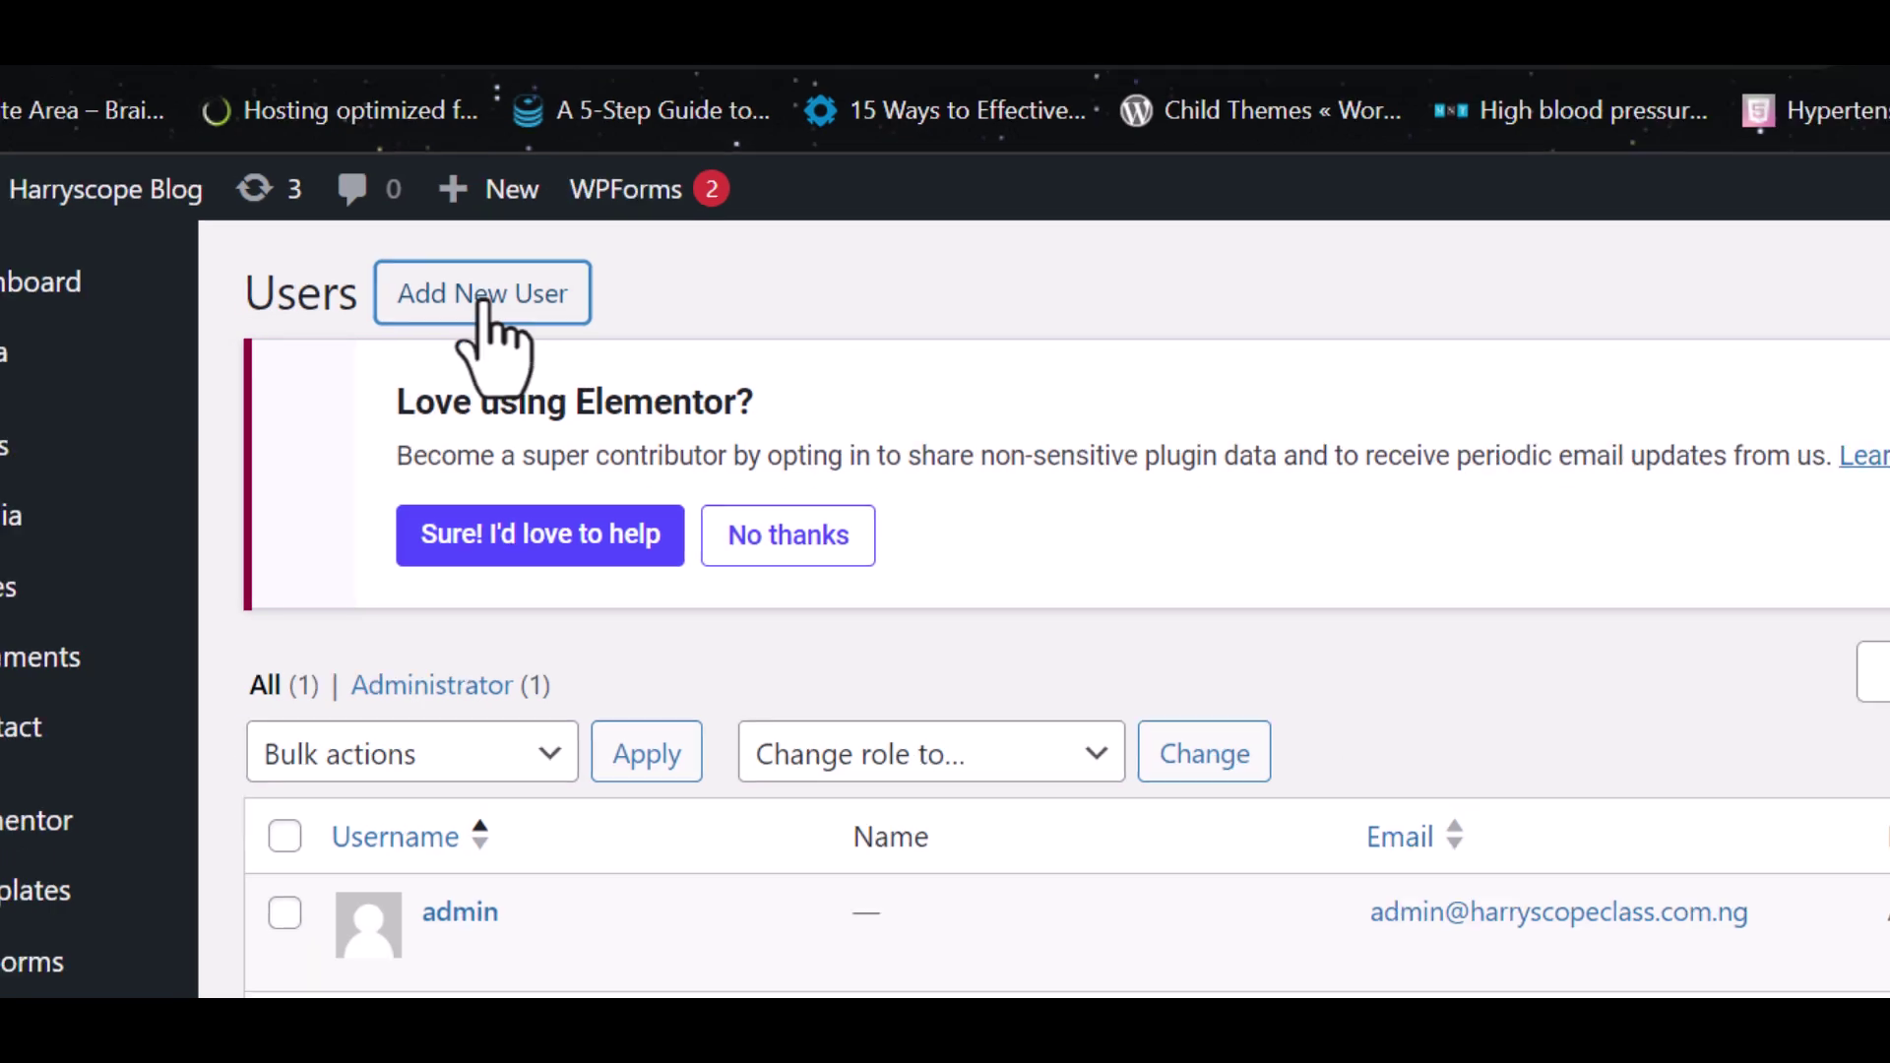
click(489, 310)
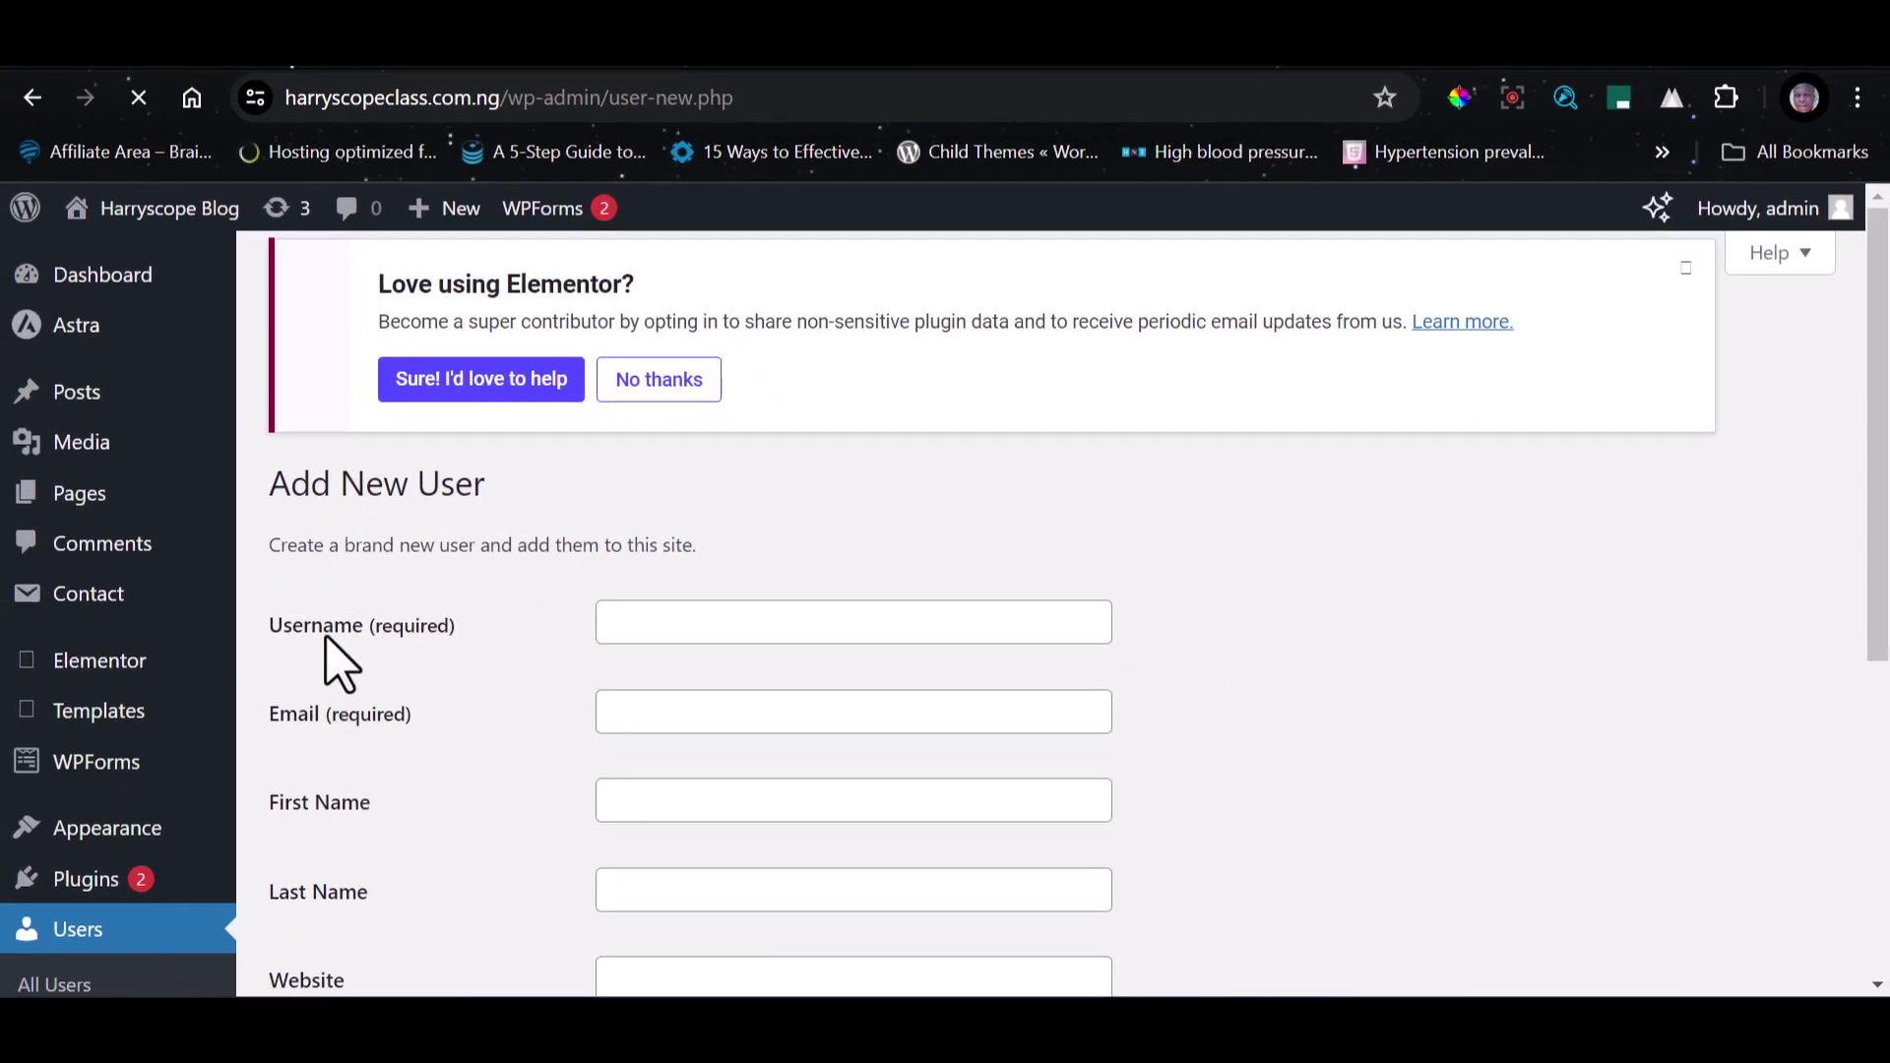
Enter the new user's username and Gmail e-mail address.
drag(271, 630, 395, 633)
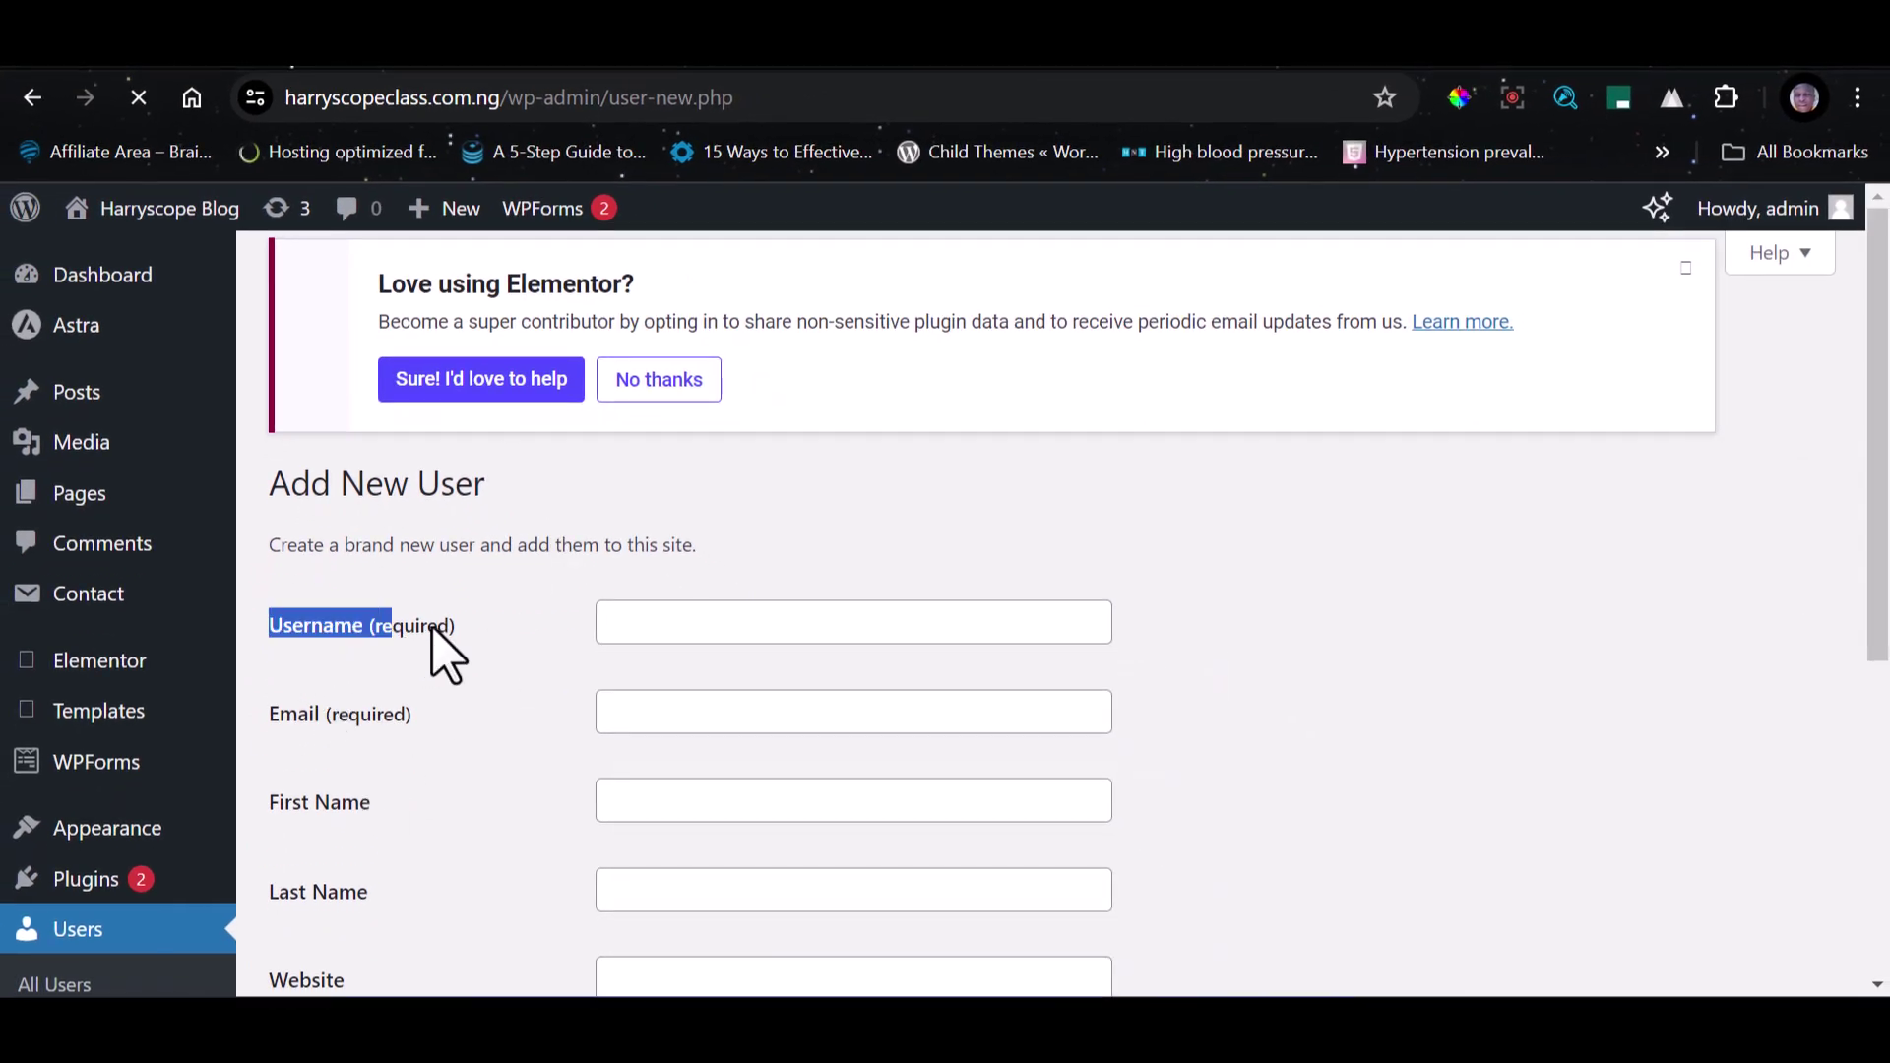
click(638, 630)
text(Harrison)
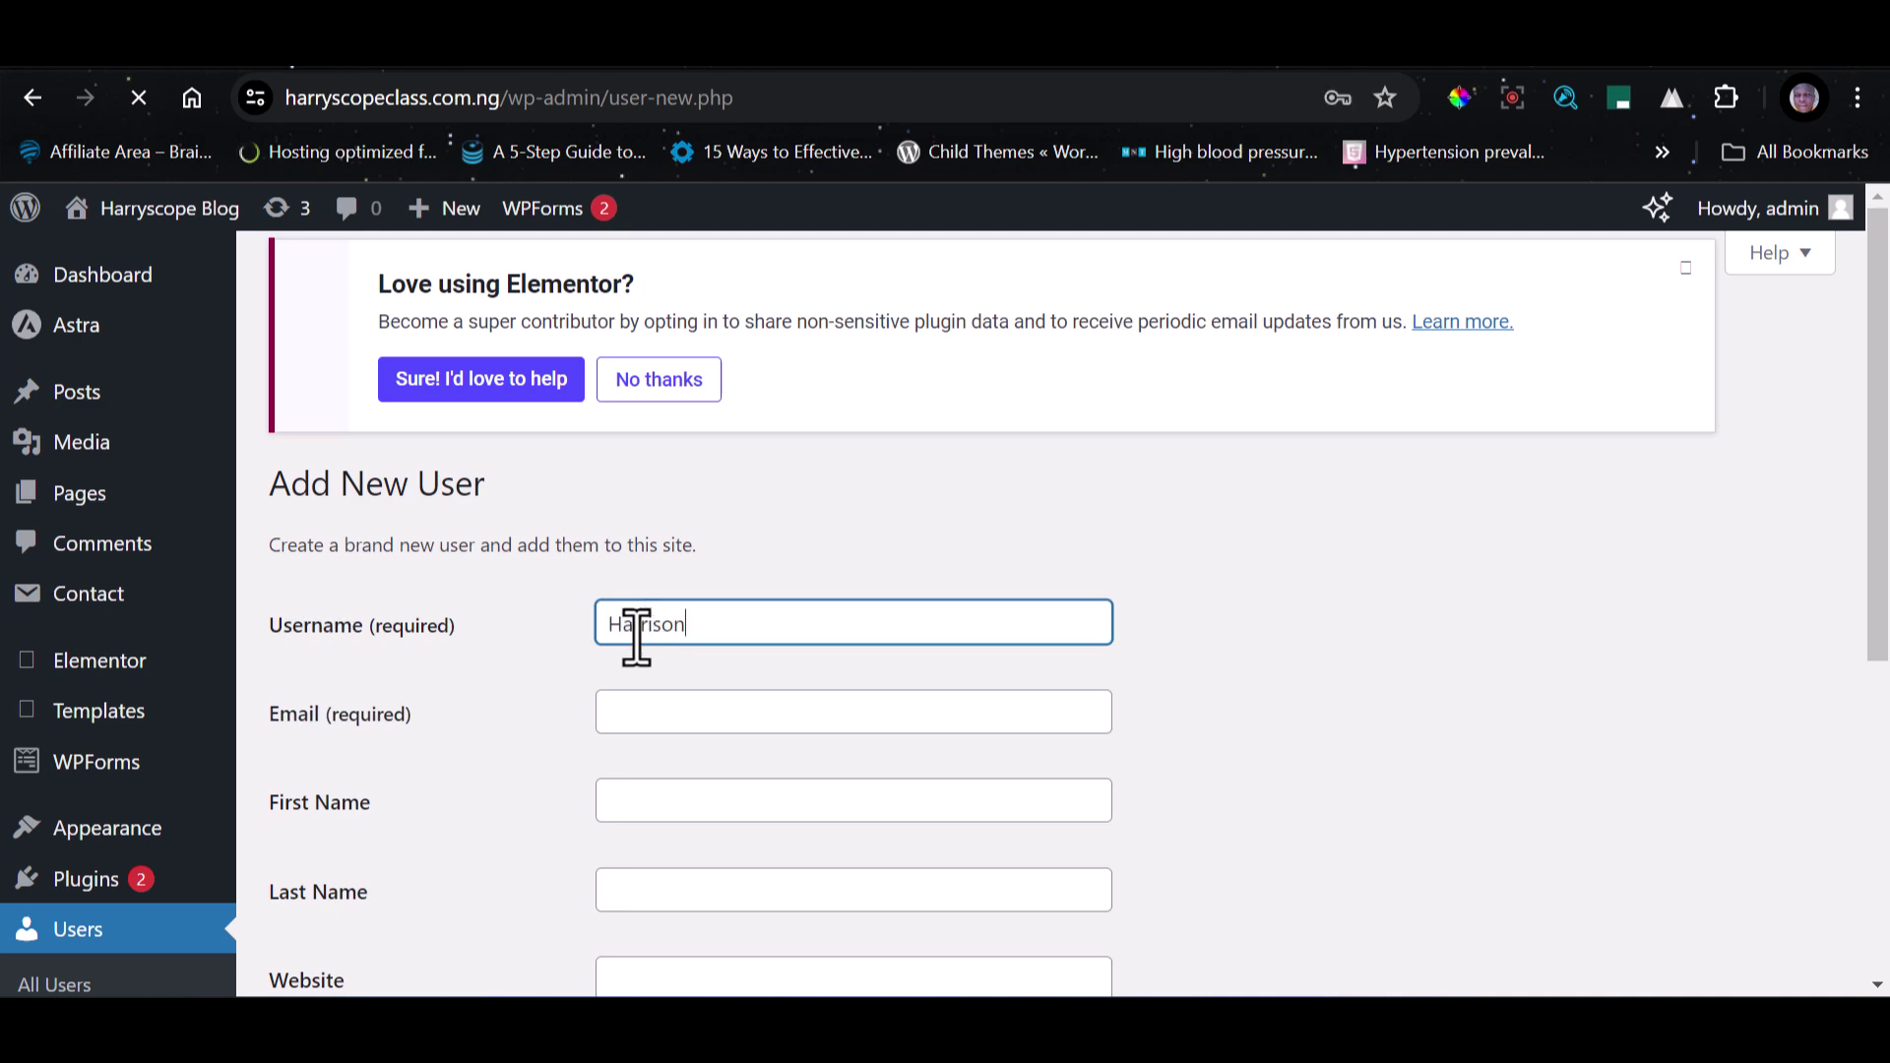
scroll(637, 632, down, 4)
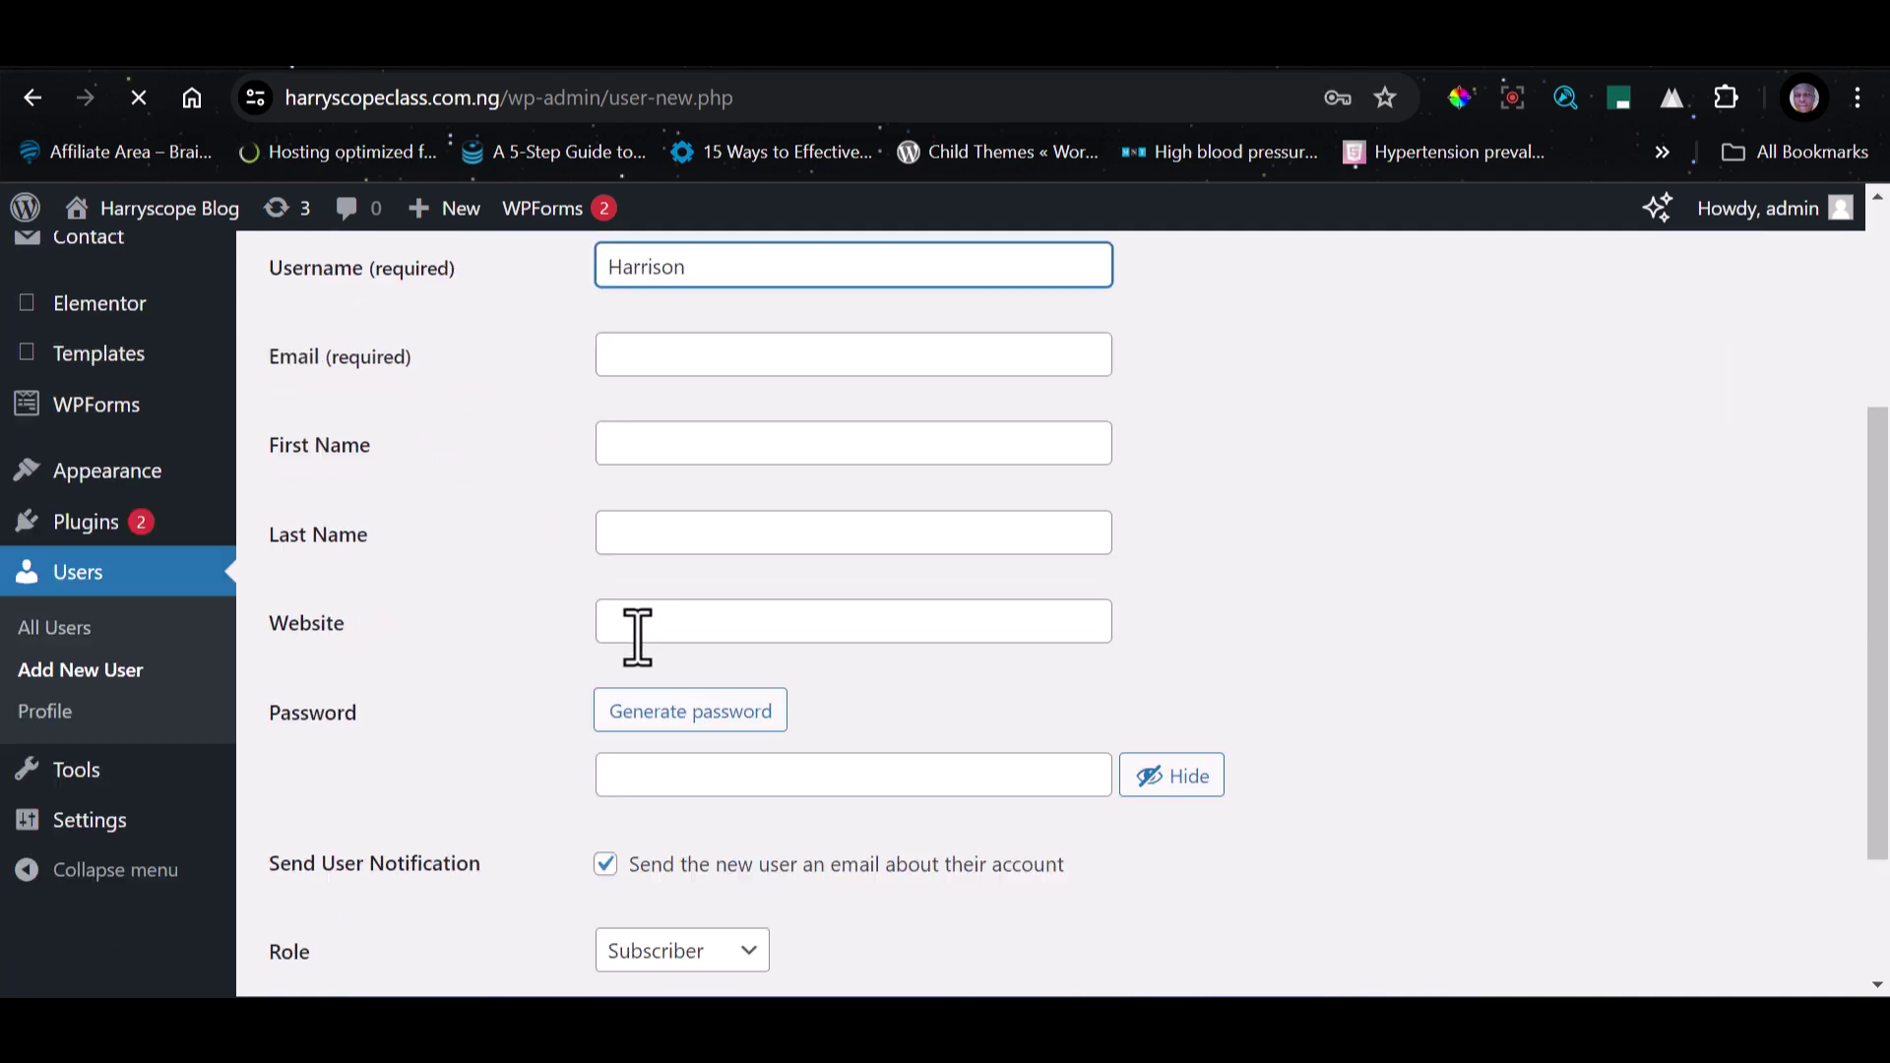
scroll(669, 482, up, 2)
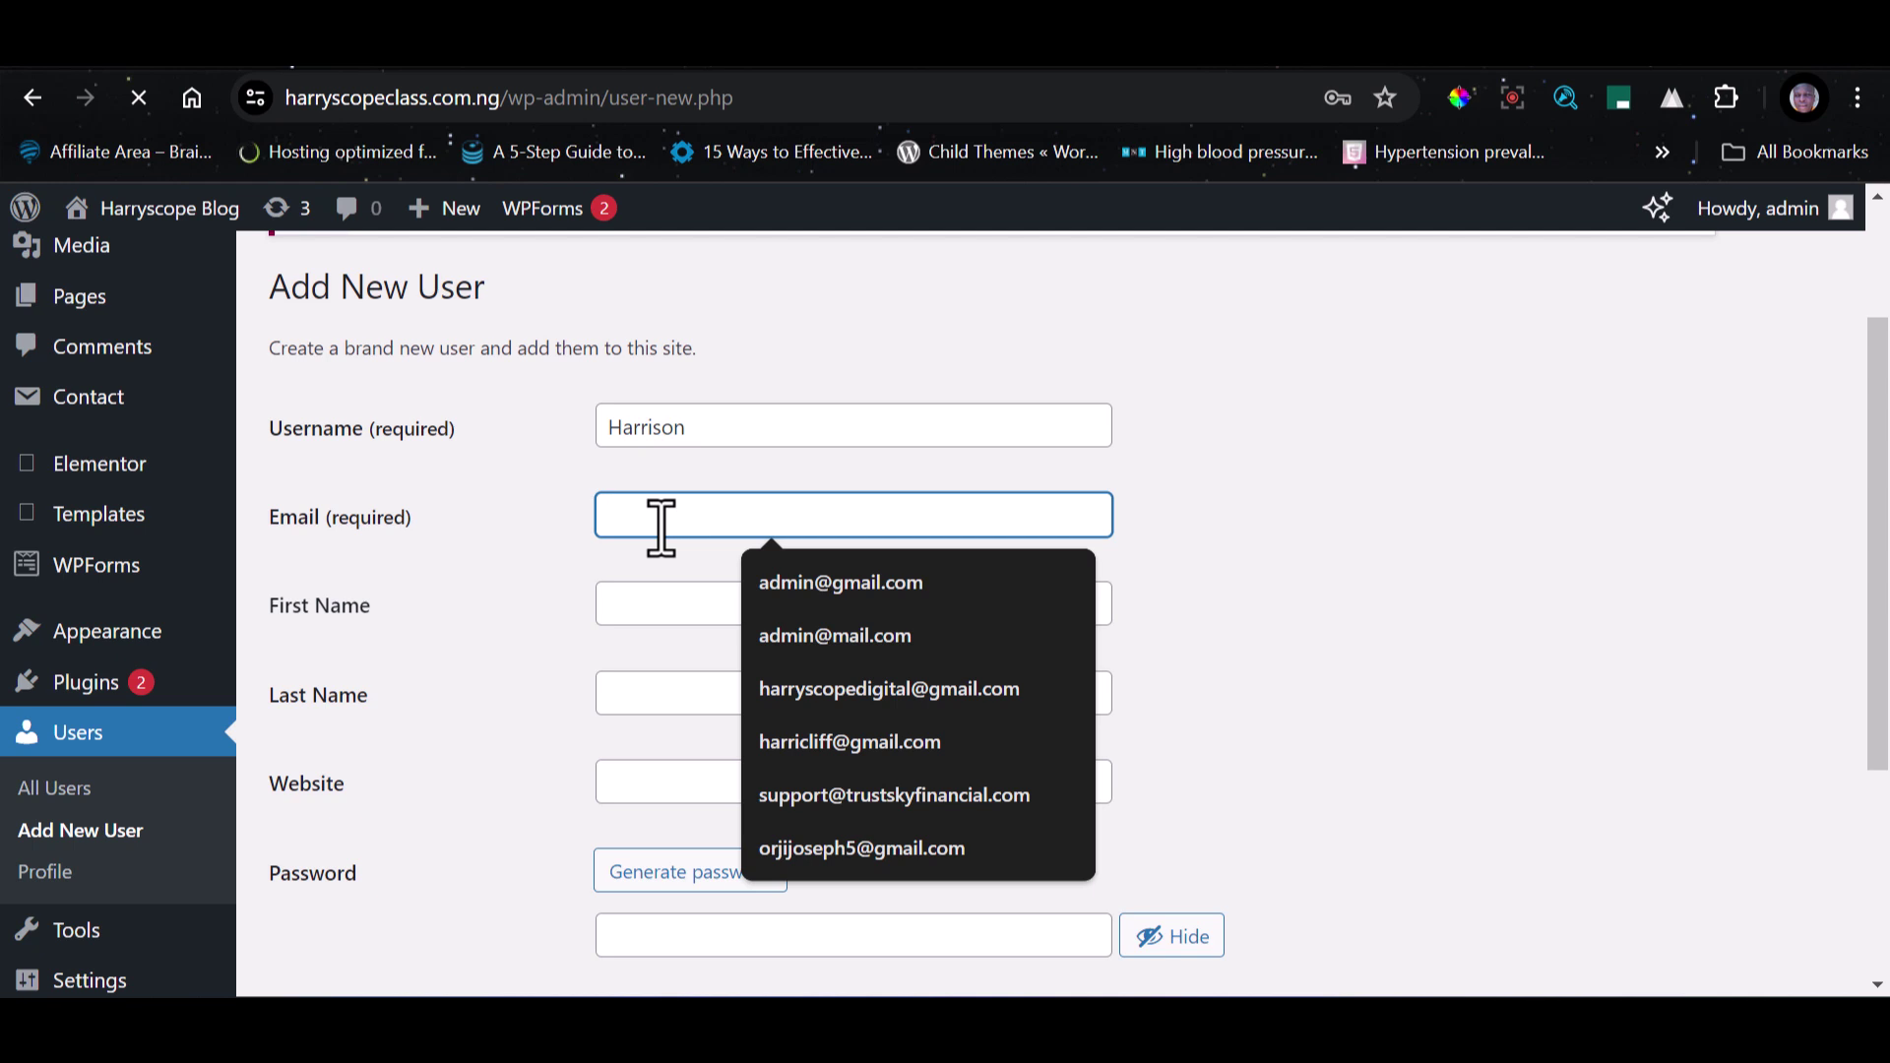
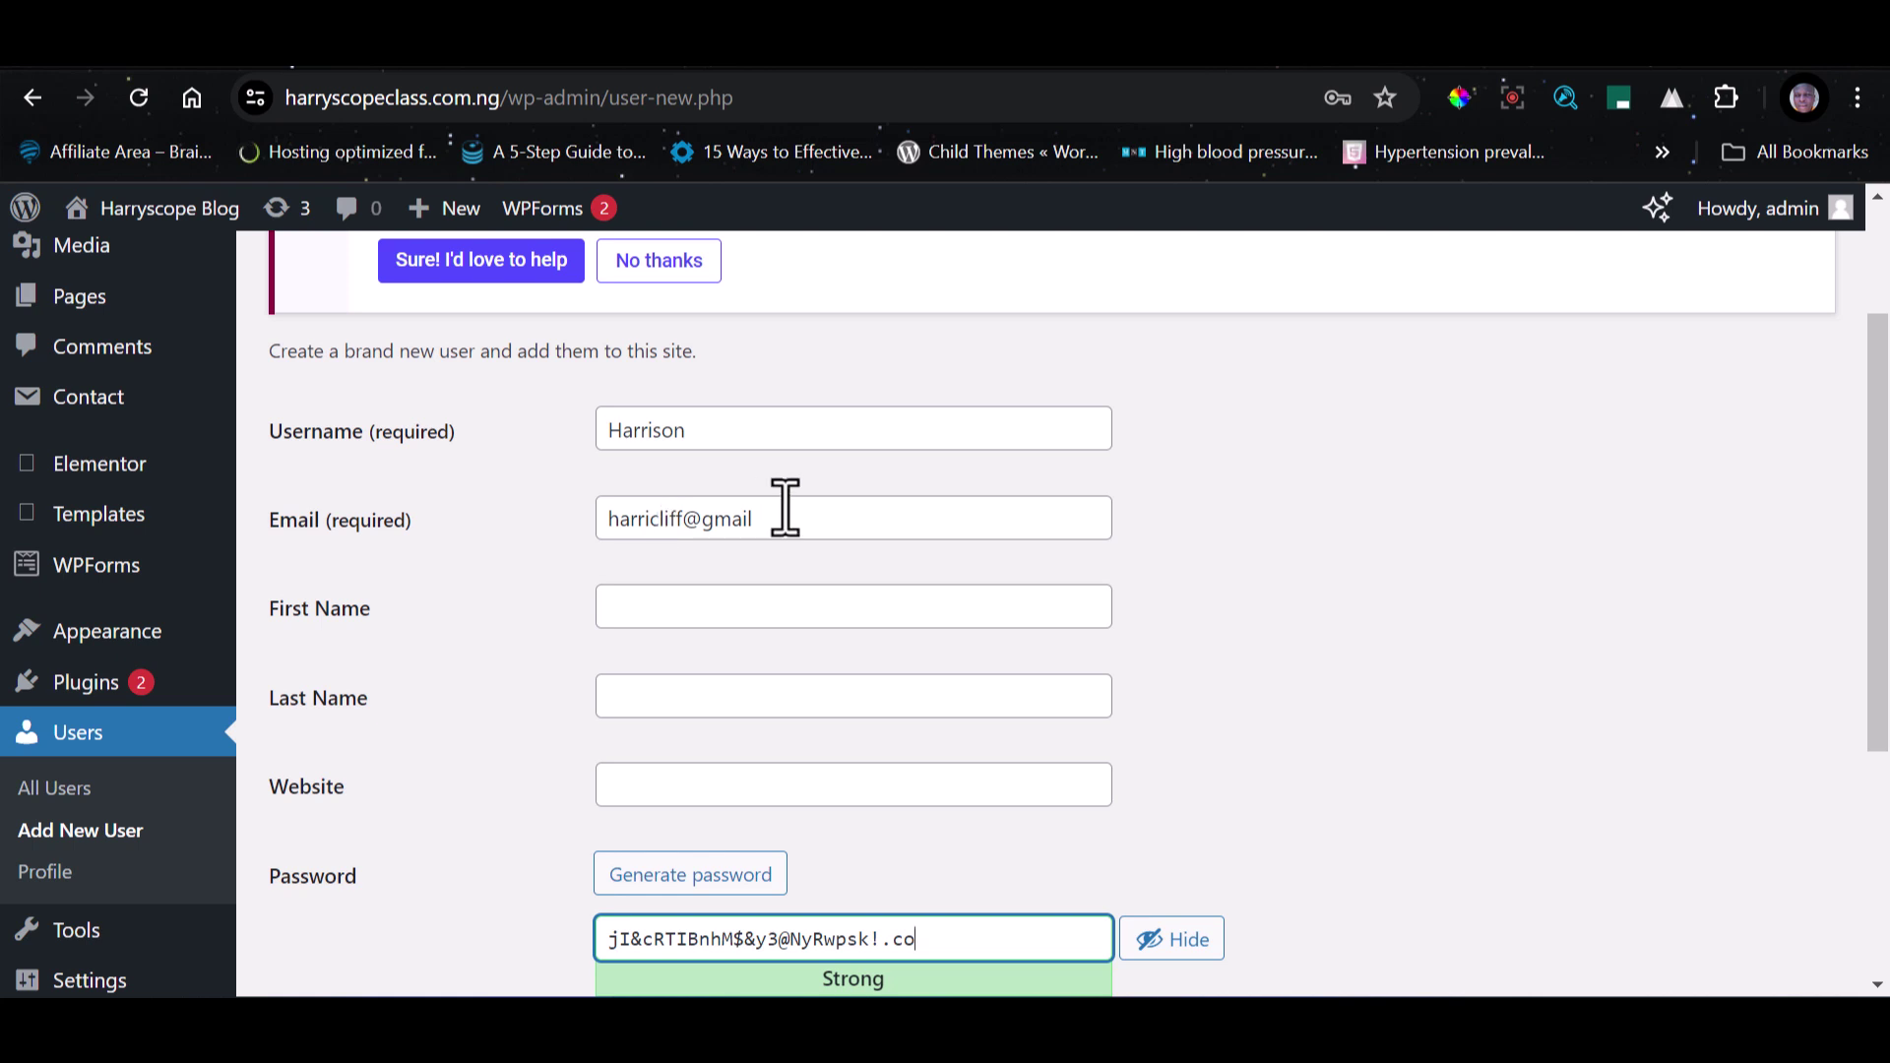
click(810, 519)
text(.com)
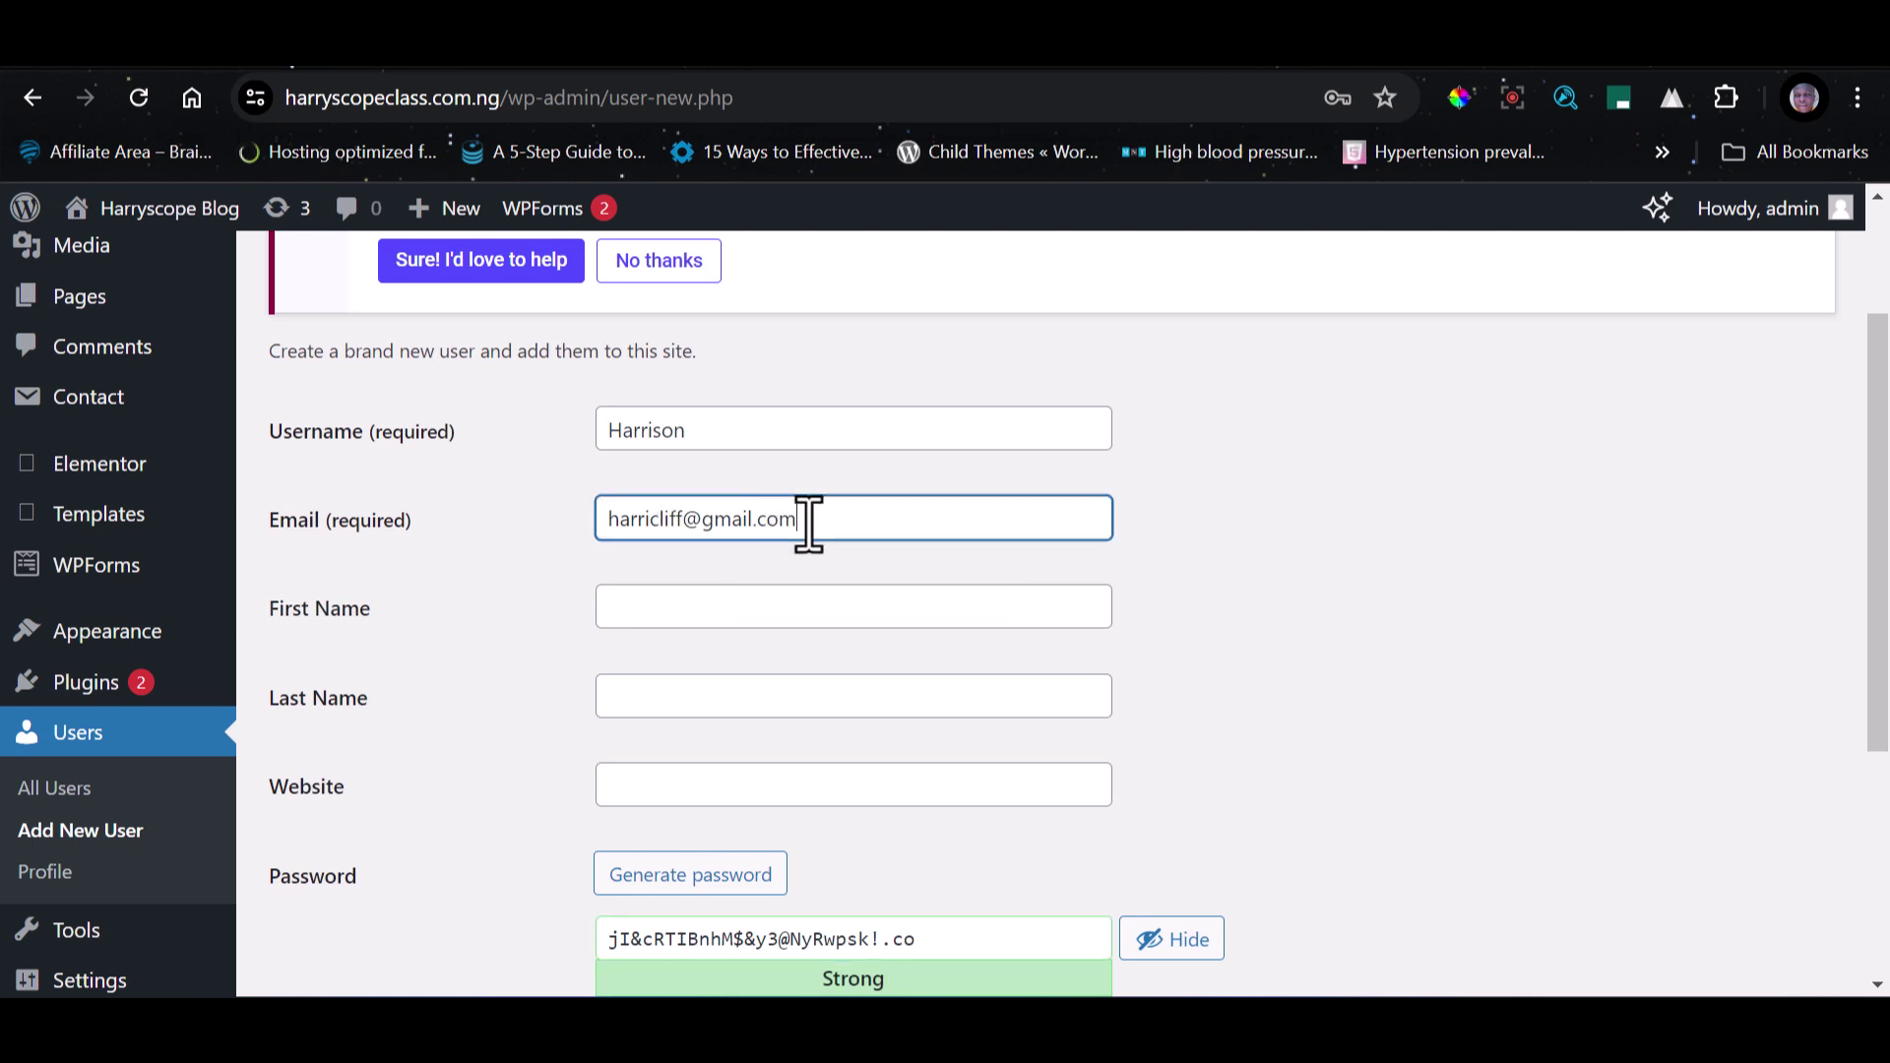
Fill in the user's first and last name.
click(749, 610)
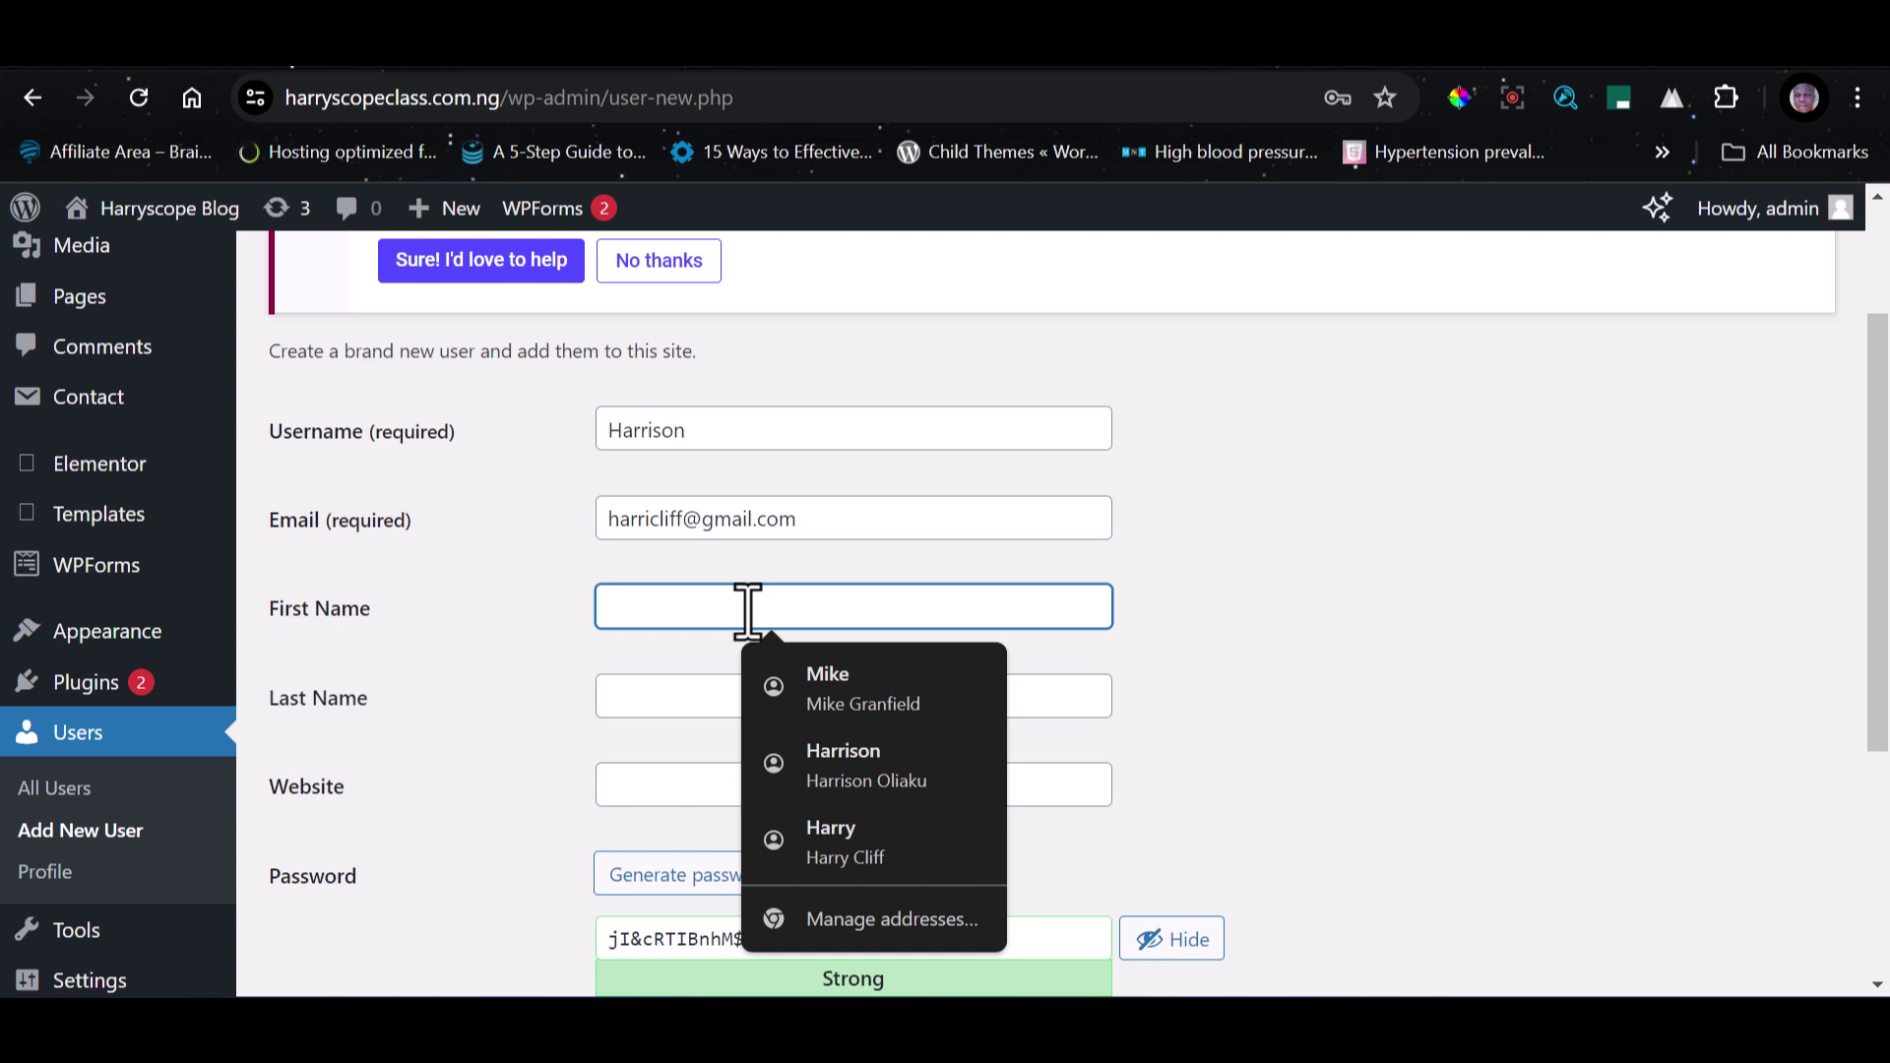
key(Tab)
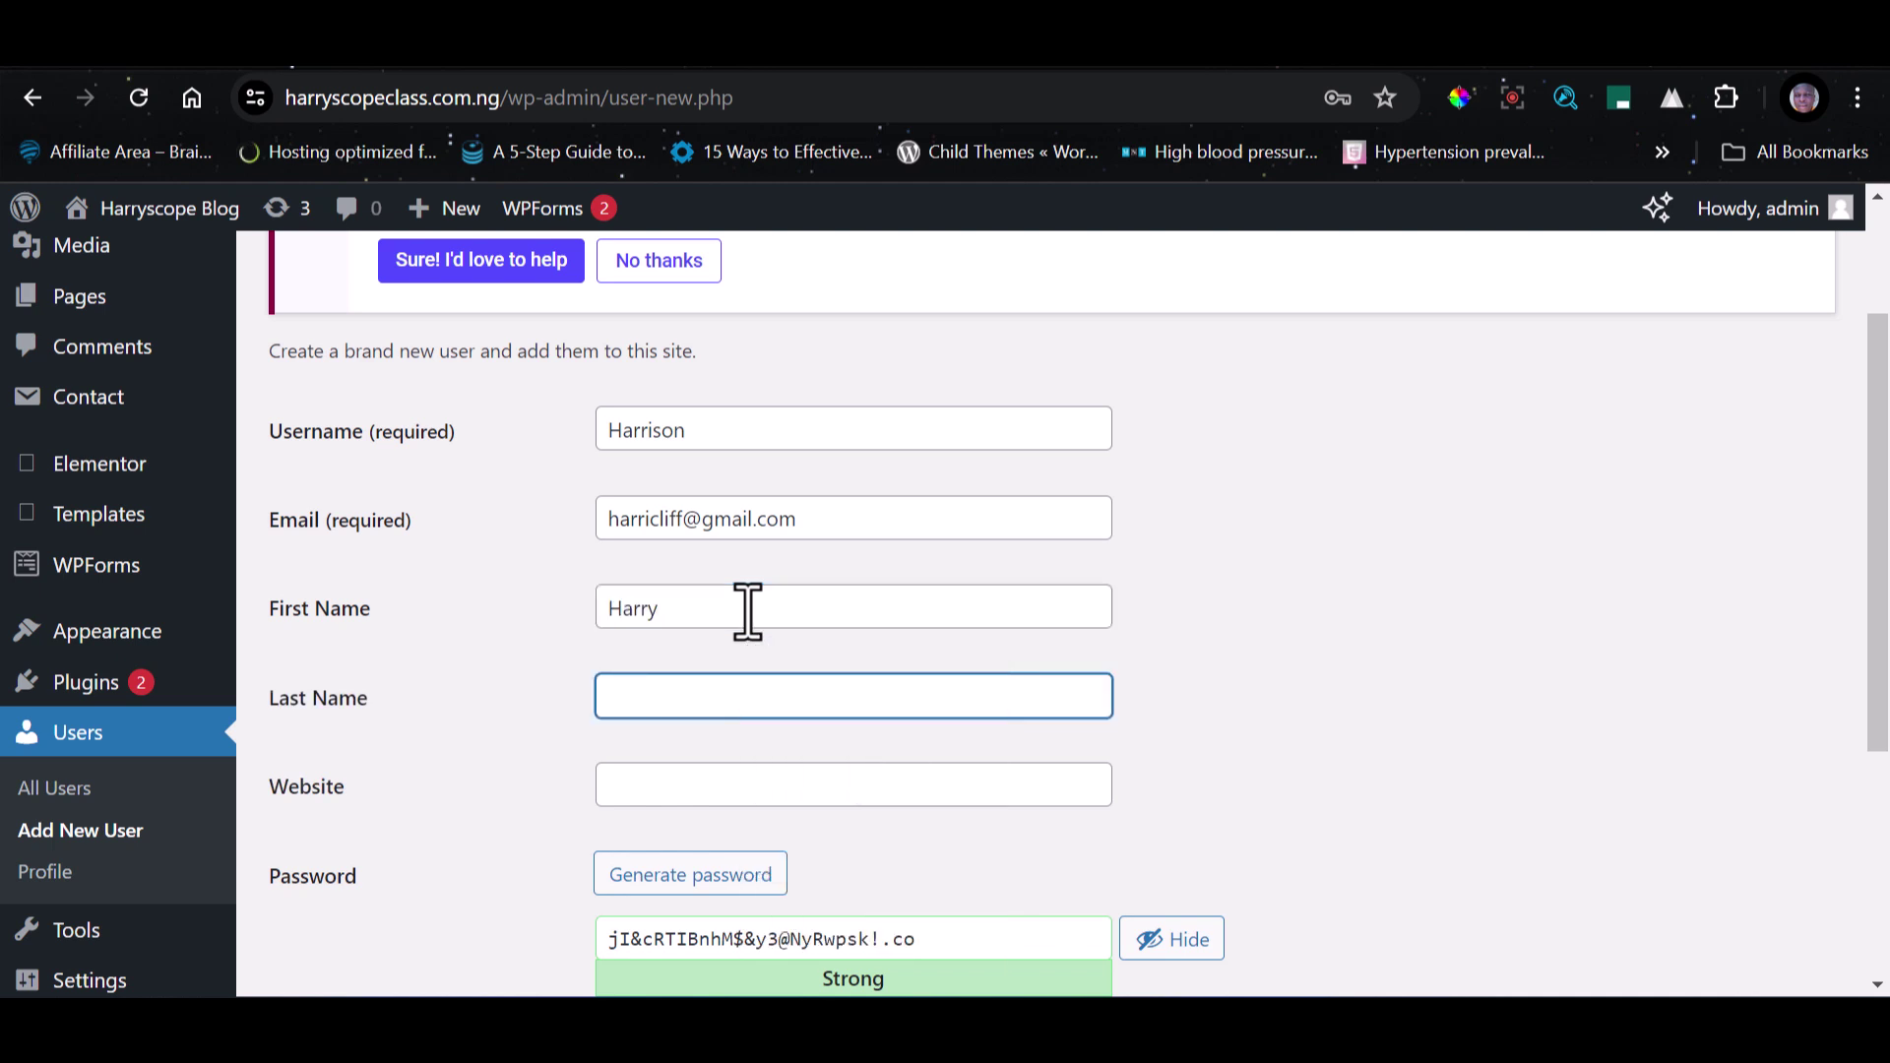
Set the user's website to the site address copied from the address bar.
scroll(748, 630, down, 2)
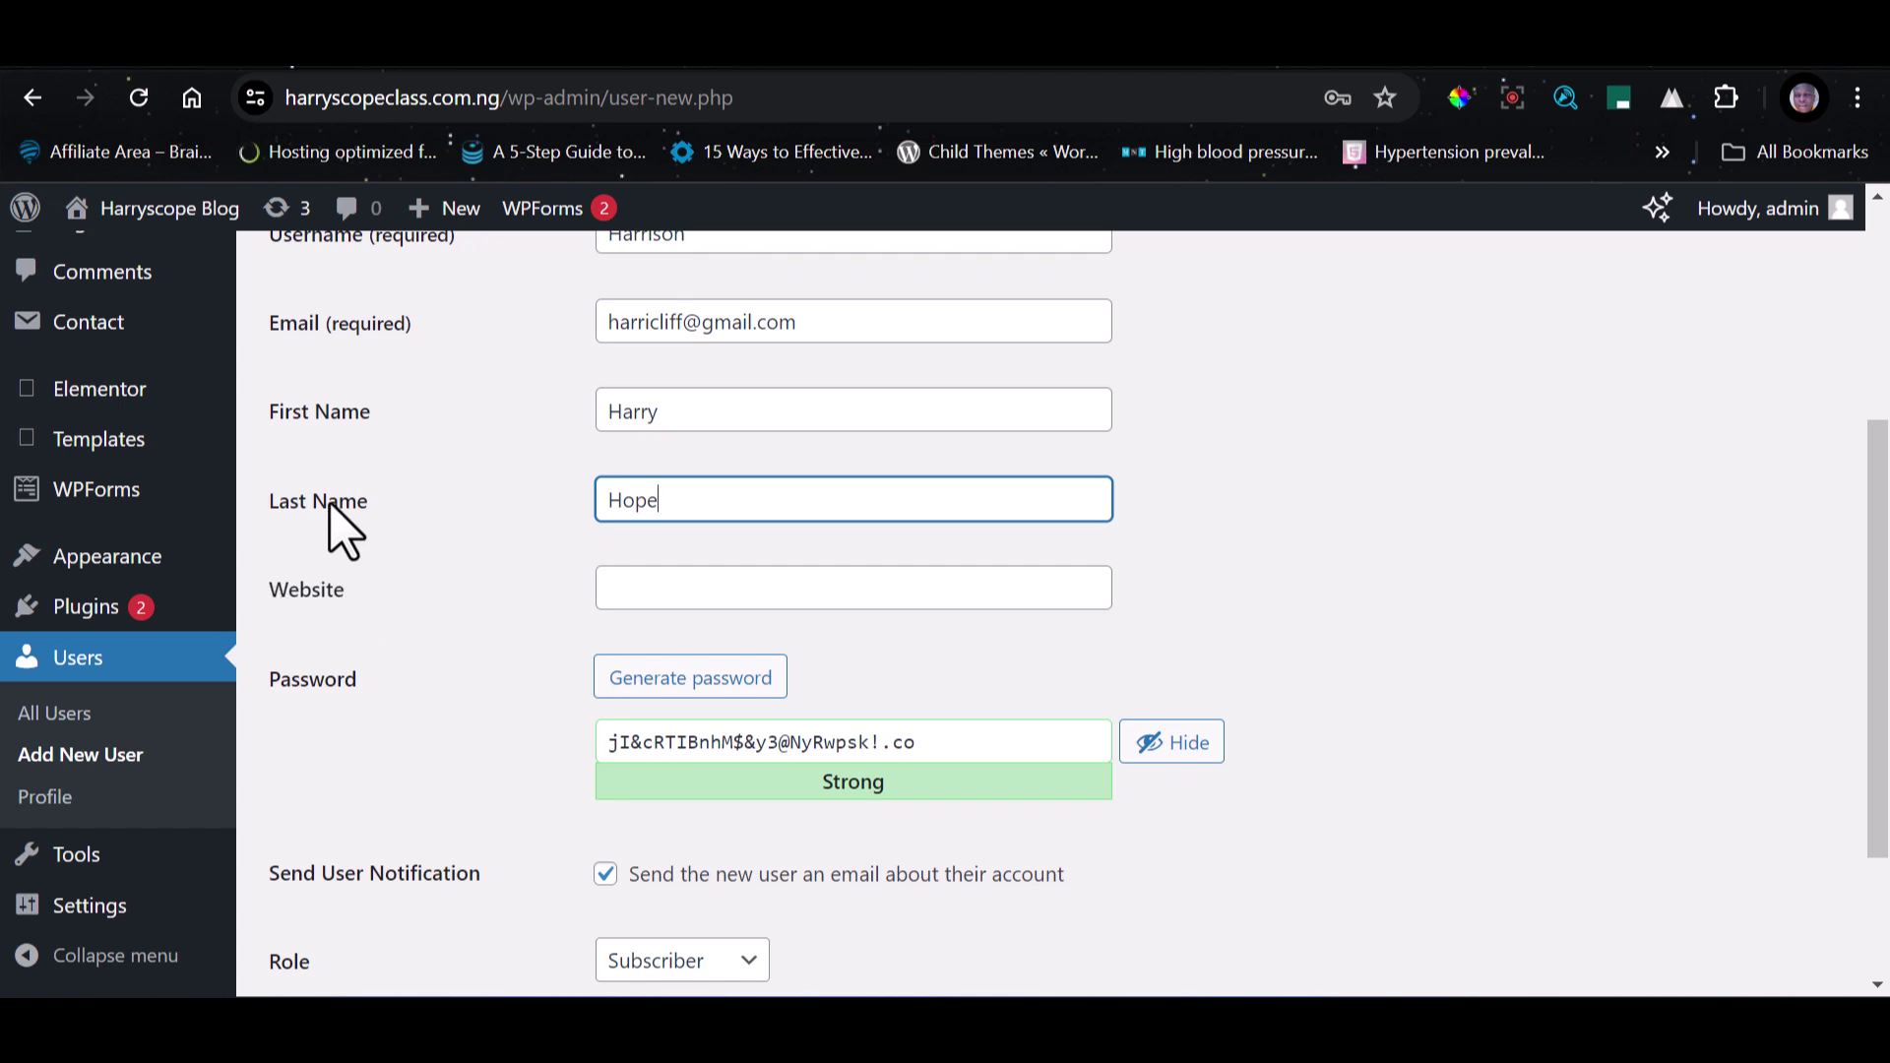
click(682, 602)
drag(502, 95, 260, 85)
key(ctrl+c)
click(763, 588)
key(ctrl+v)
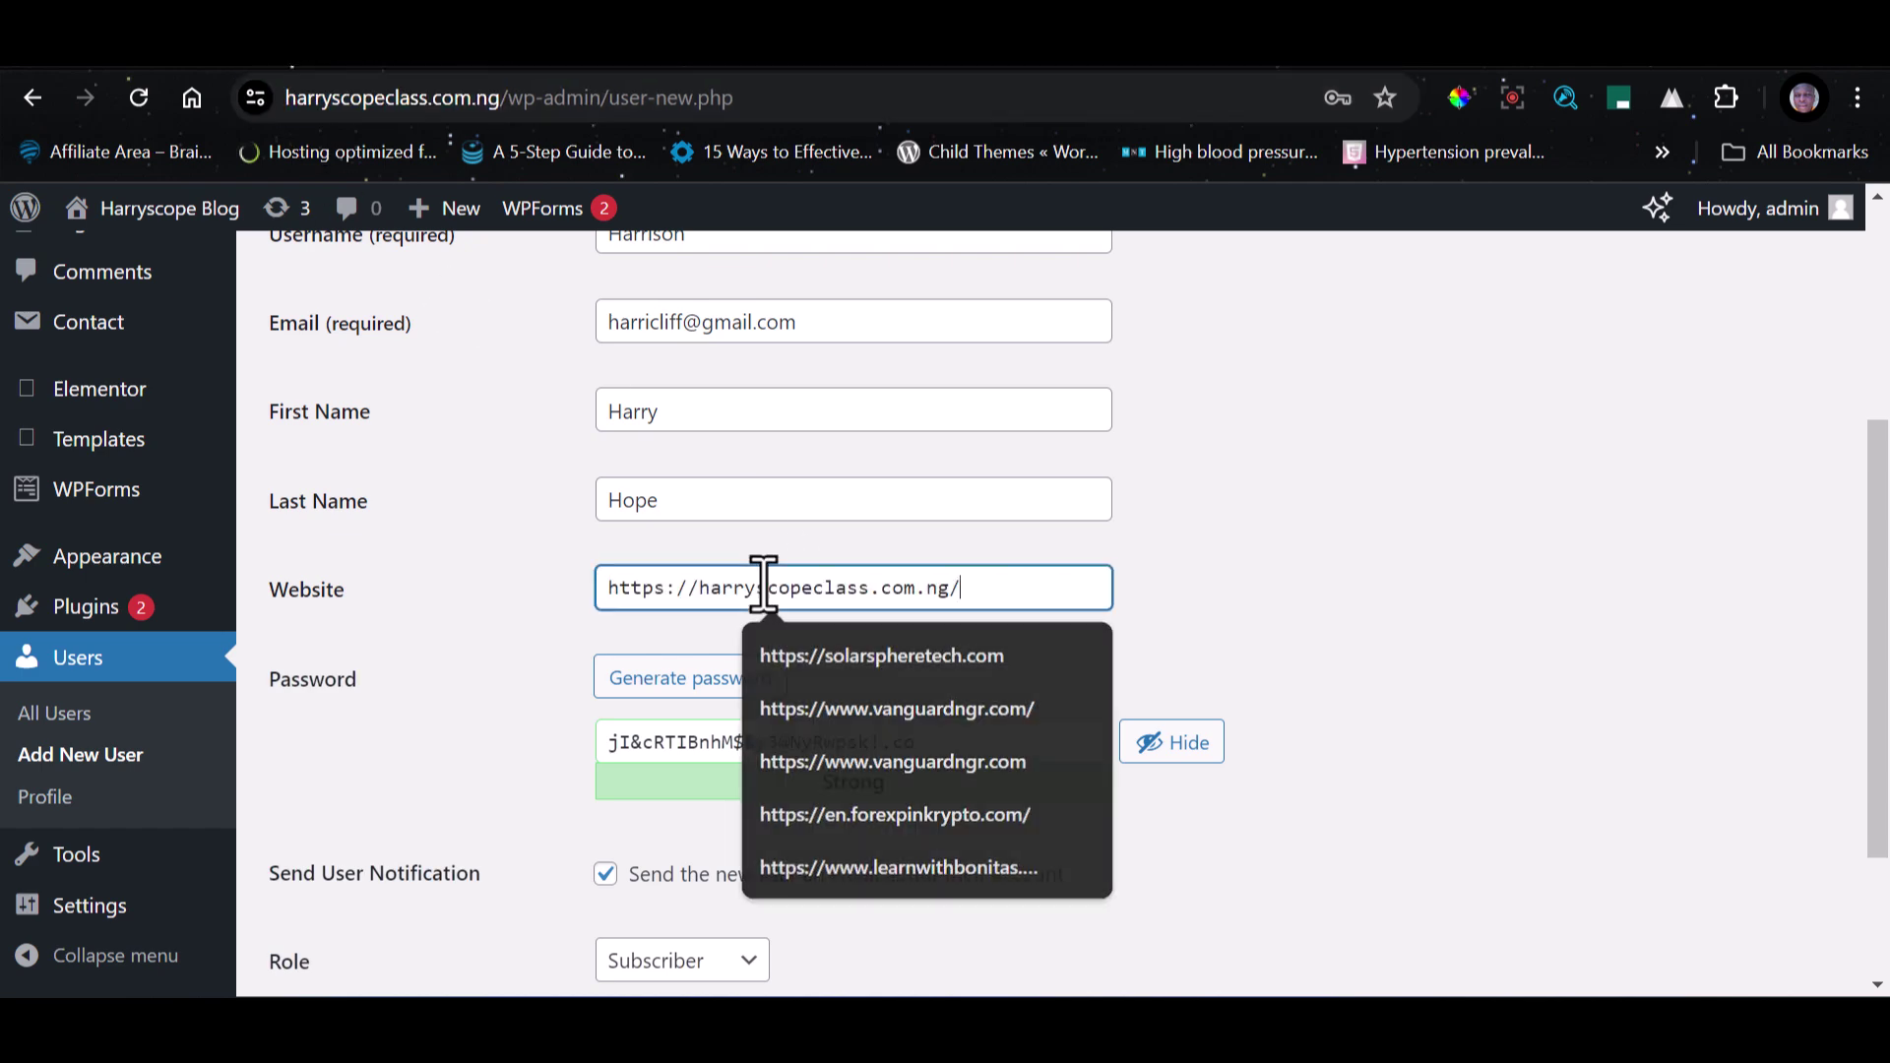
Replace the weak suggested password with a strong generated one.
scroll(985, 585, down, 2)
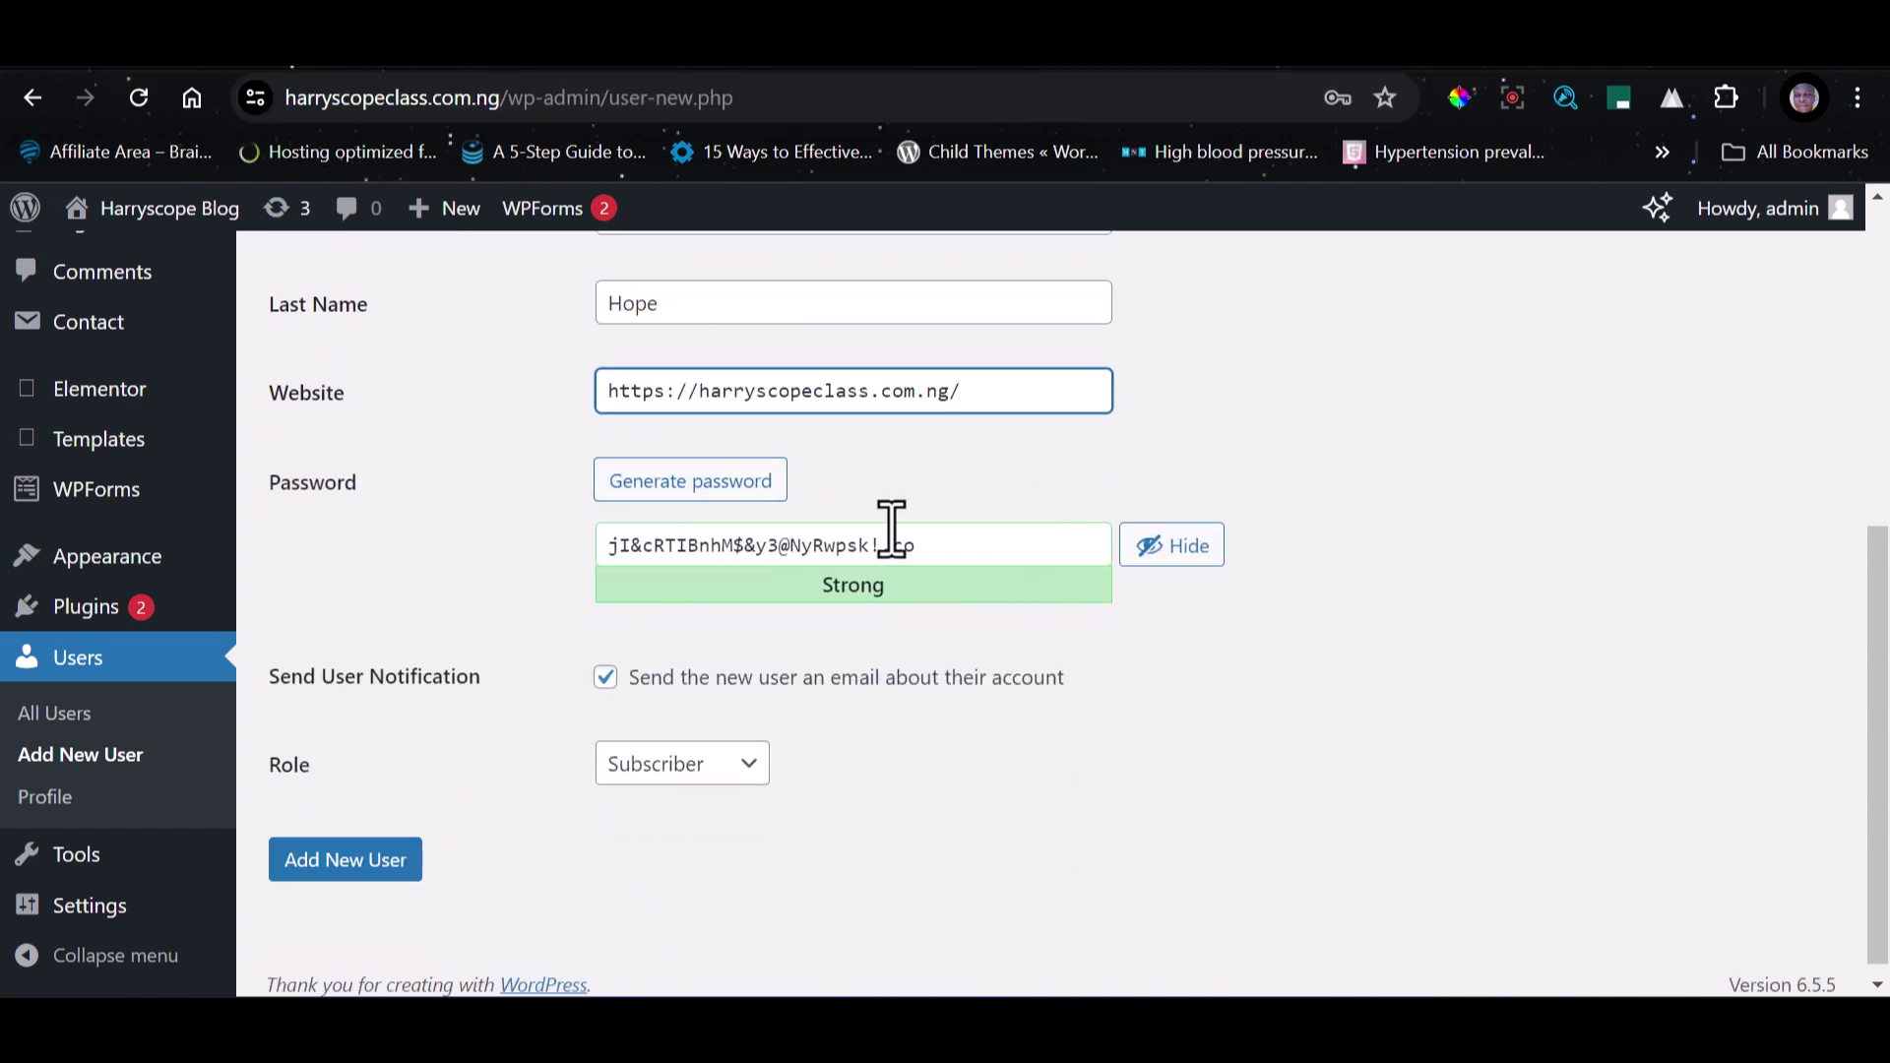
drag(937, 554, 511, 571)
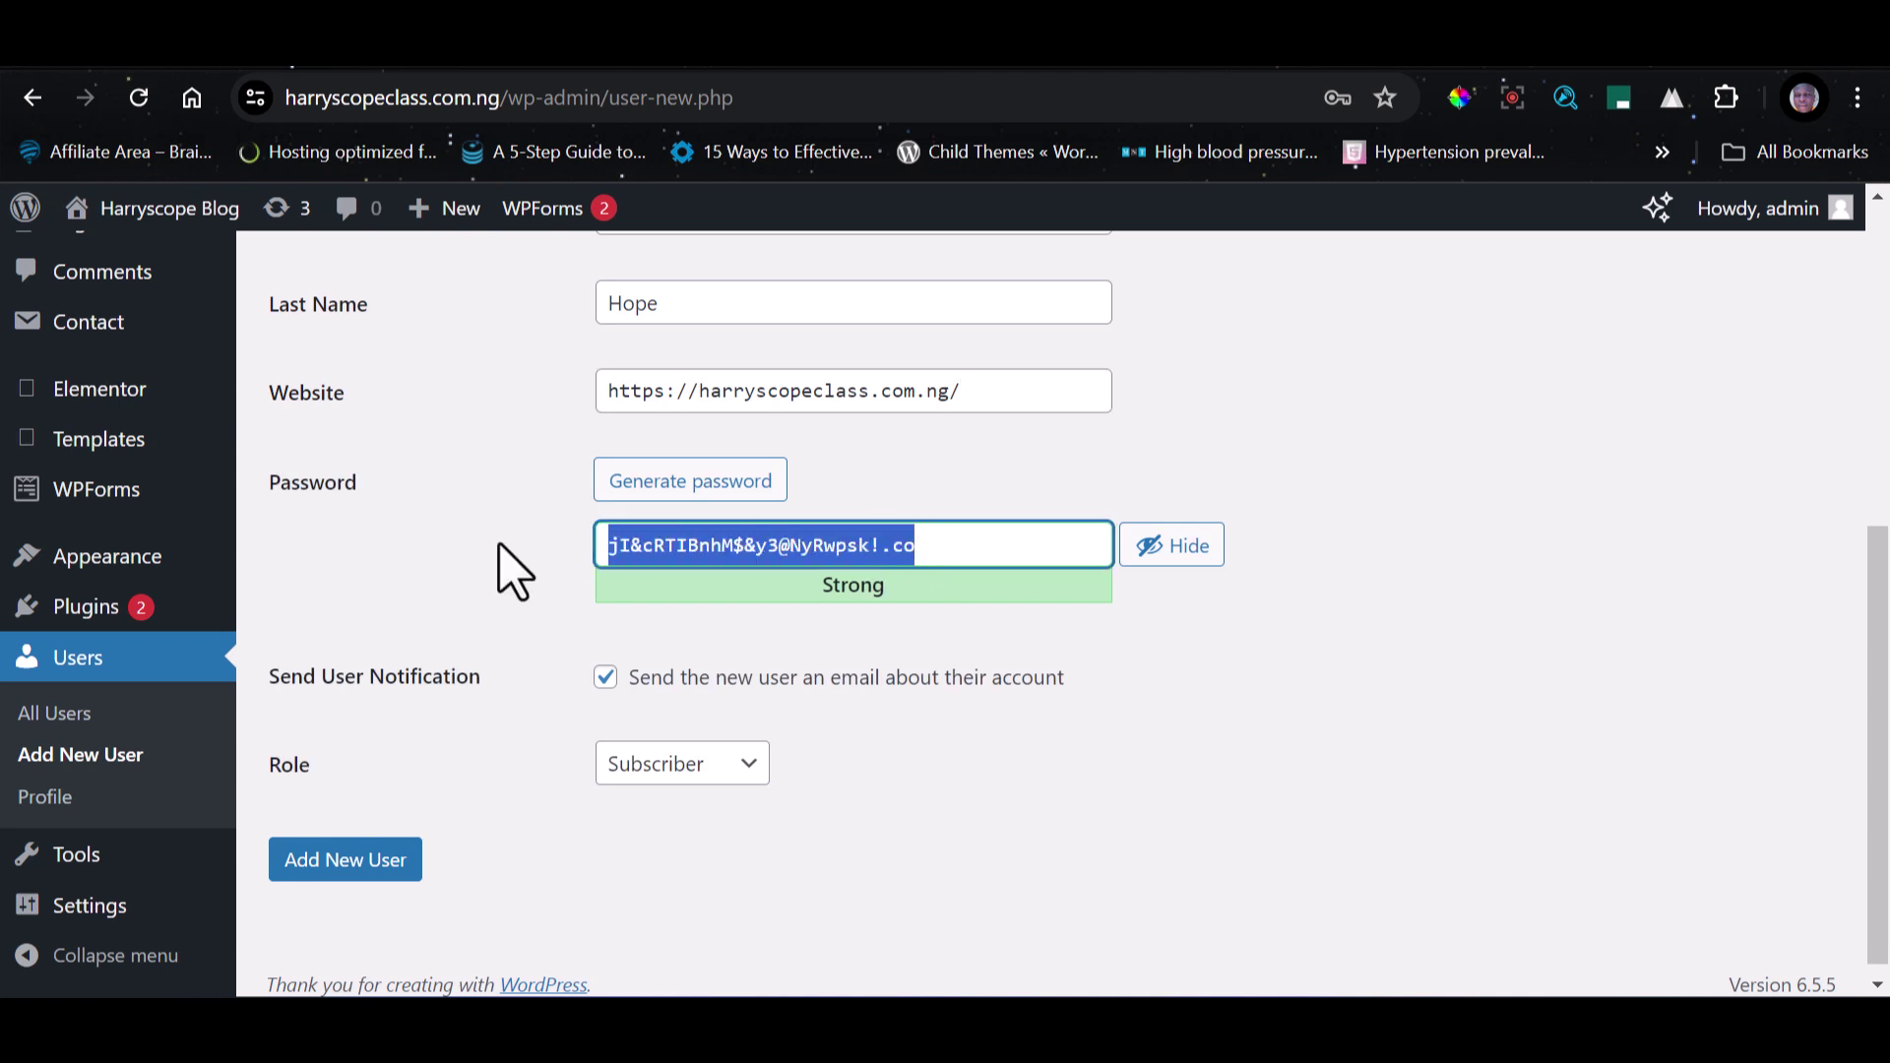
click(692, 474)
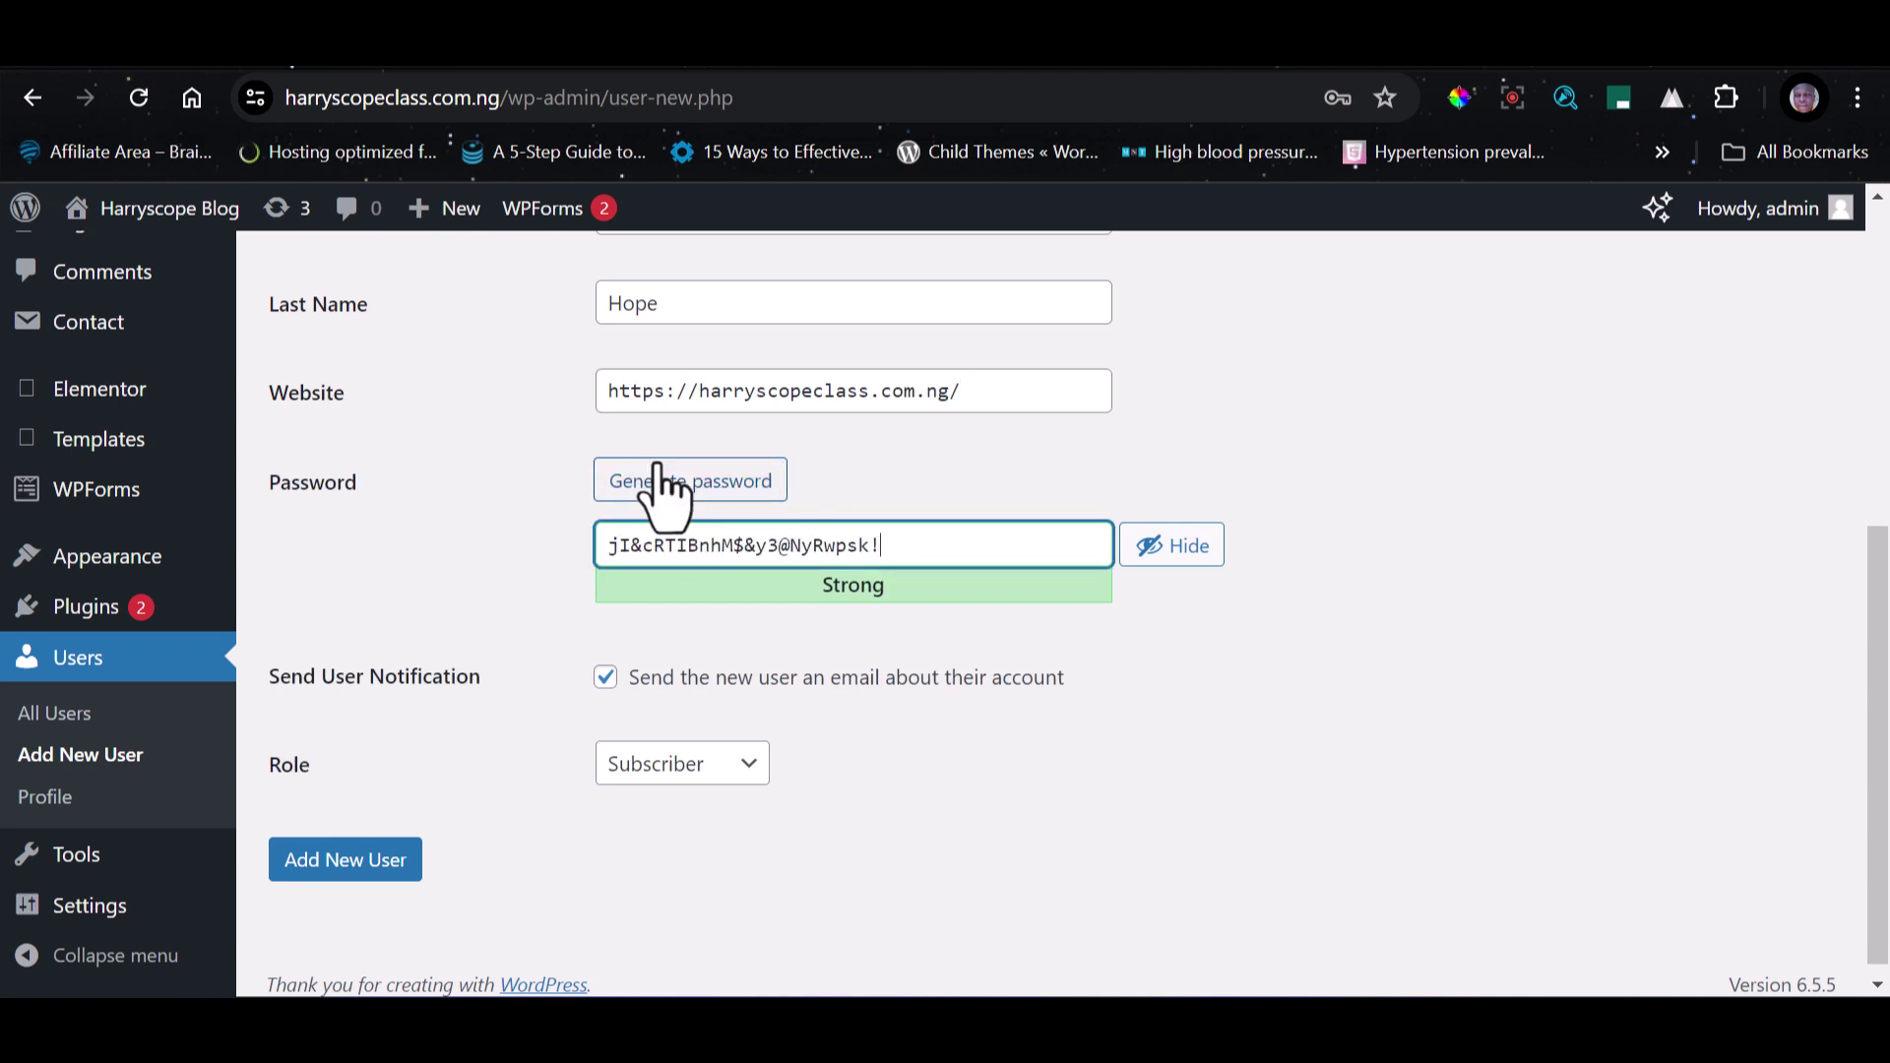
click(664, 489)
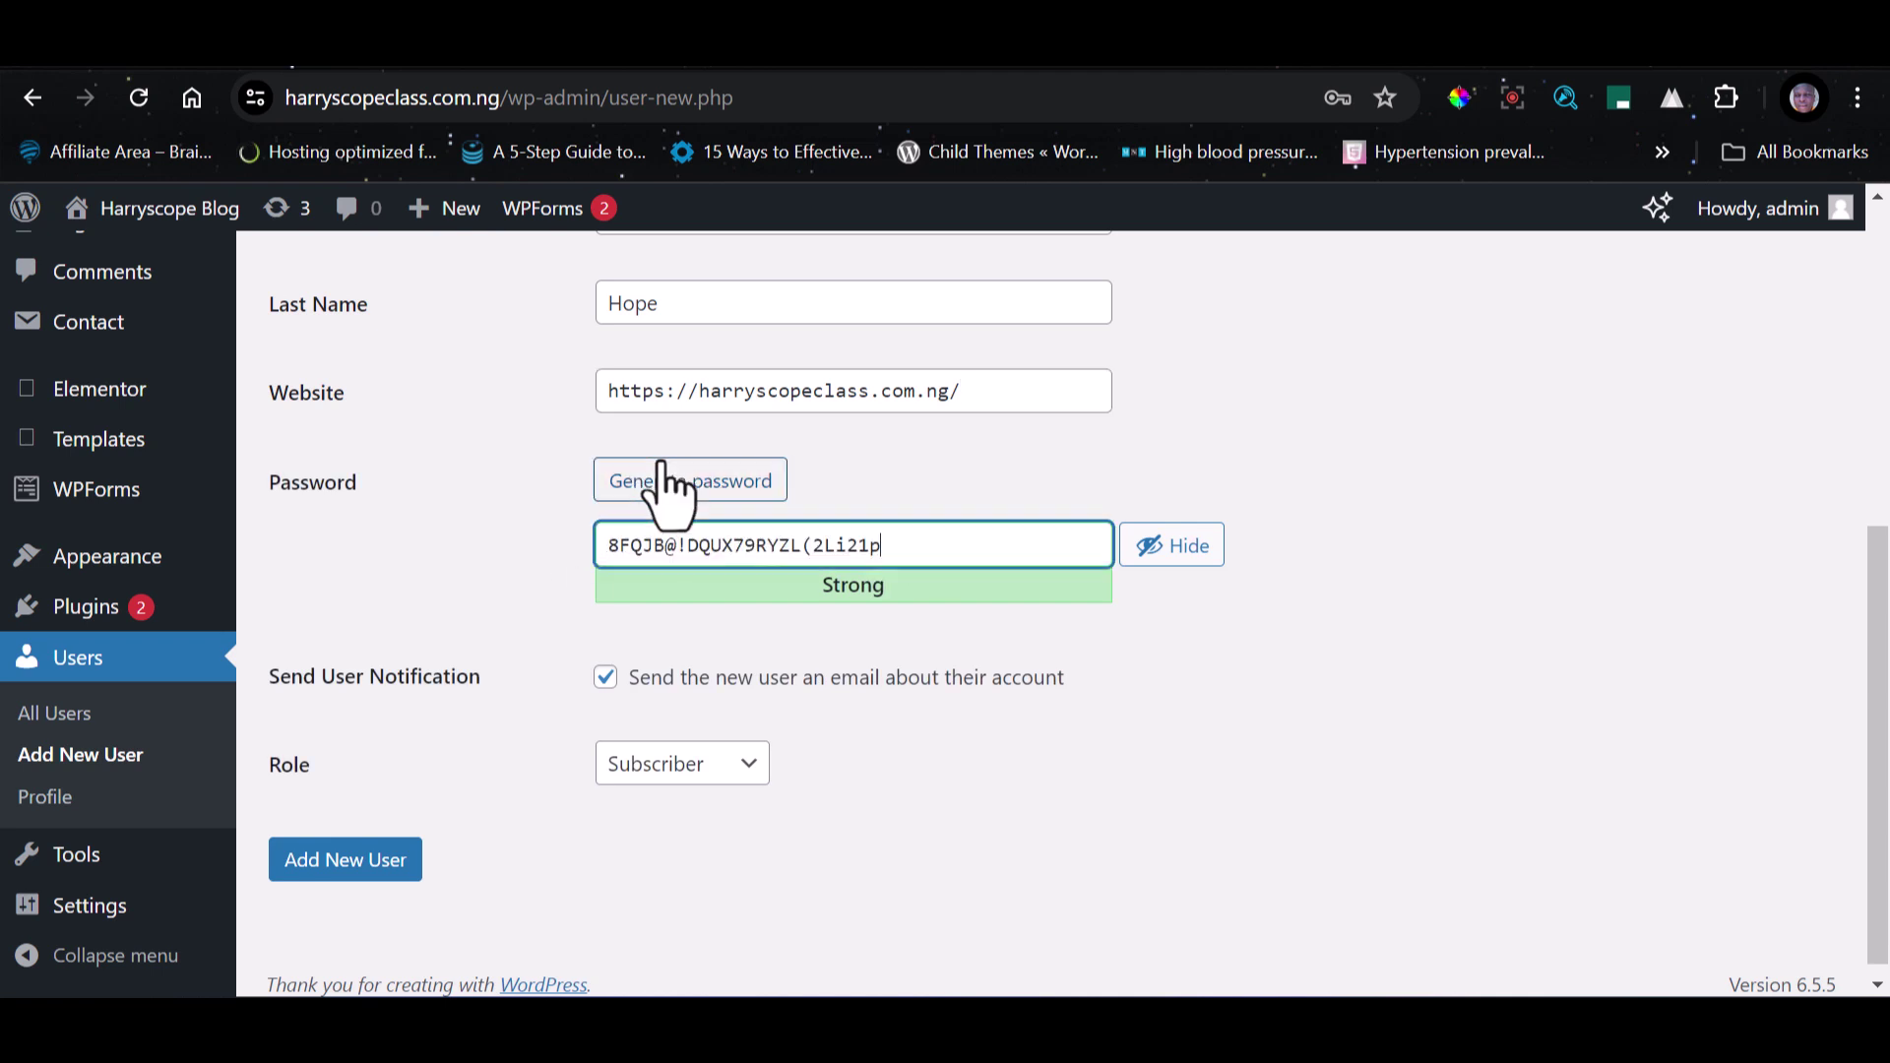
triple_click(749, 547)
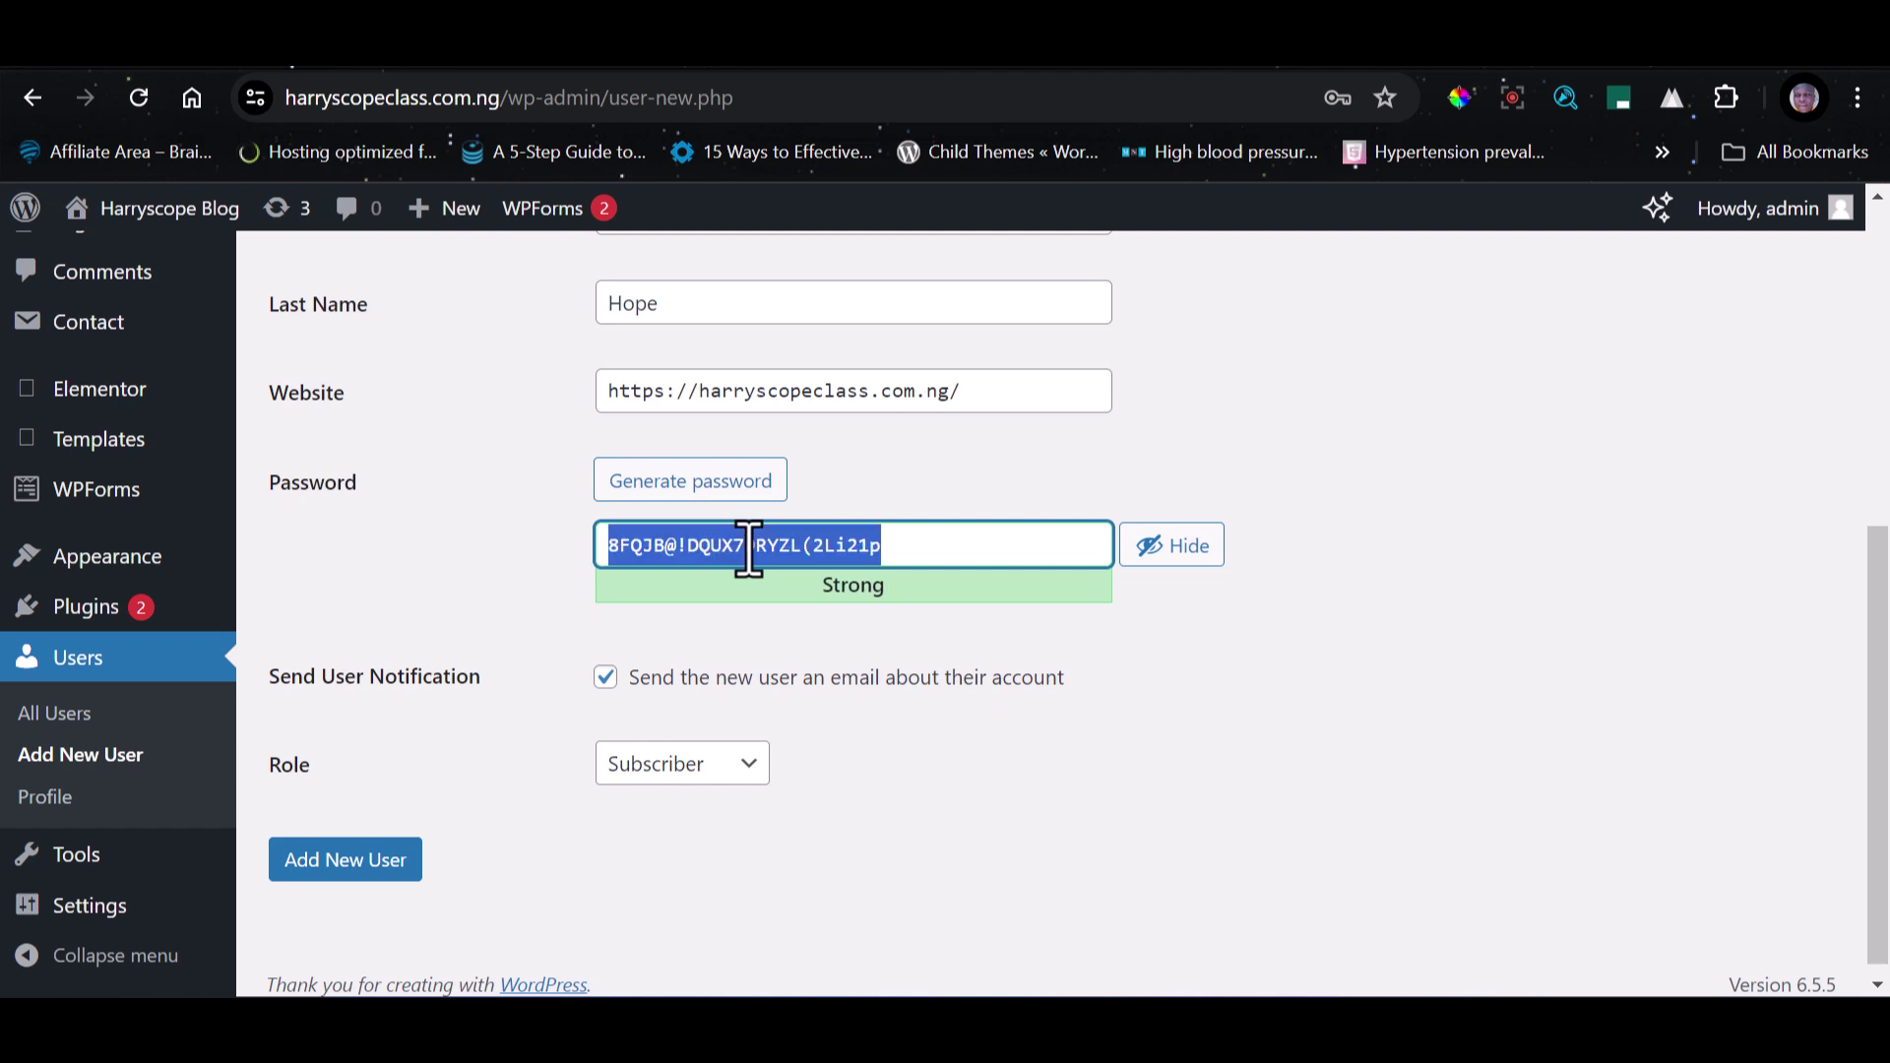
text(12345678)
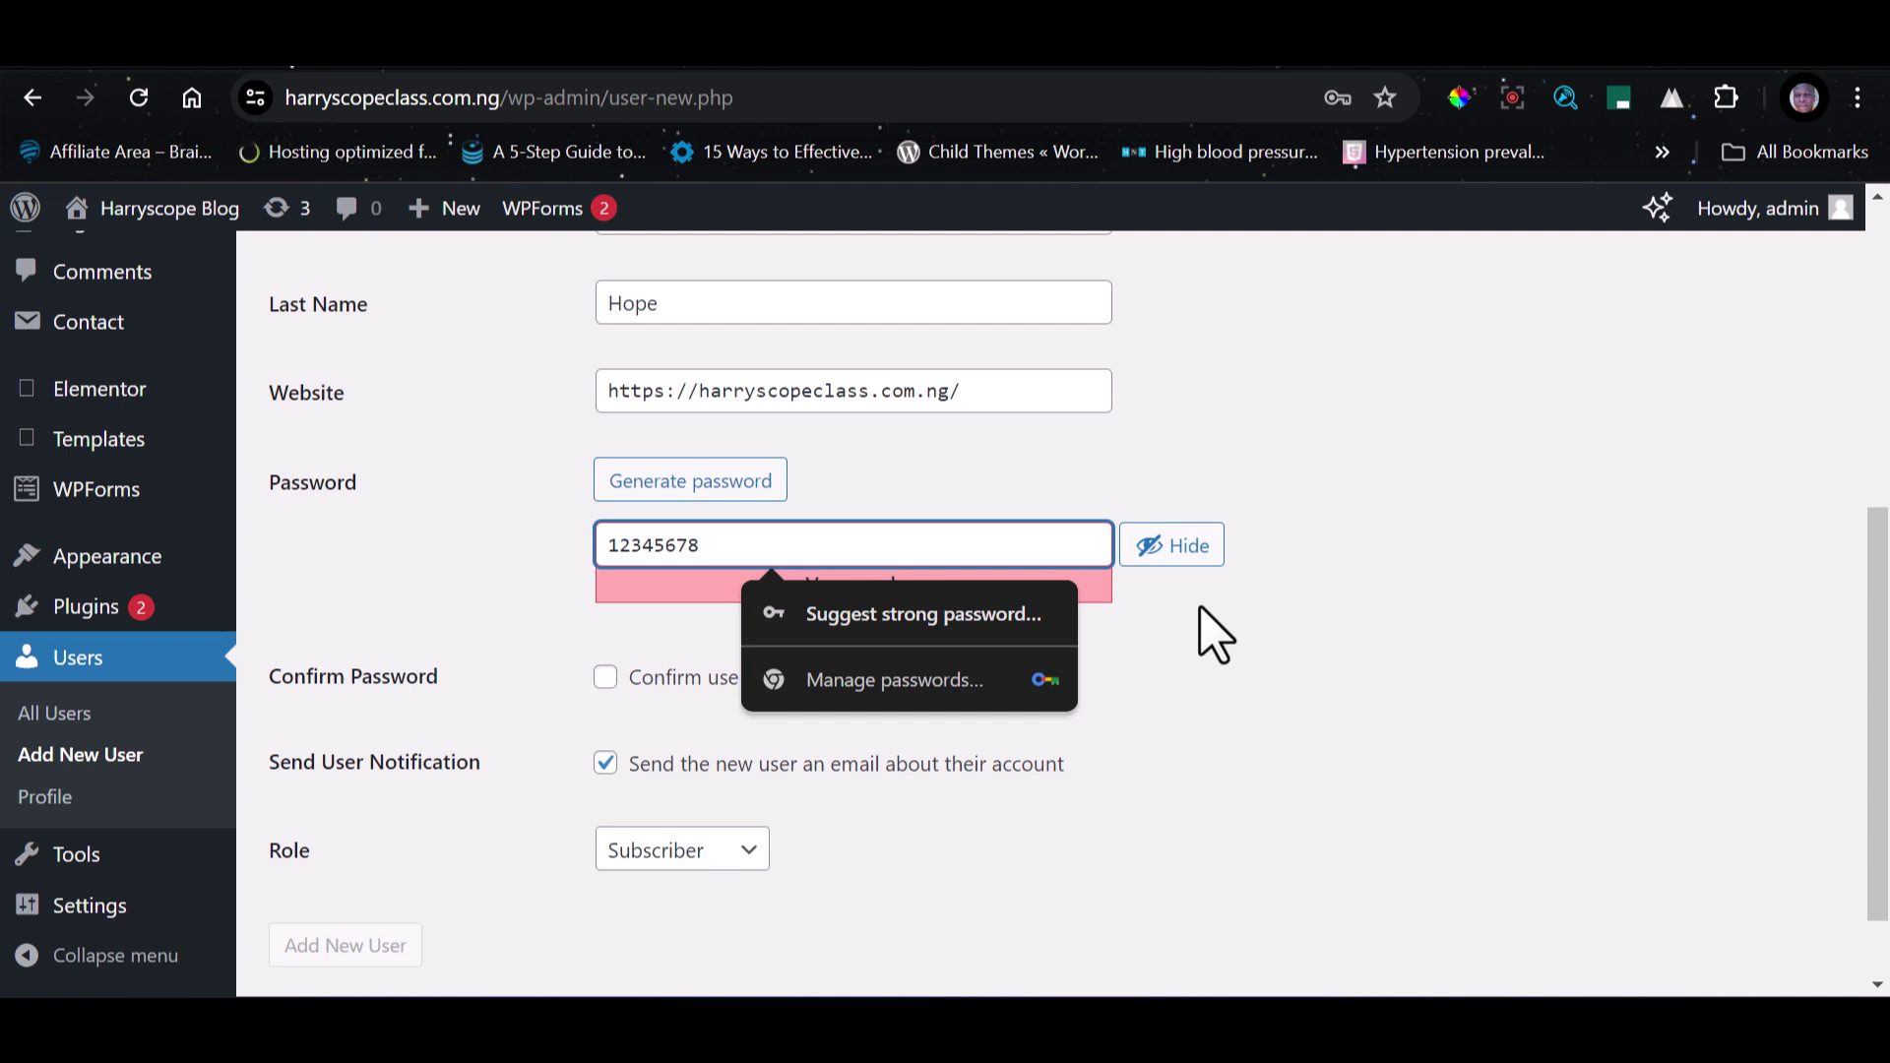
click(1456, 681)
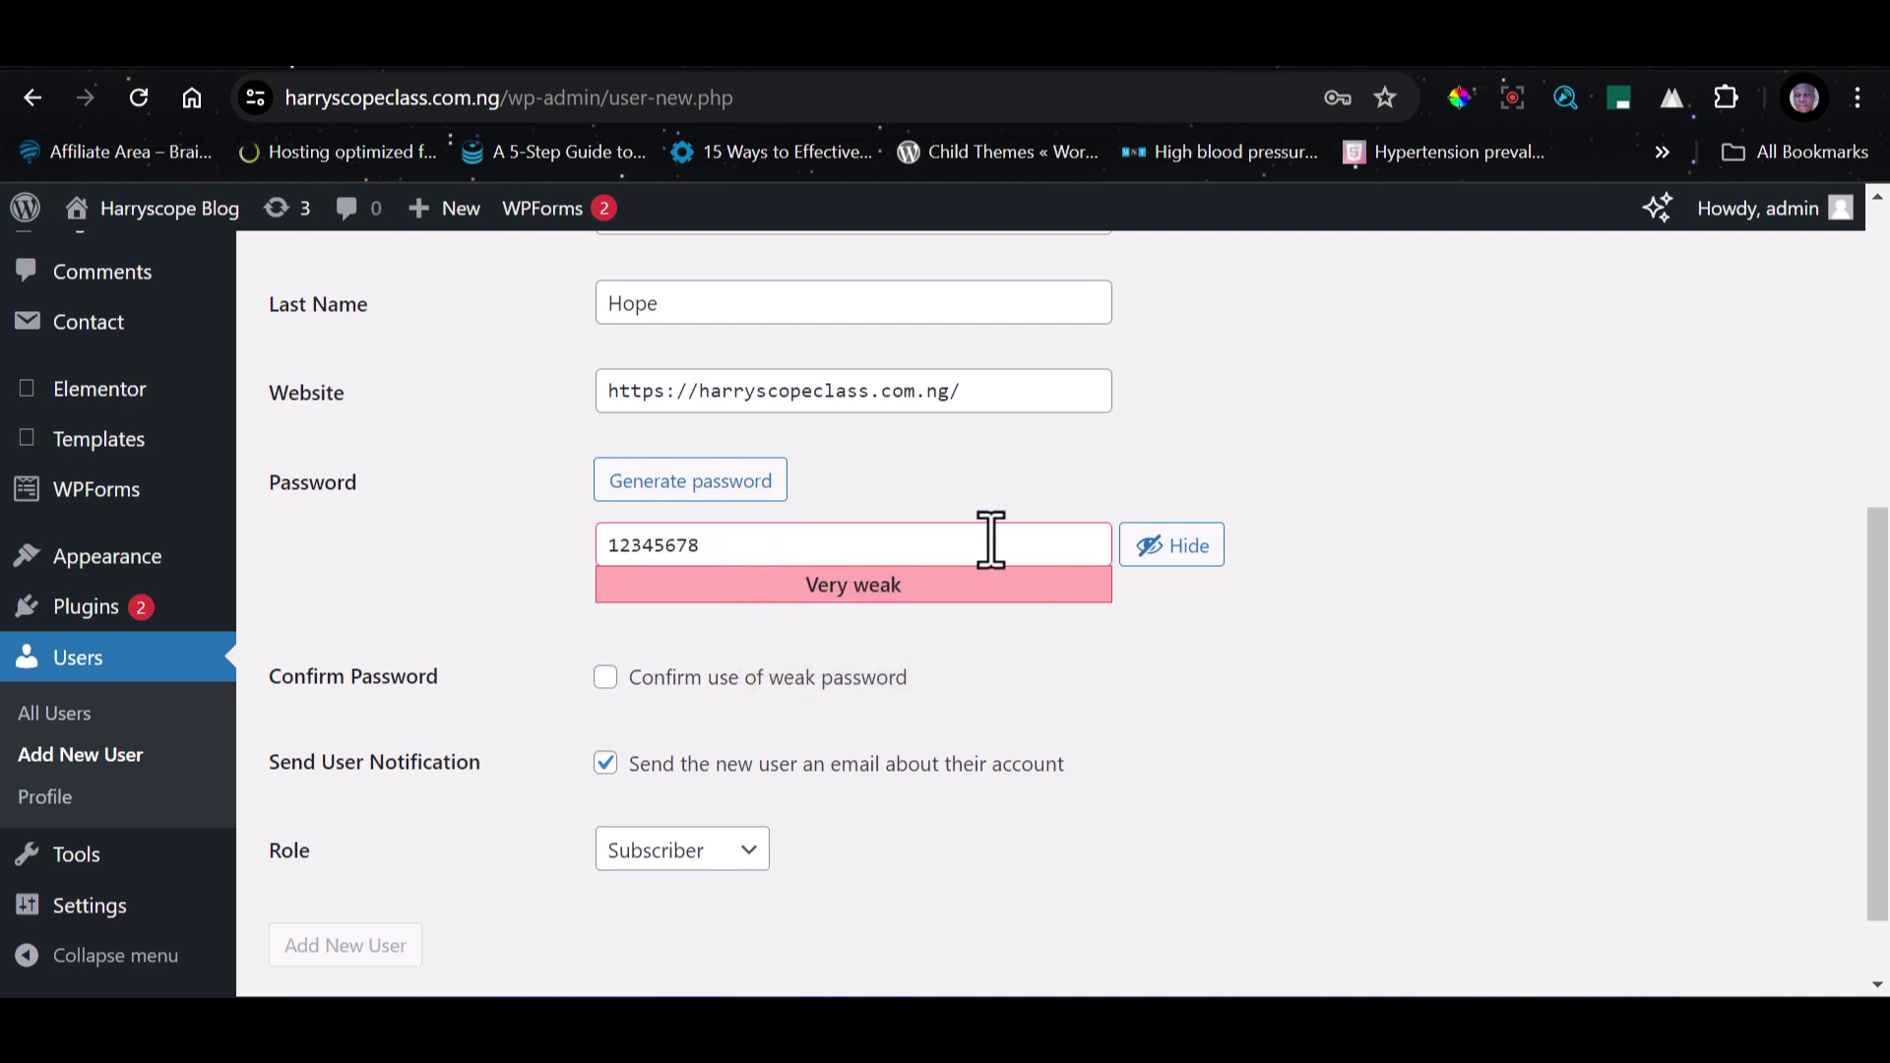
click(740, 489)
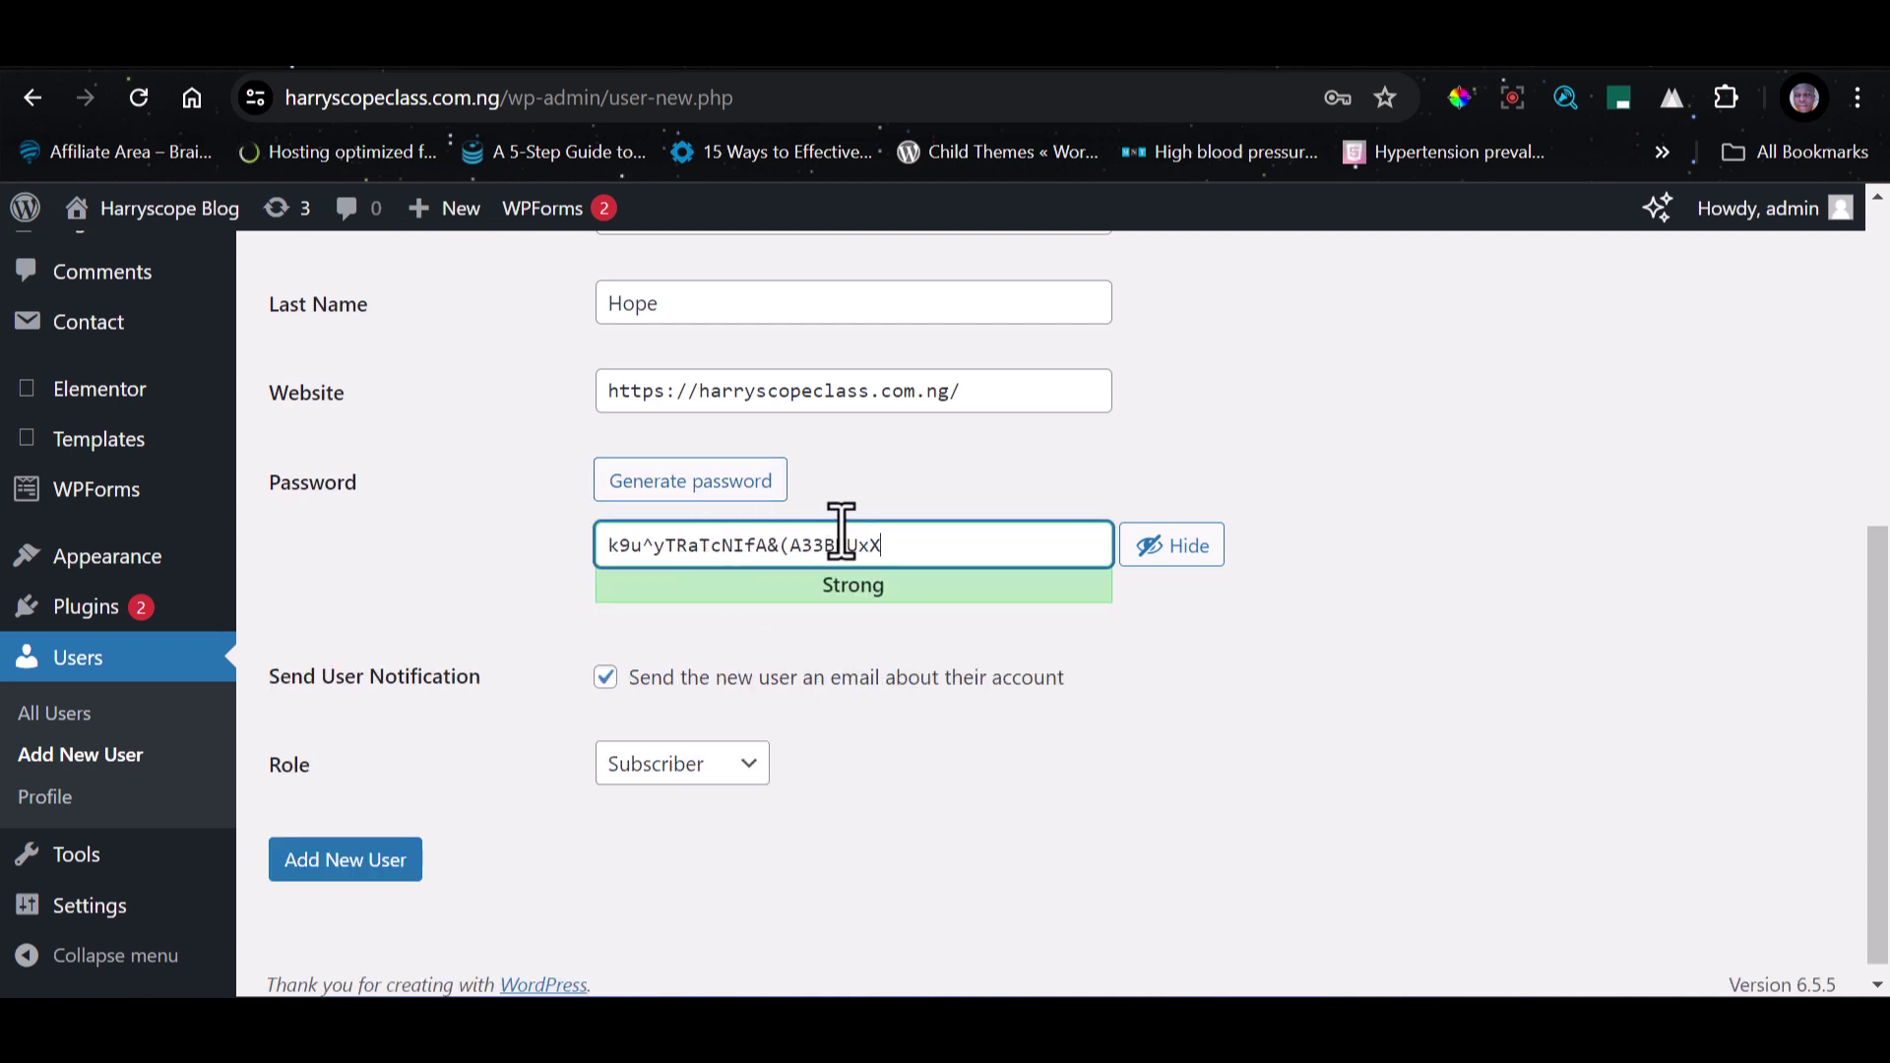
Copy the strong password and keep it pasted in a new browser tab.
key(ctrl+a)
key(ctrl+c)
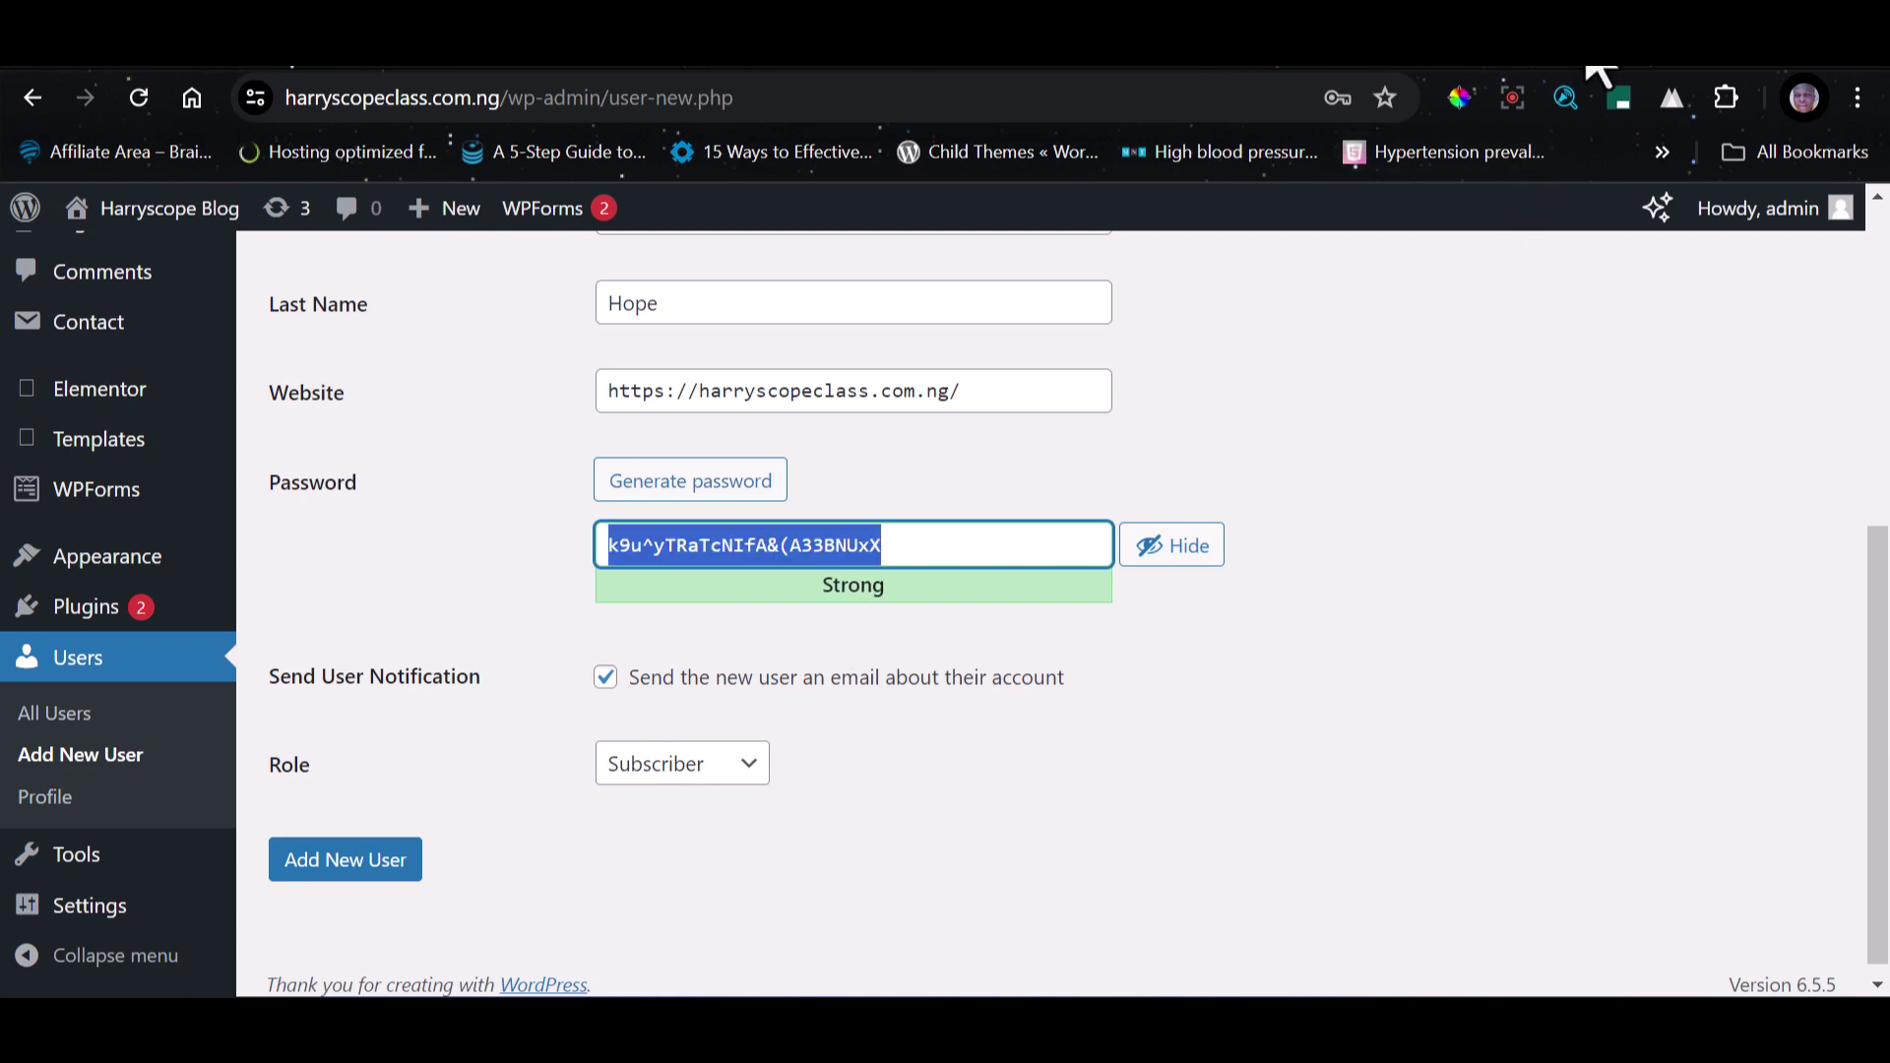
click(1583, 37)
key(ctrl+v)
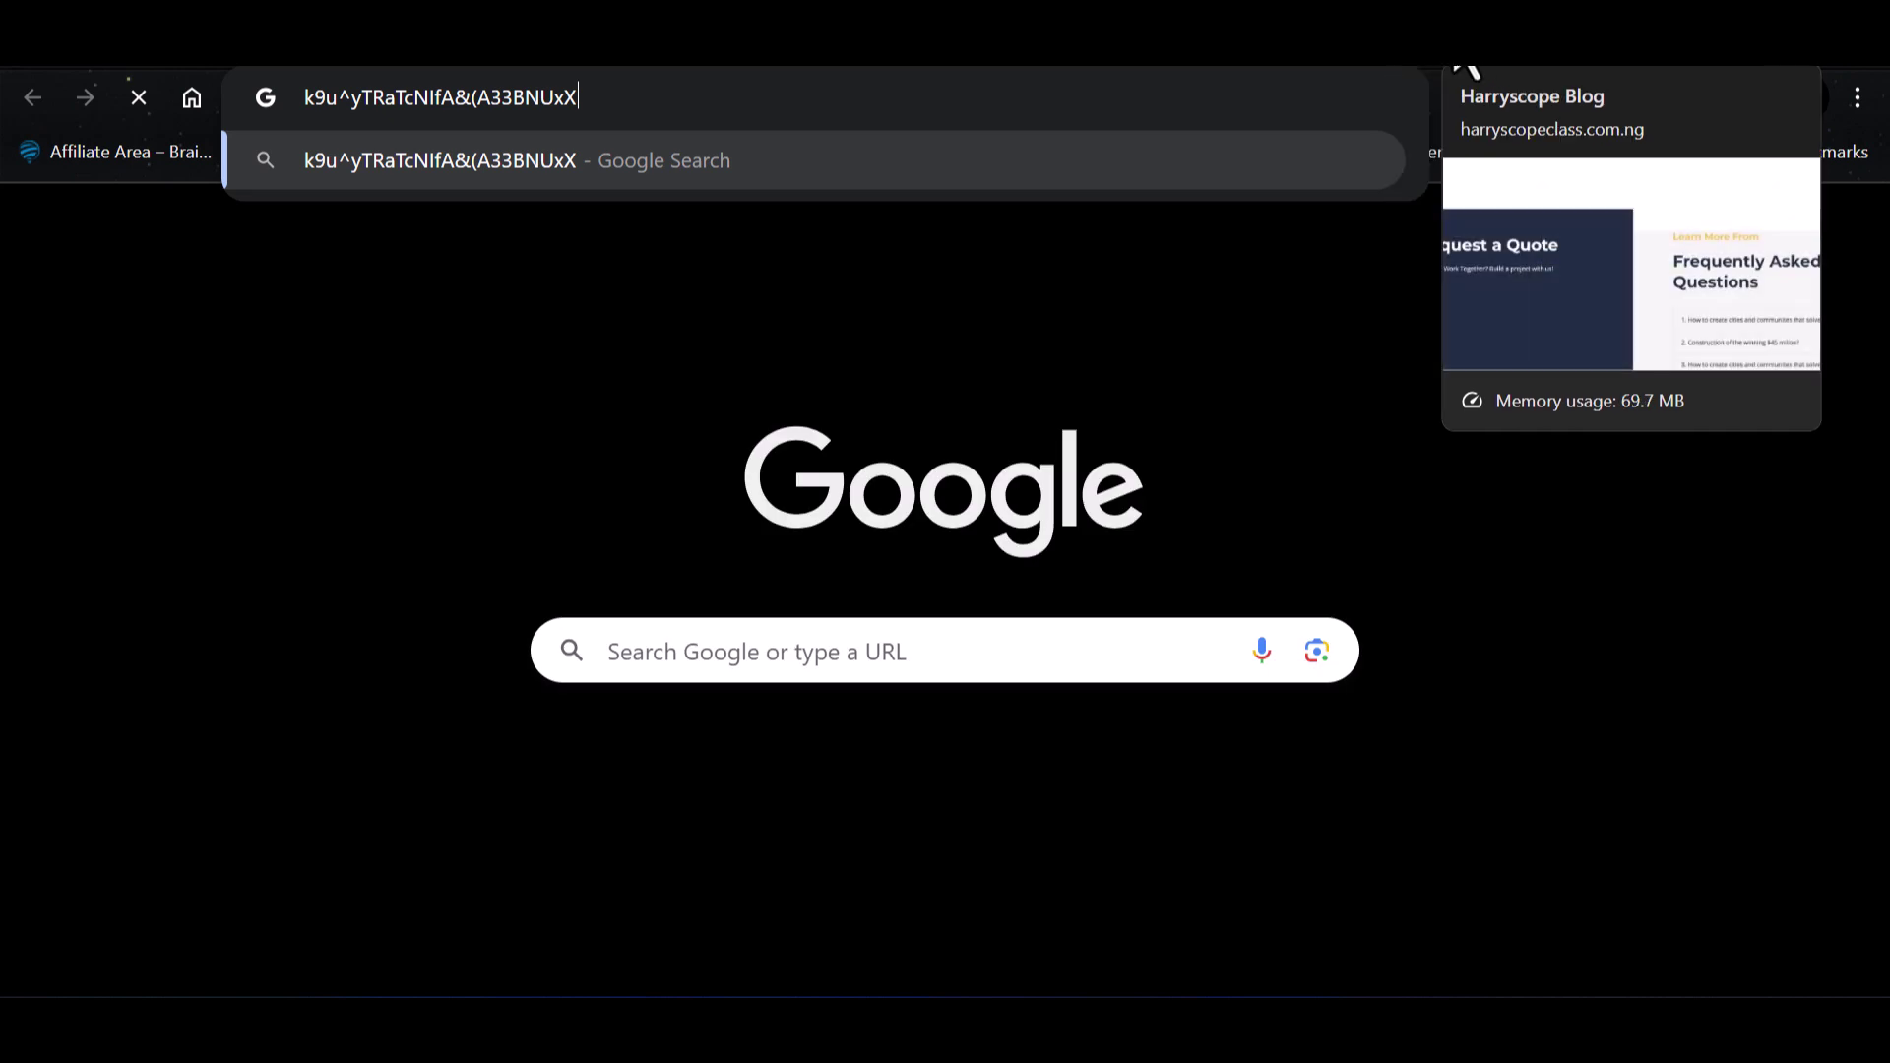
click(1430, 16)
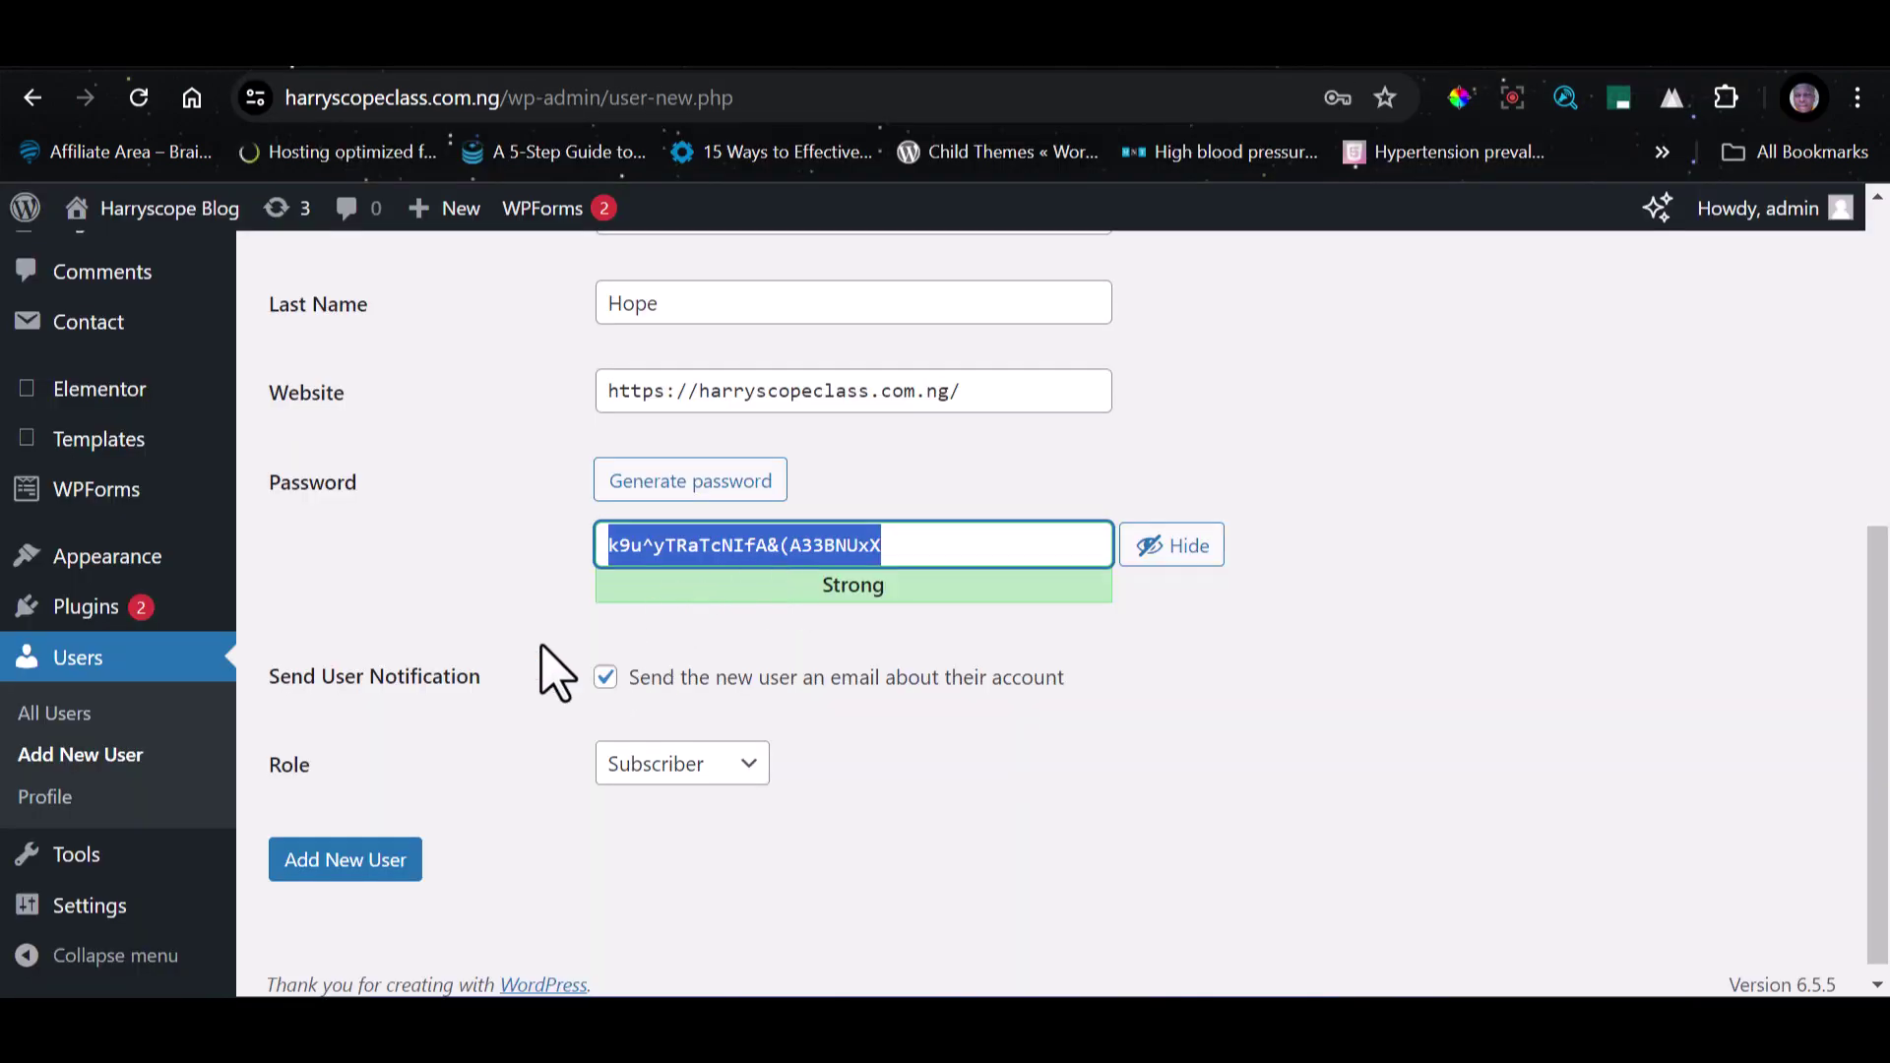
click(426, 547)
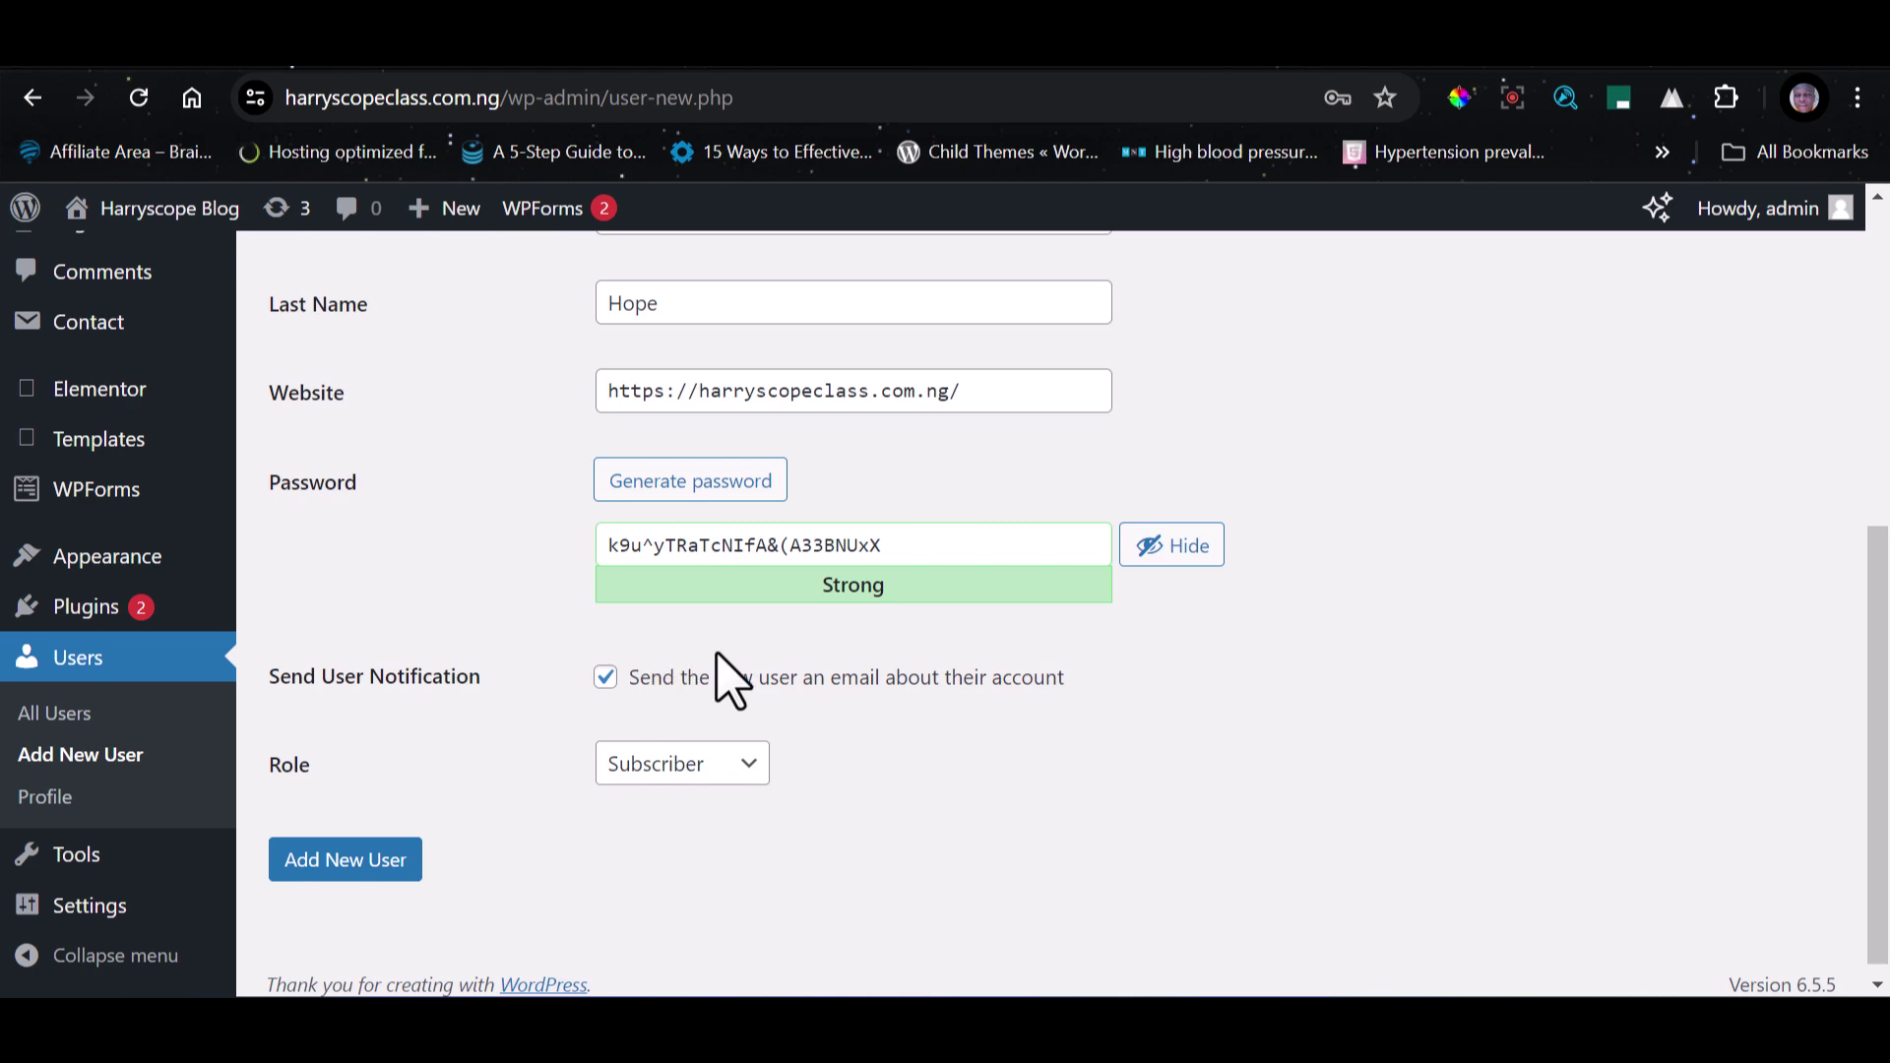
Choose Editor as the role and create the new user account.
scroll(943, 638, down, 1)
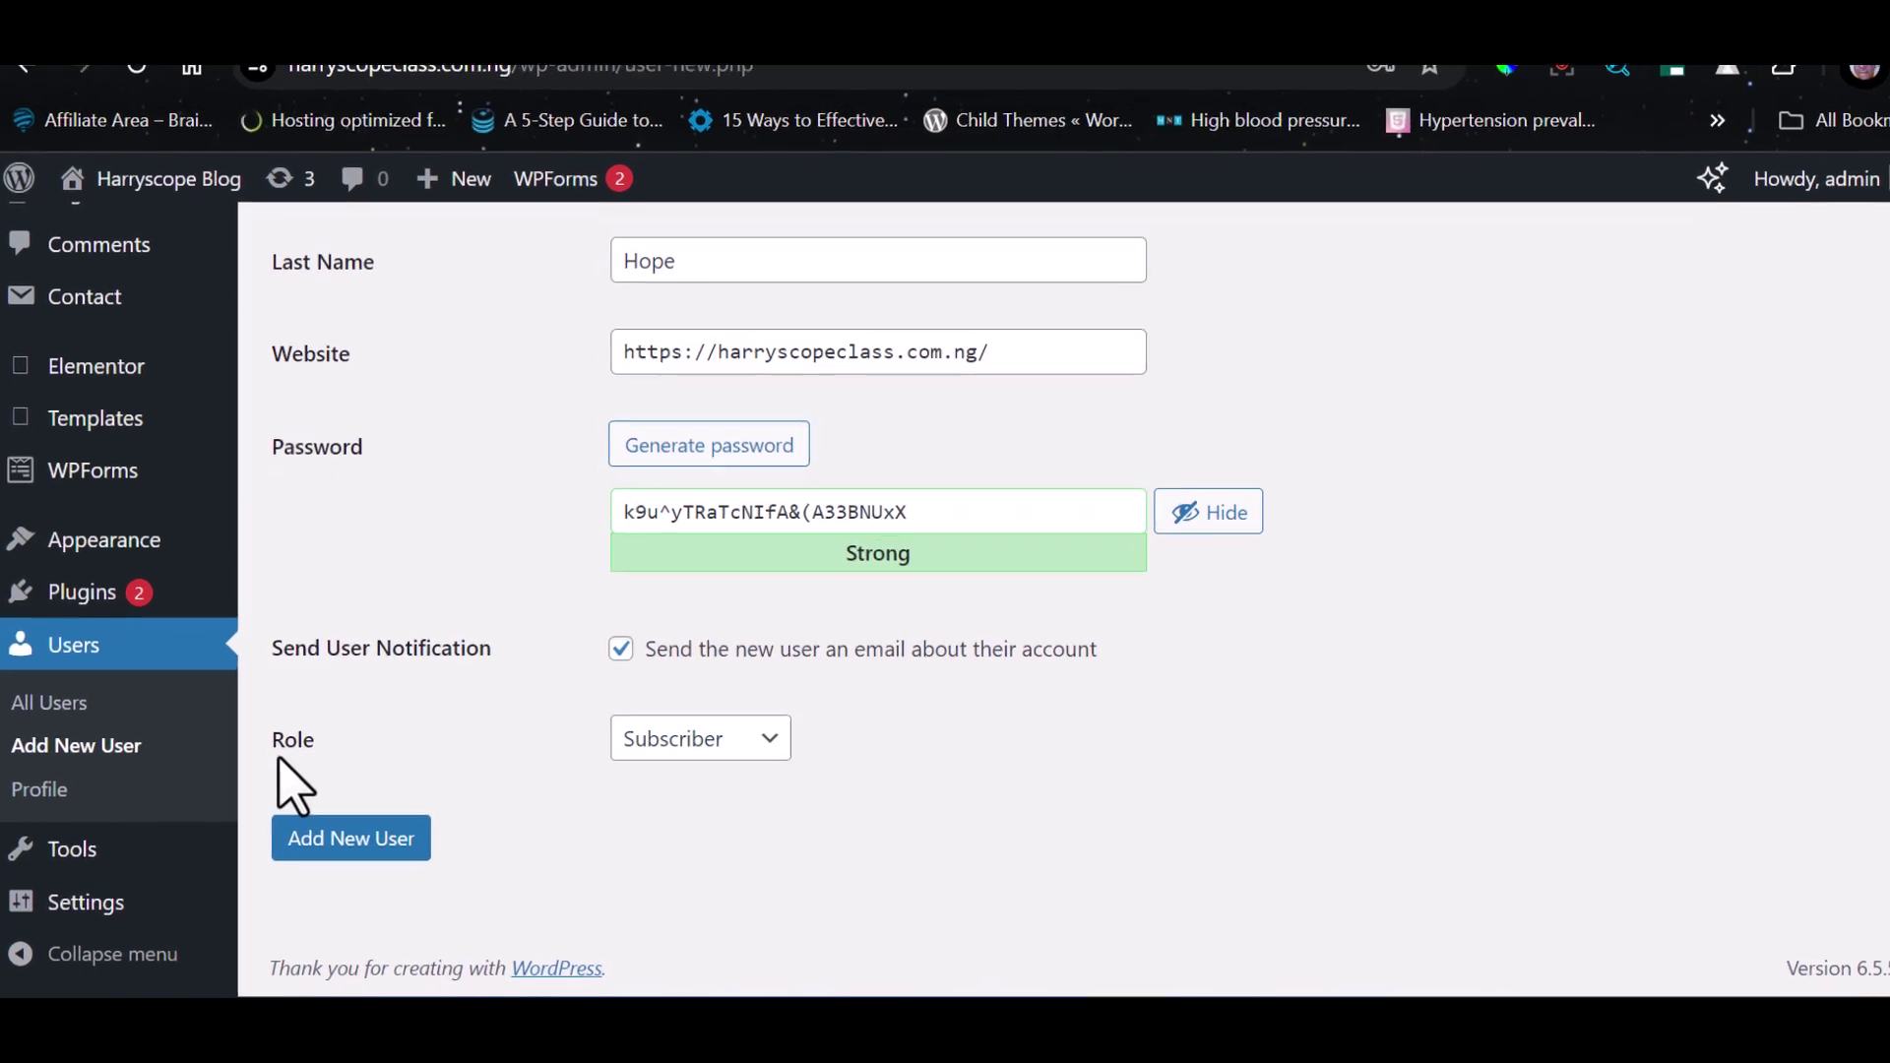
click(700, 745)
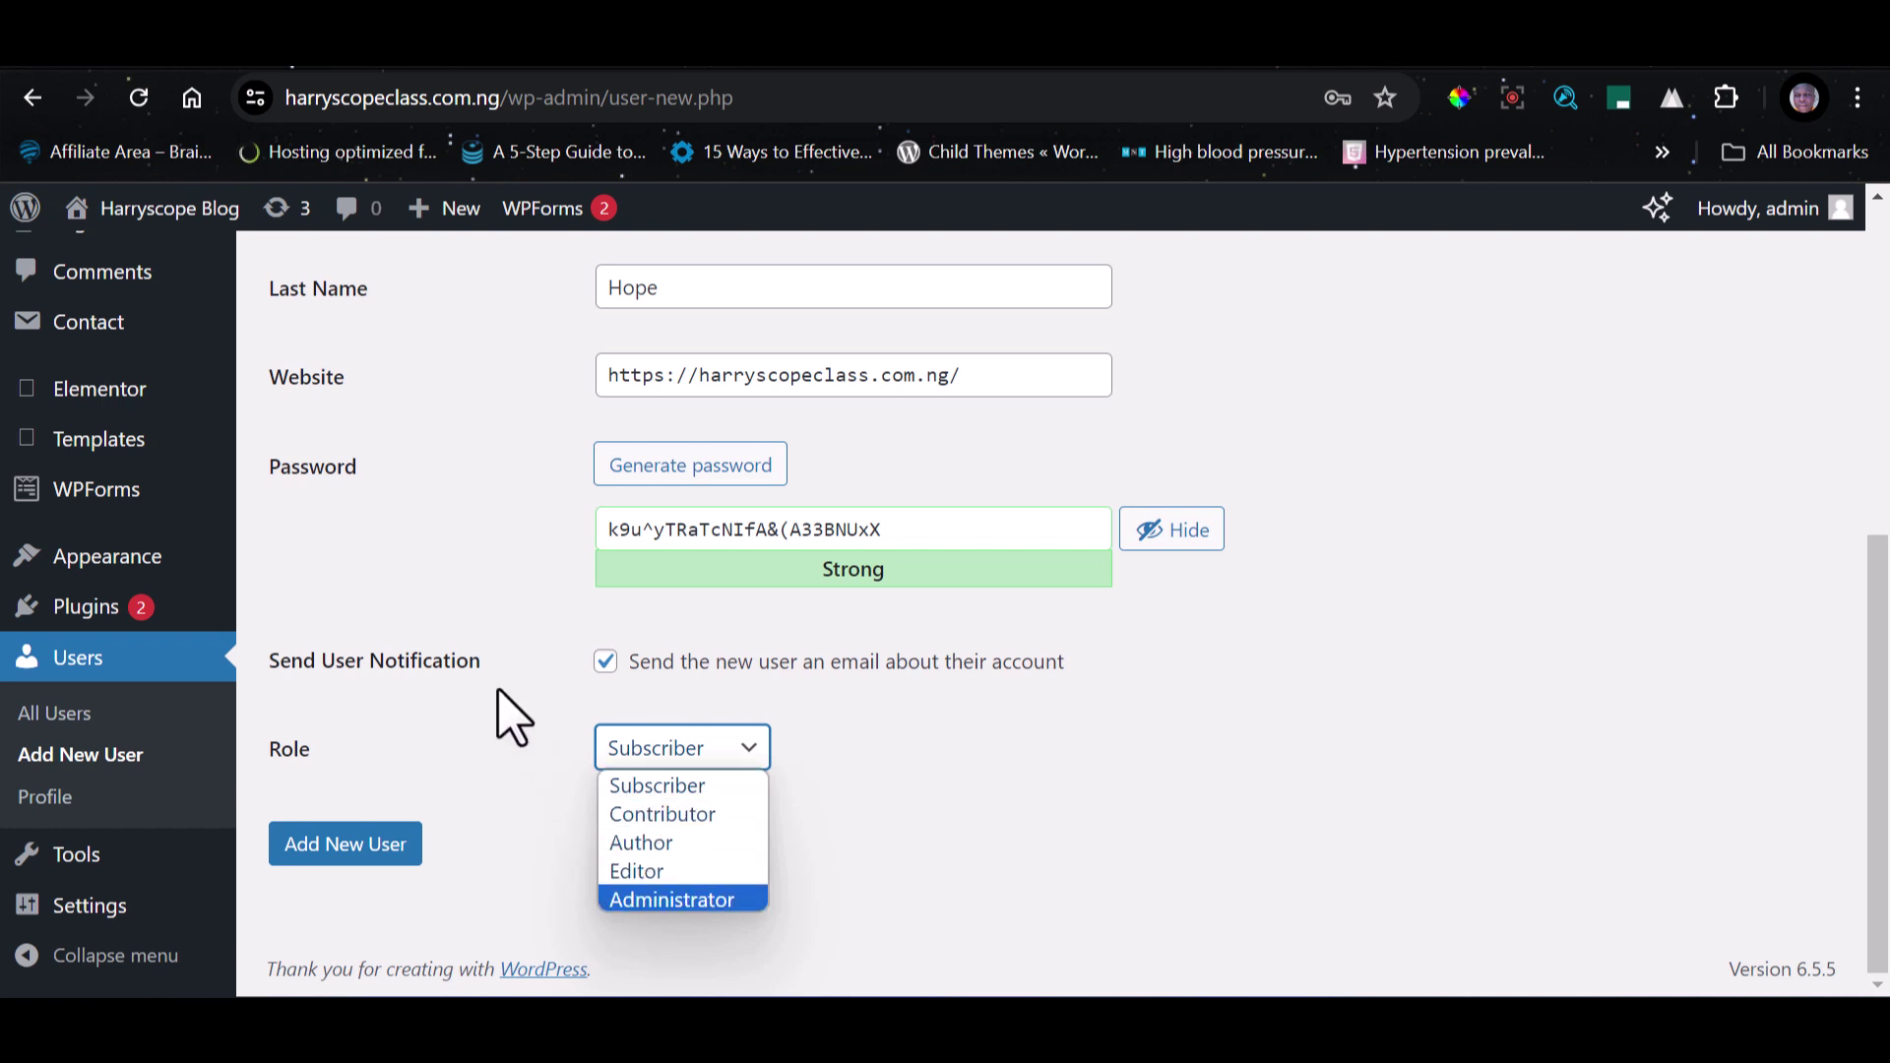
click(649, 874)
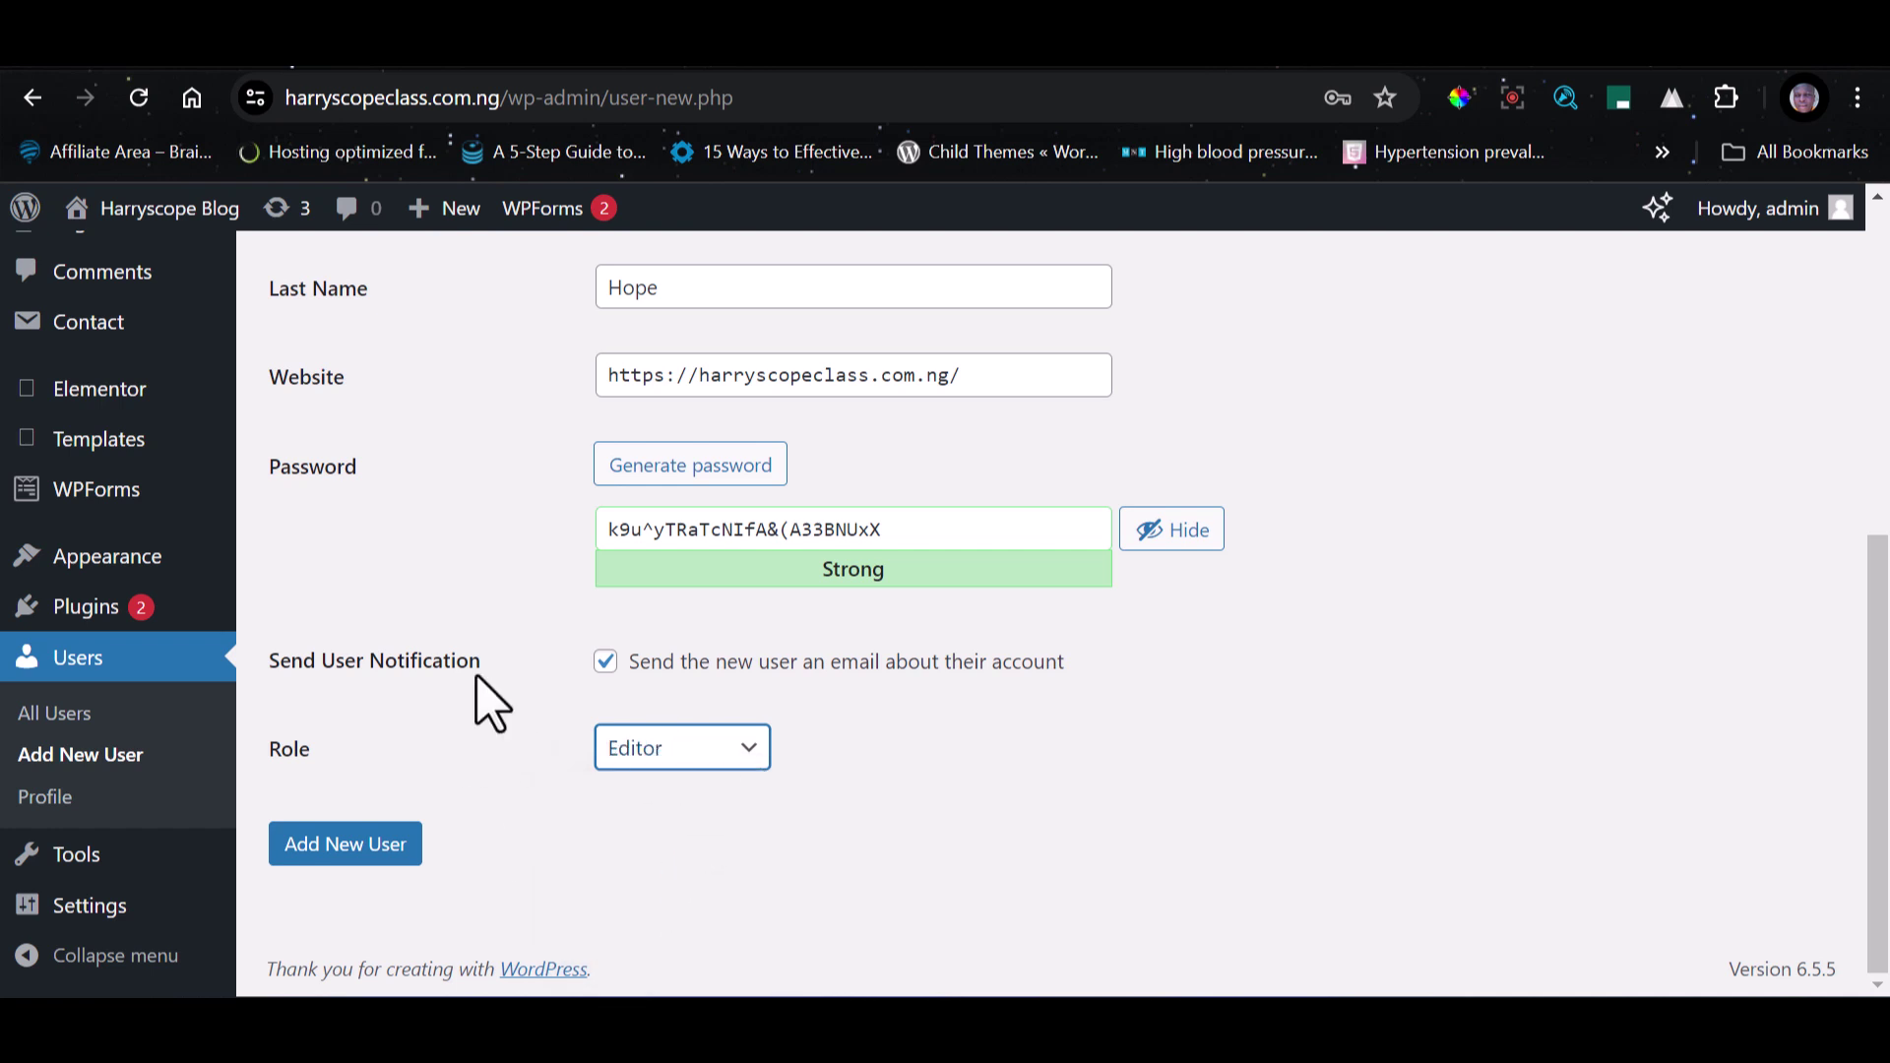
click(402, 853)
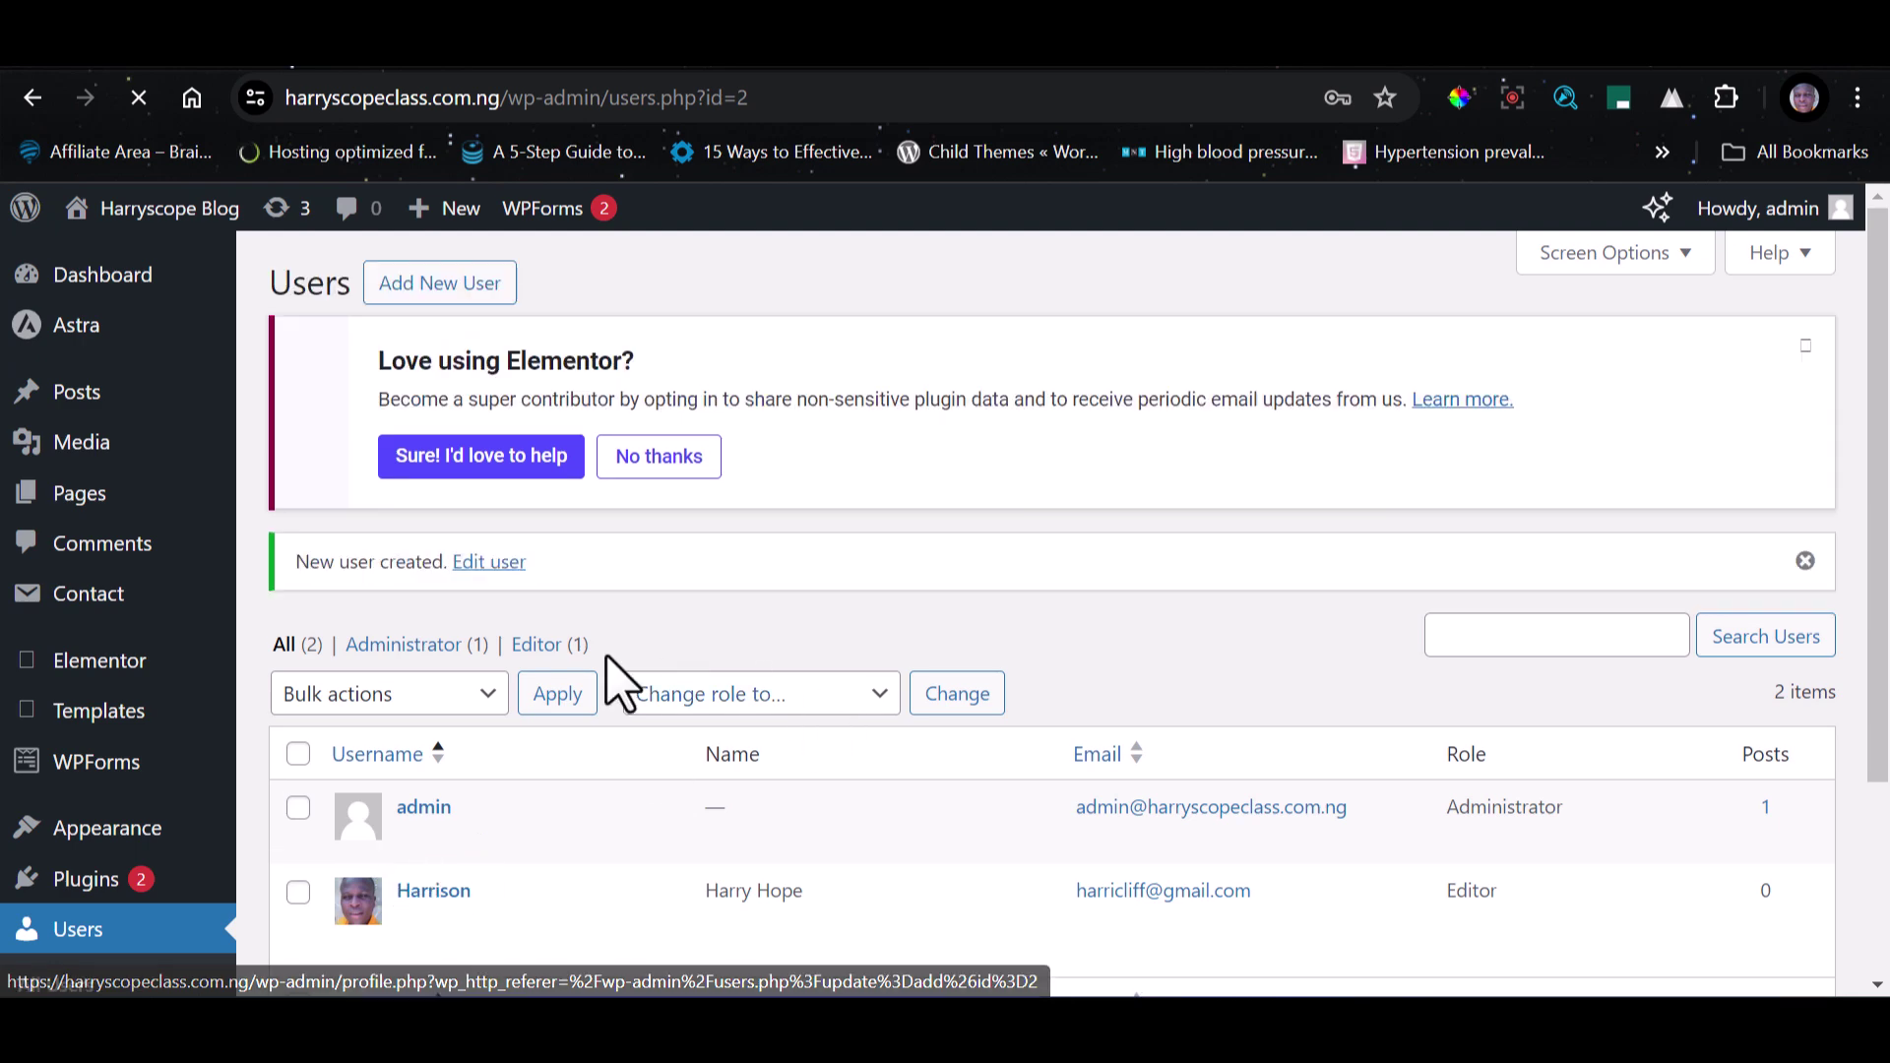
scroll(675, 675, down, 2)
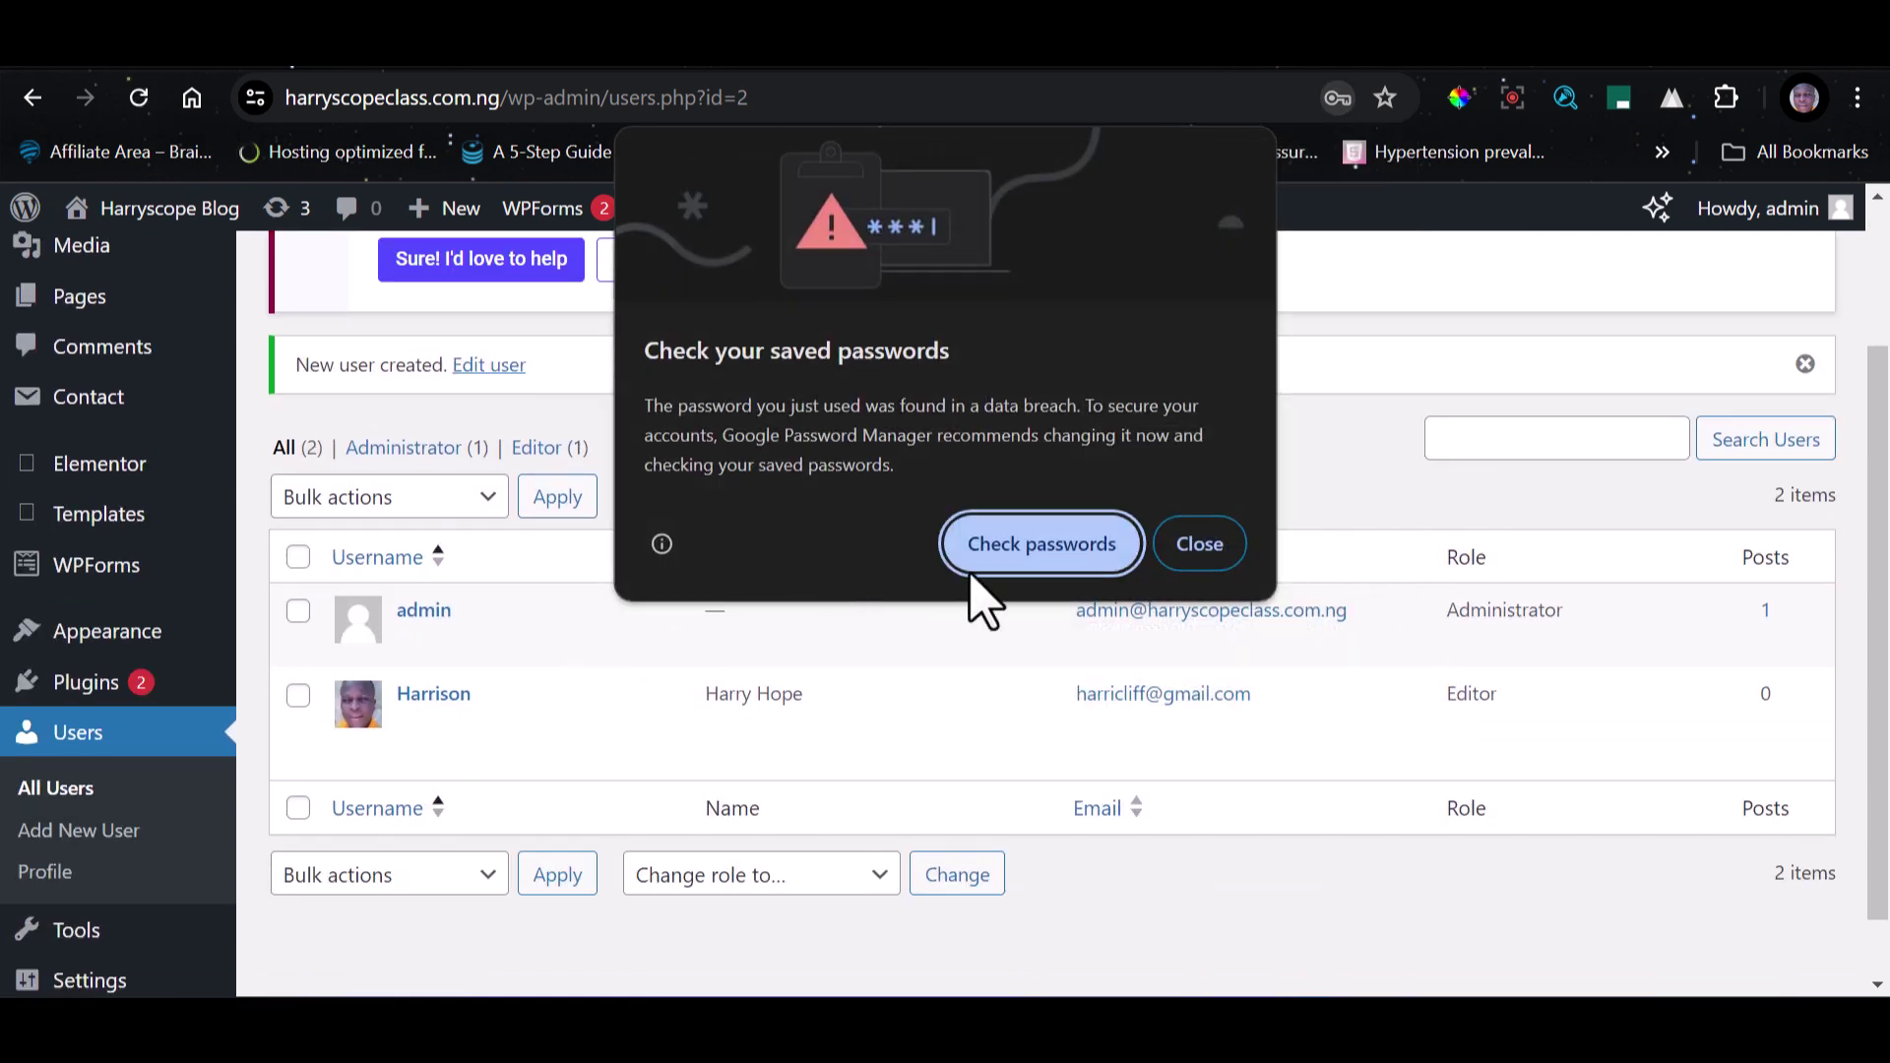
click(1201, 543)
click(1338, 545)
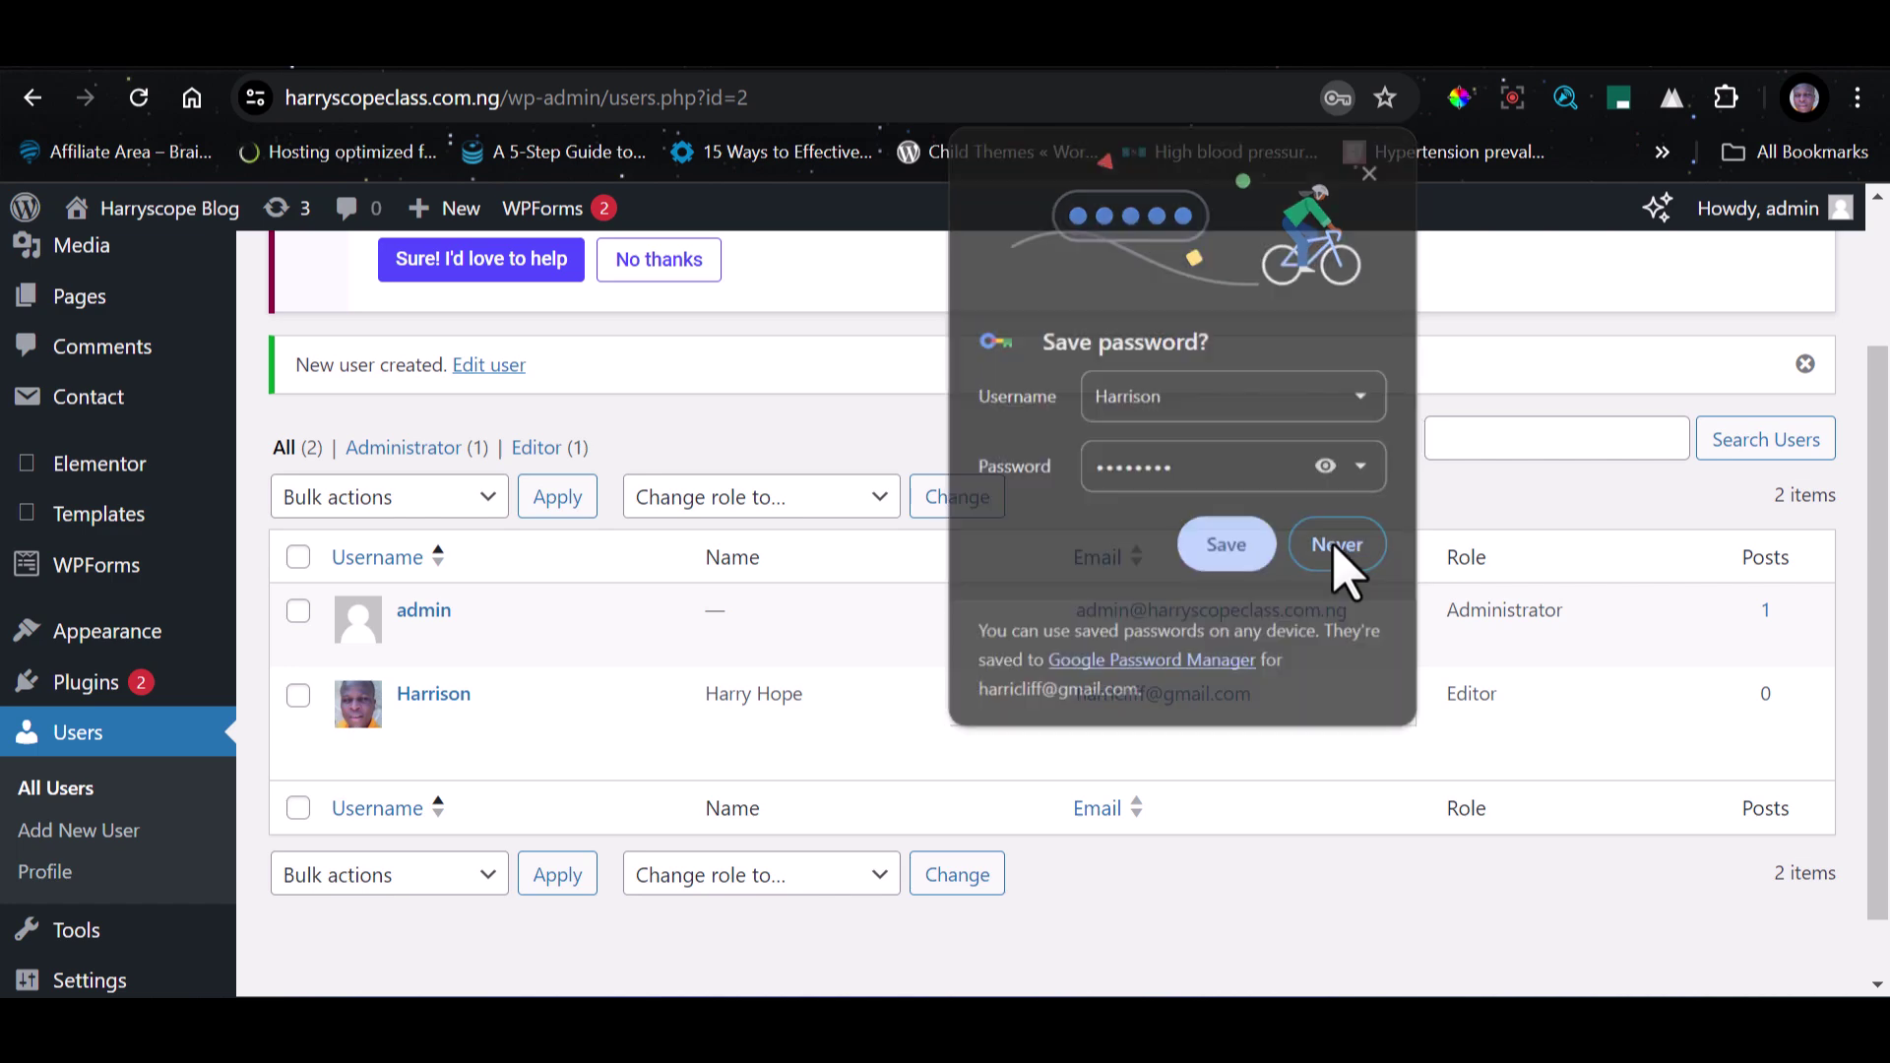
mouse_move(498, 709)
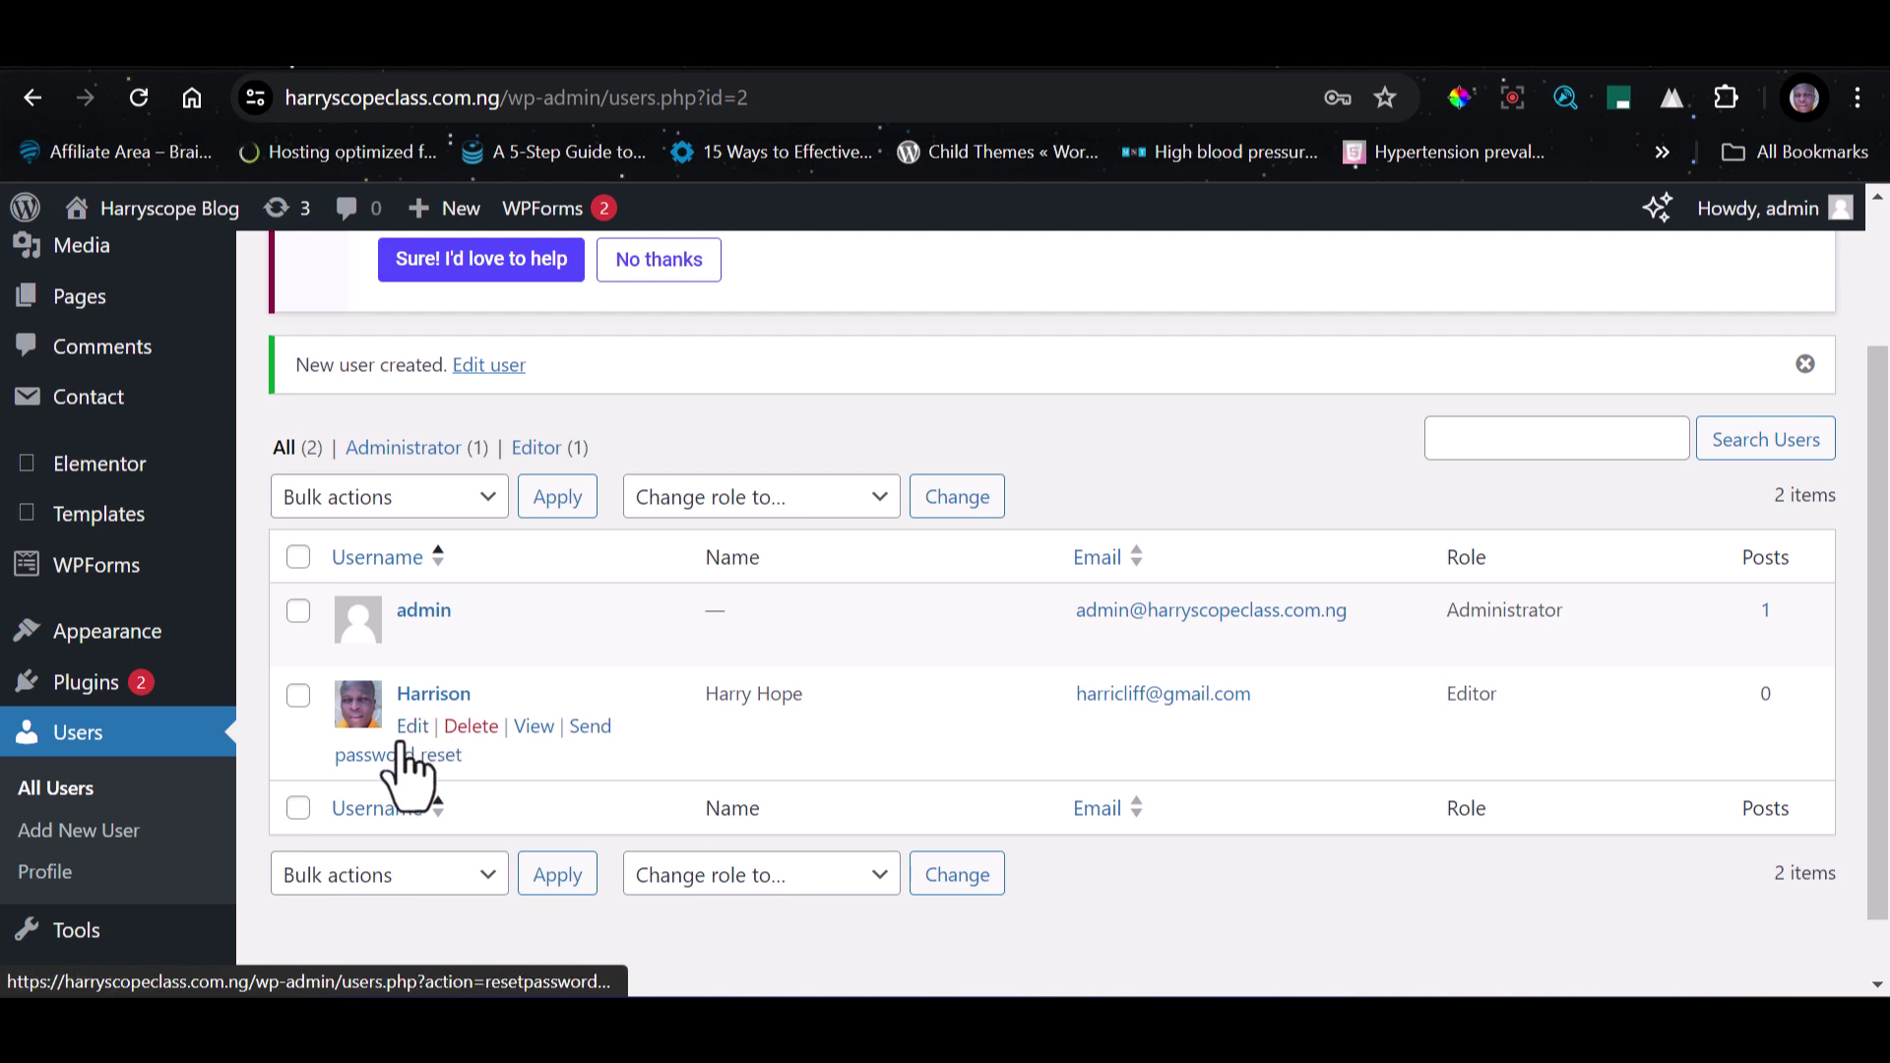
View the new user's public author page, then return to the user list.
click(533, 729)
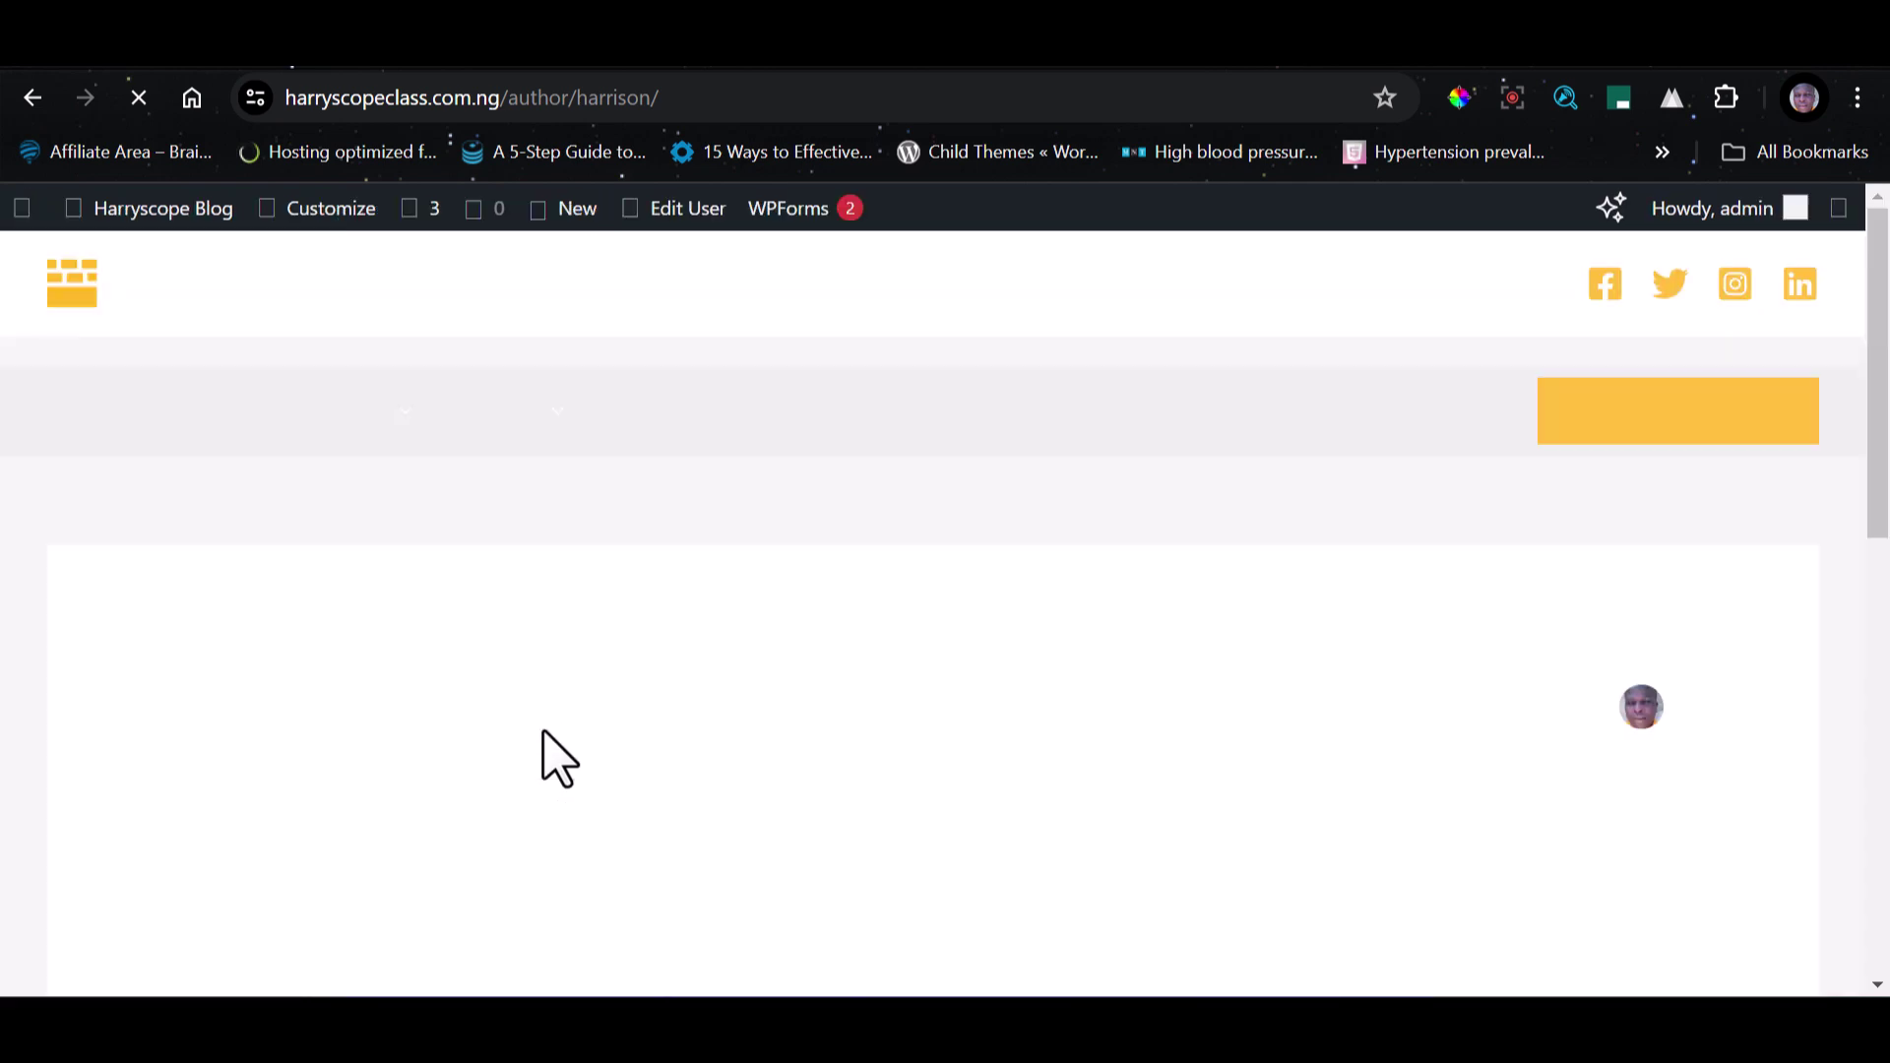
scroll(548, 689, down, 5)
scroll(561, 696, up, 5)
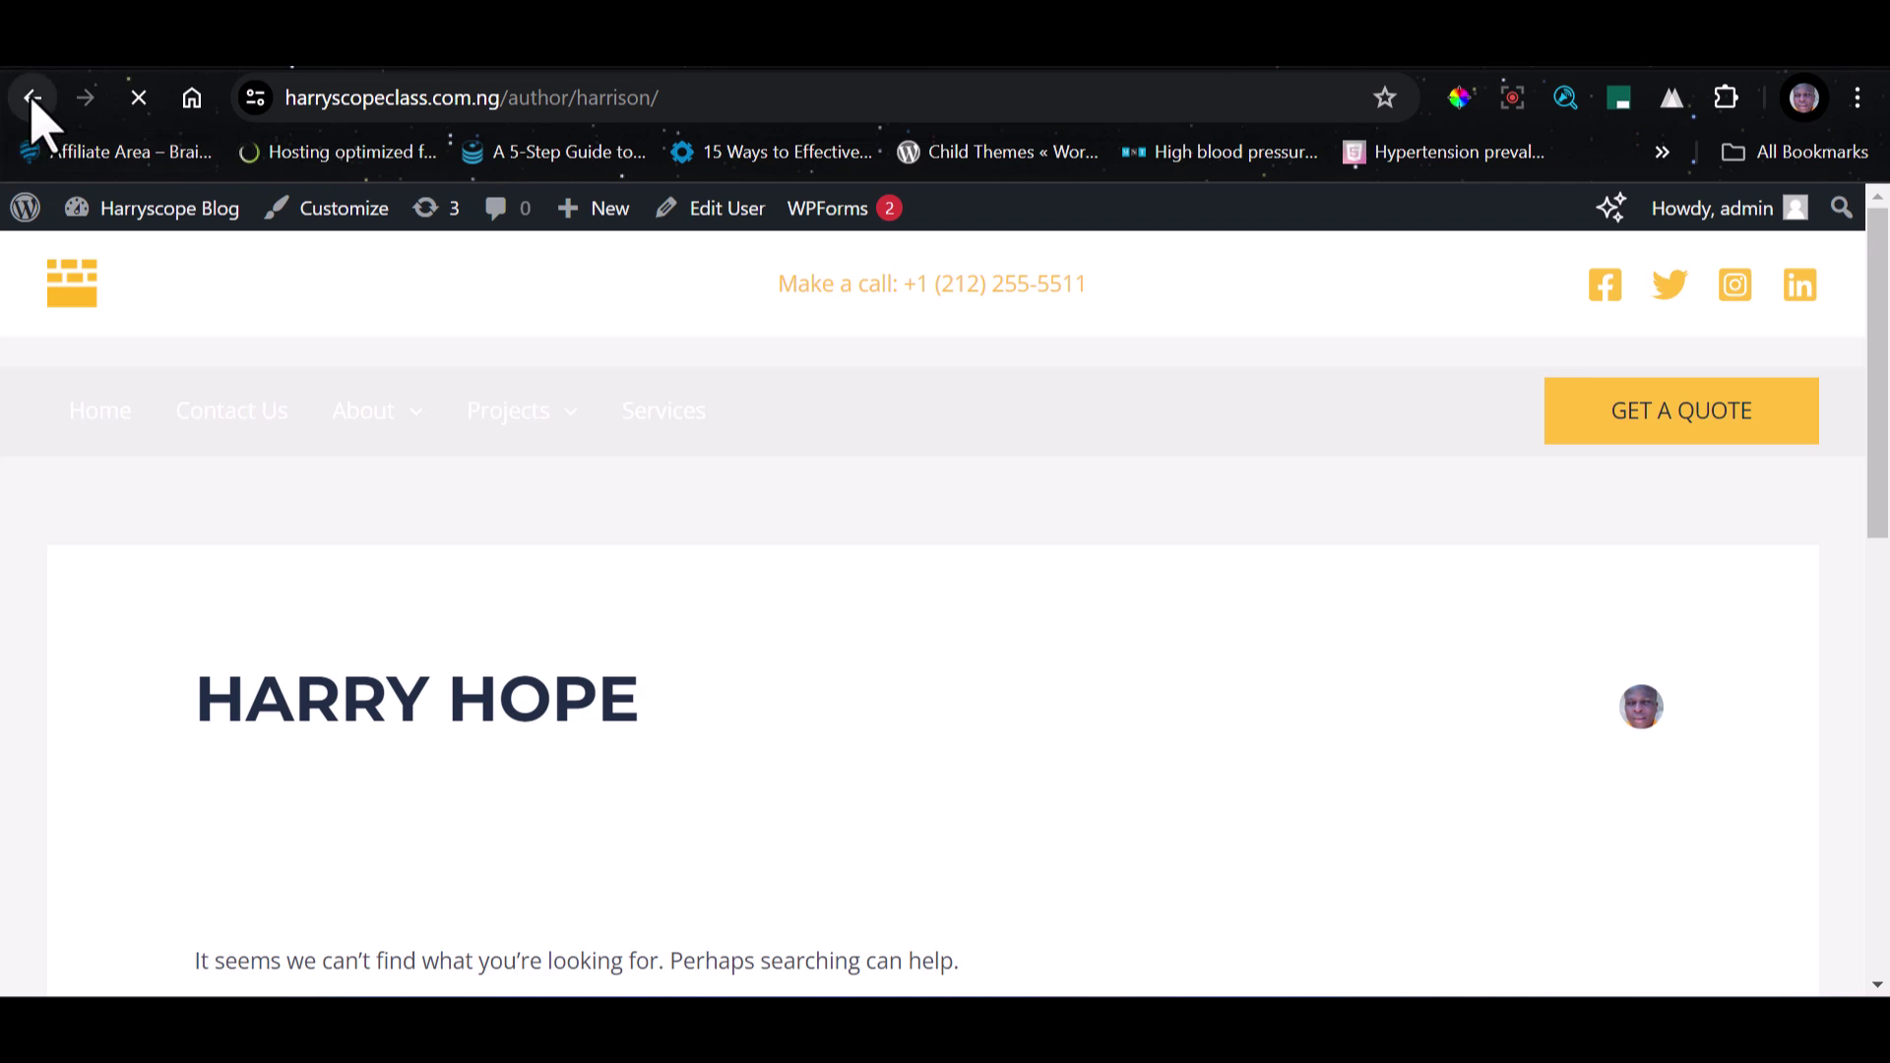
mouse_move(153, 208)
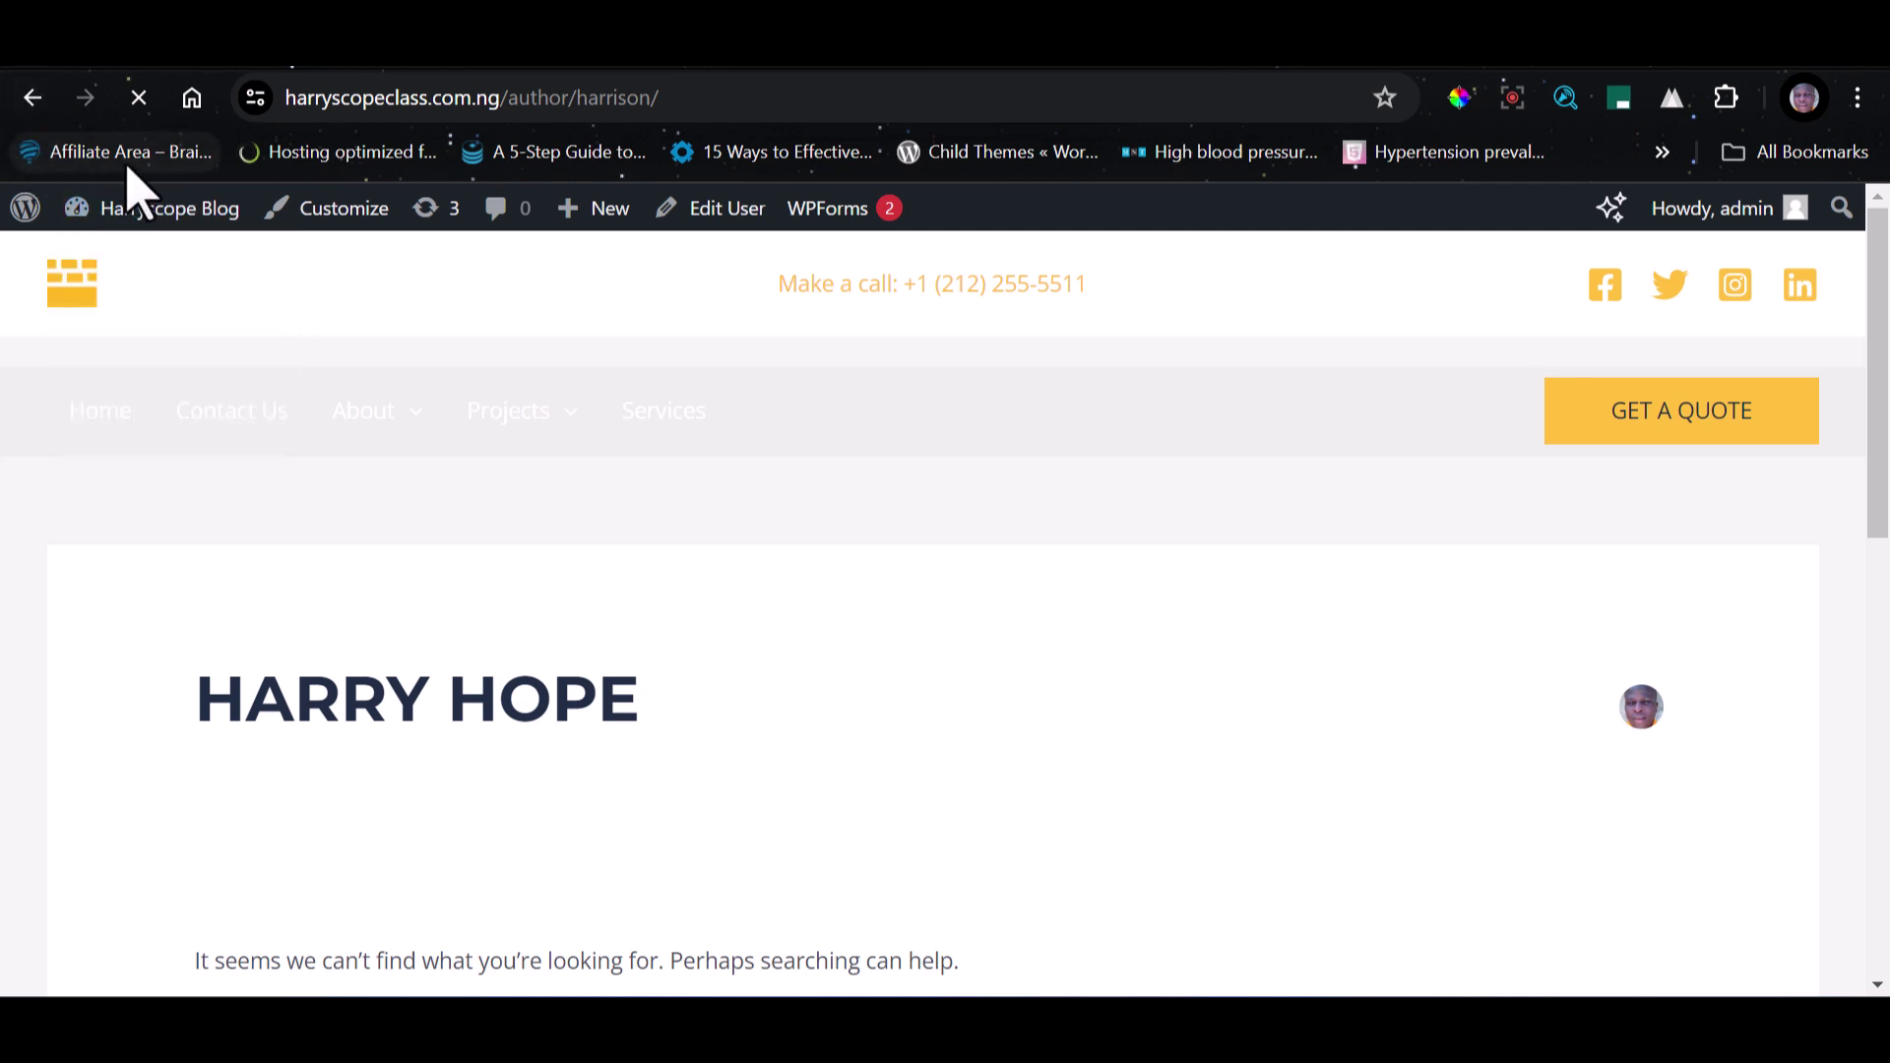
mouse_move(374, 410)
key(alt+Left)
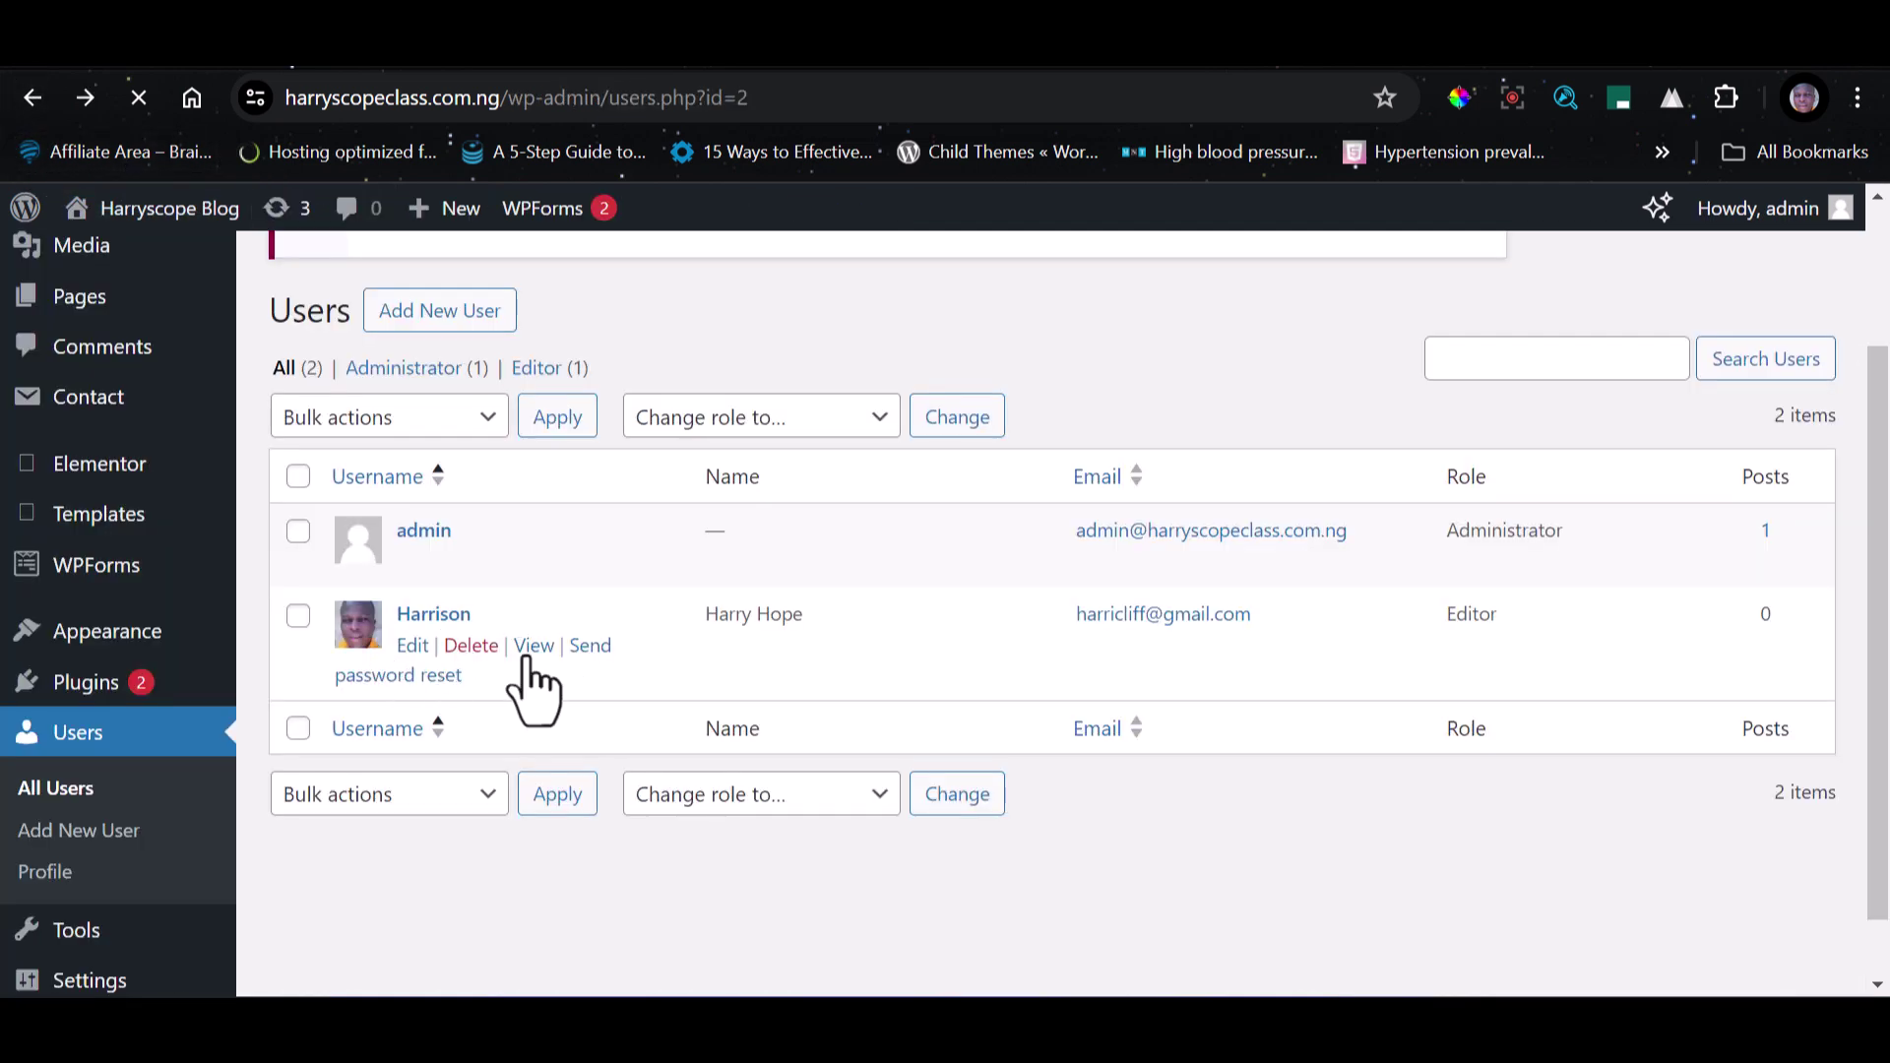
Review the new user's Edit User profile page.
click(415, 647)
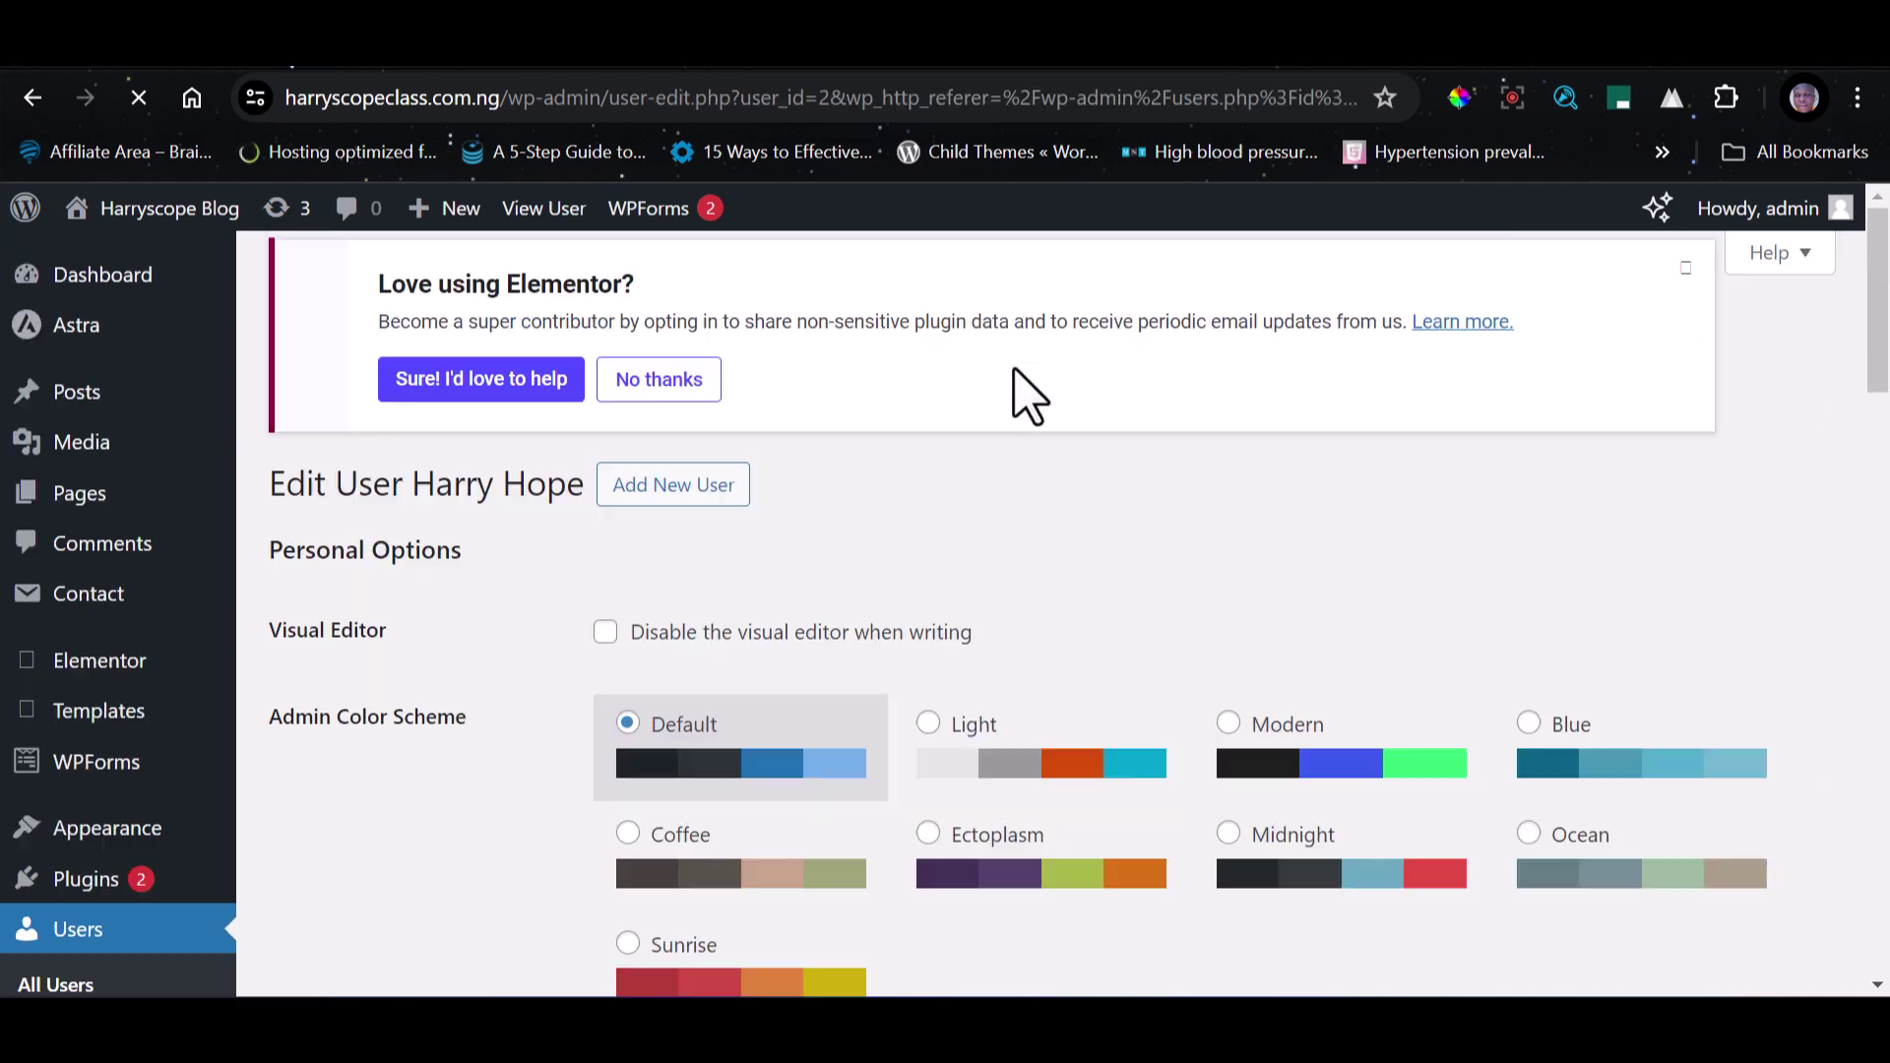
scroll(717, 751, down, 6)
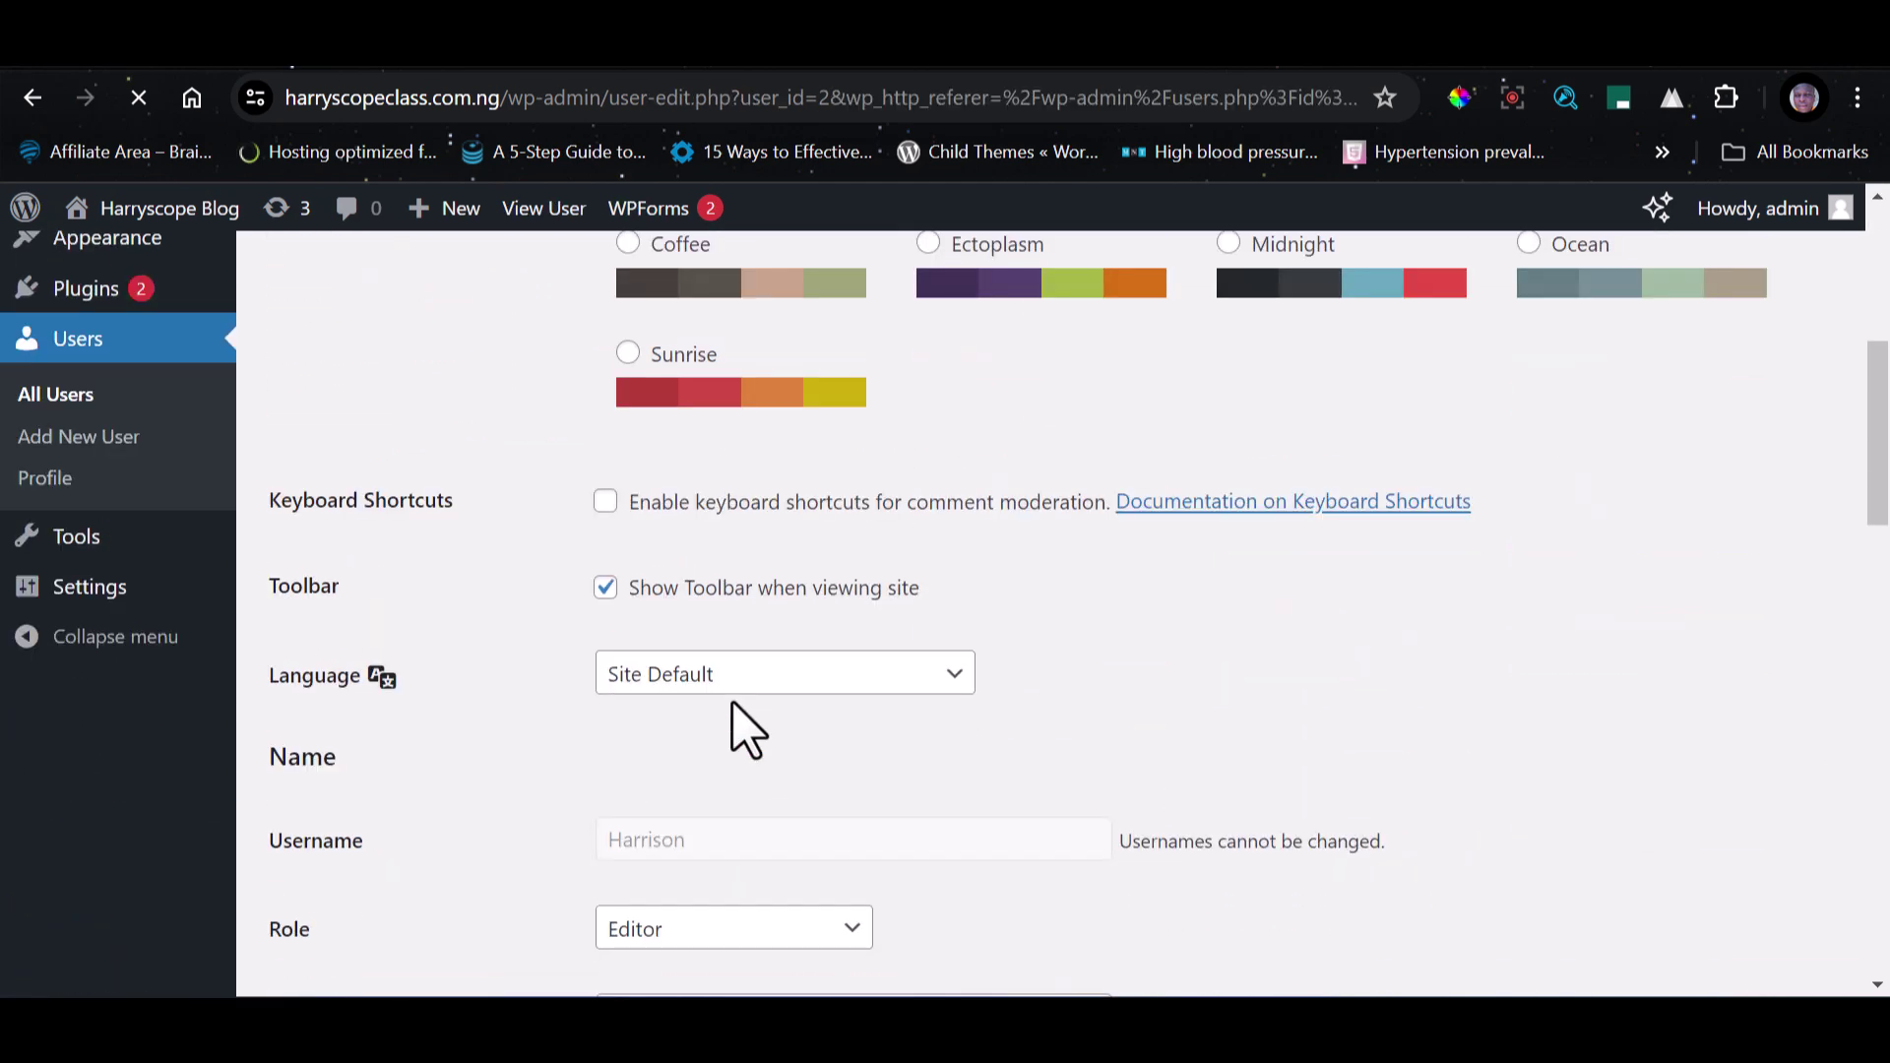
scroll(745, 729, down, 4)
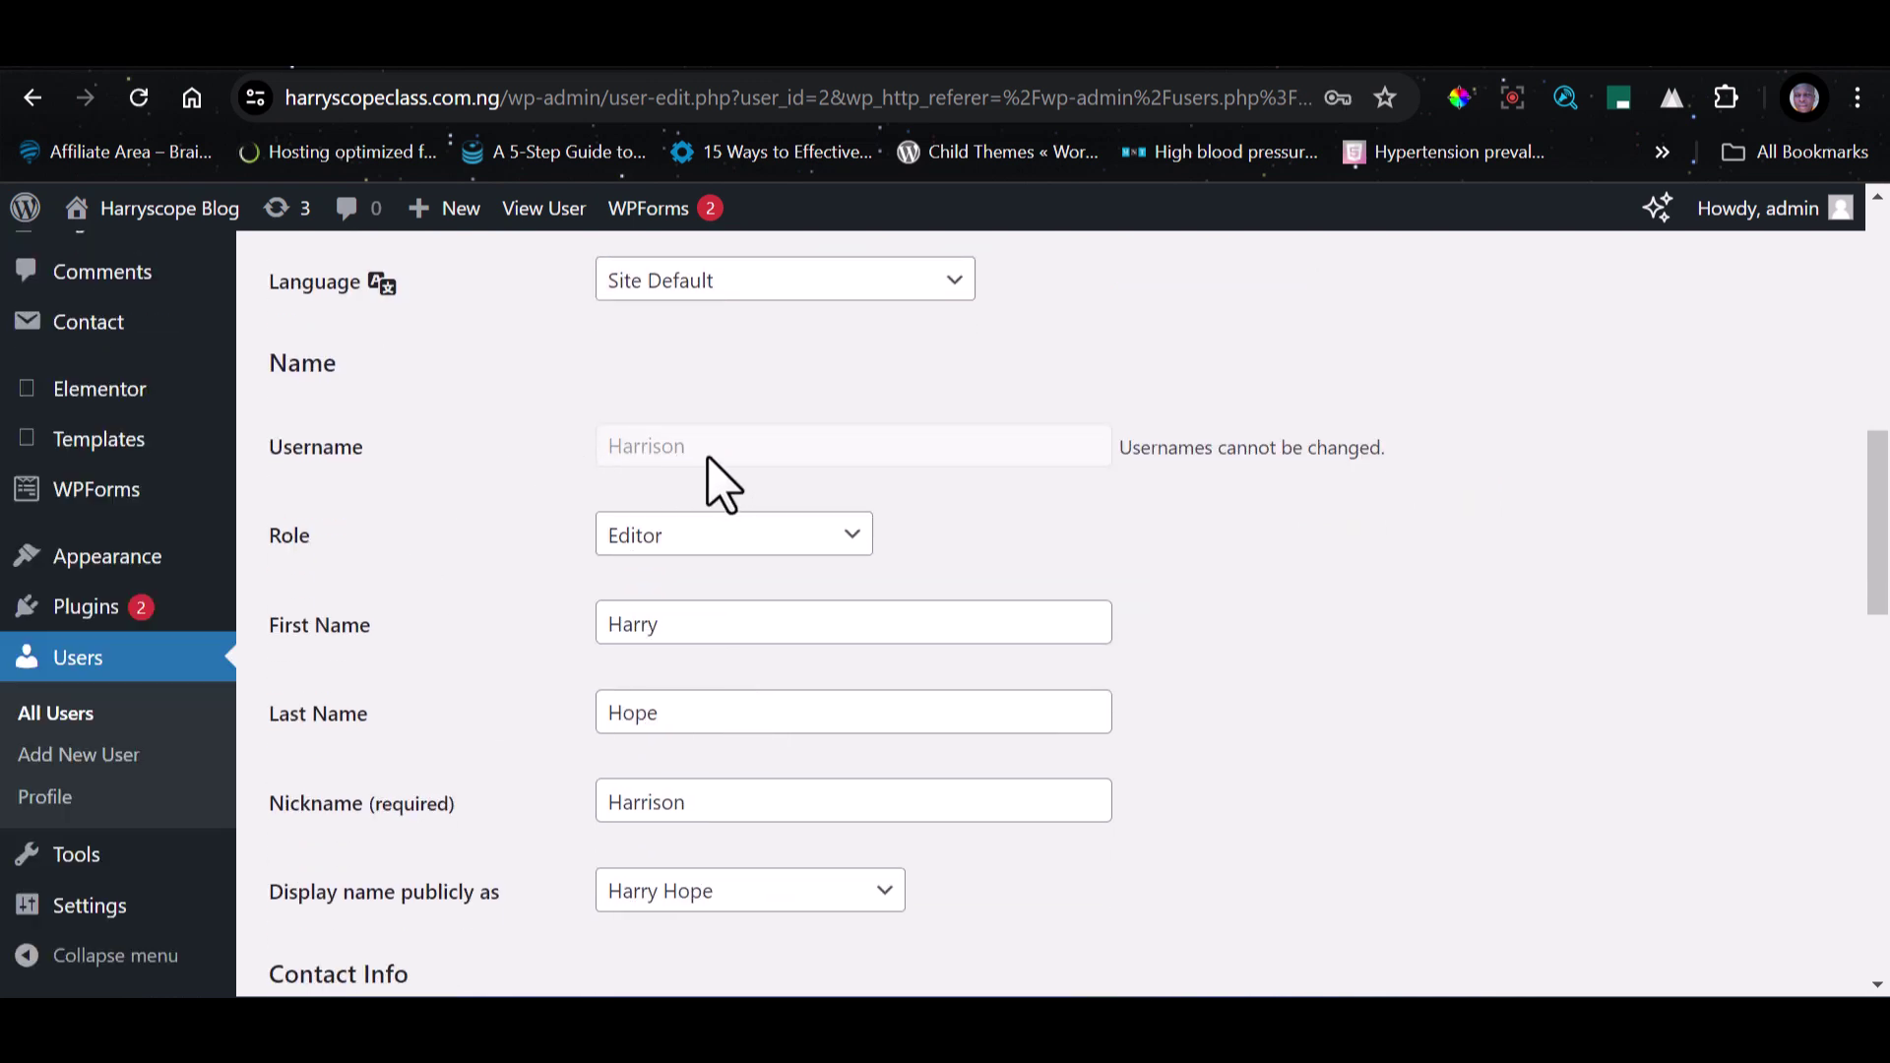
scroll(707, 536, up, 10)
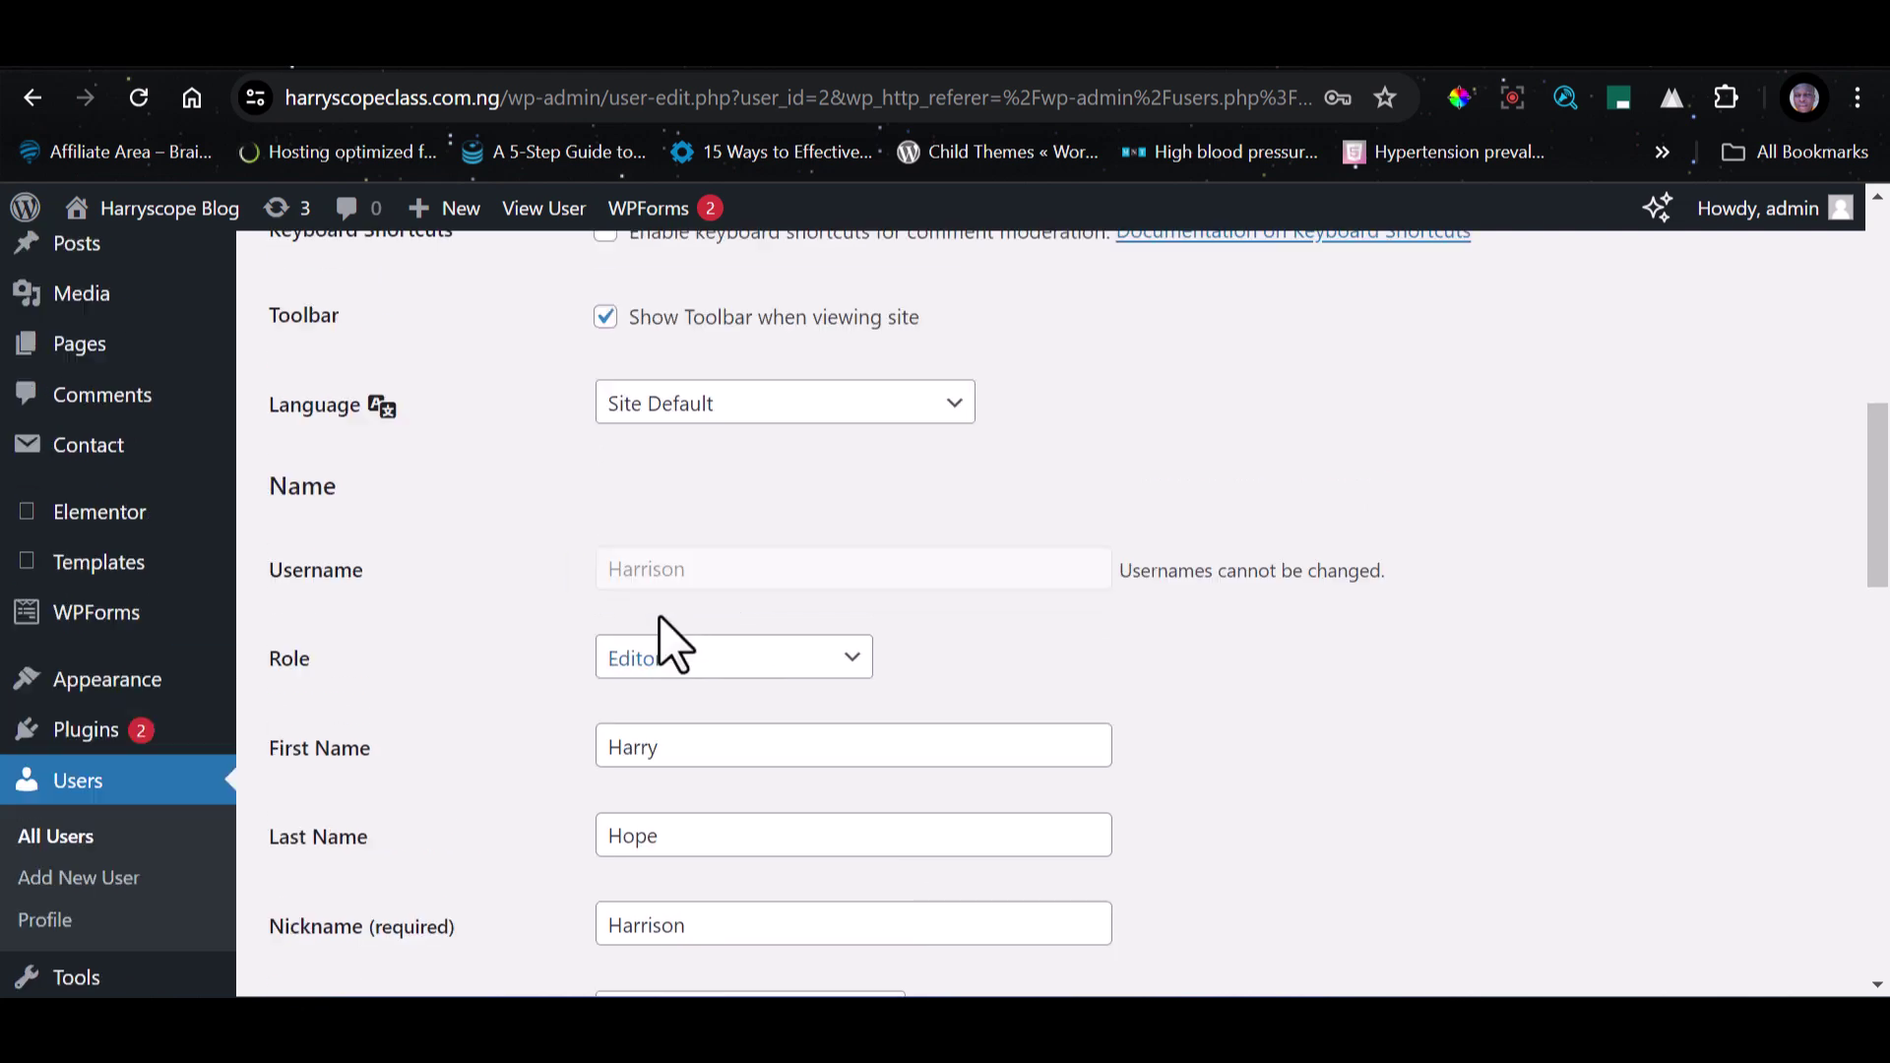
mouse_move(1796, 246)
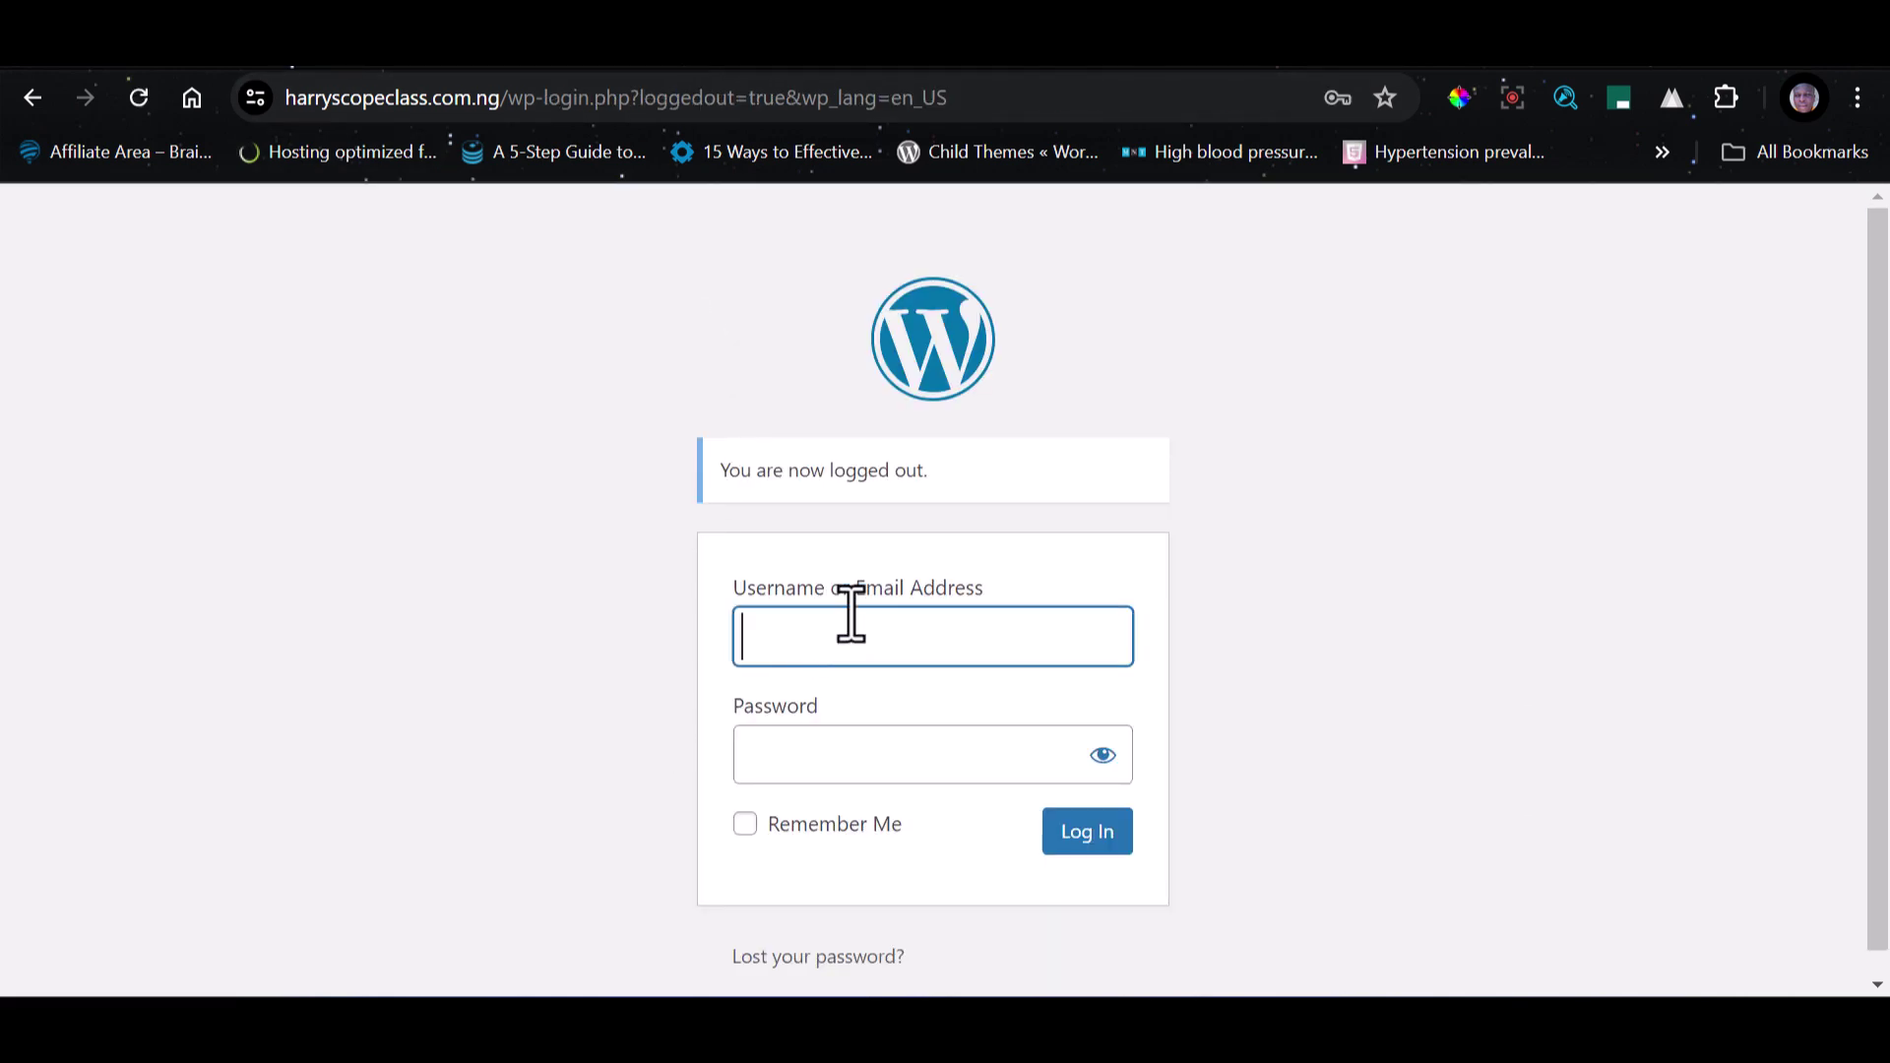
Log in with the new Editor's username and the saved password.
text(harris)
key(BackSpace)
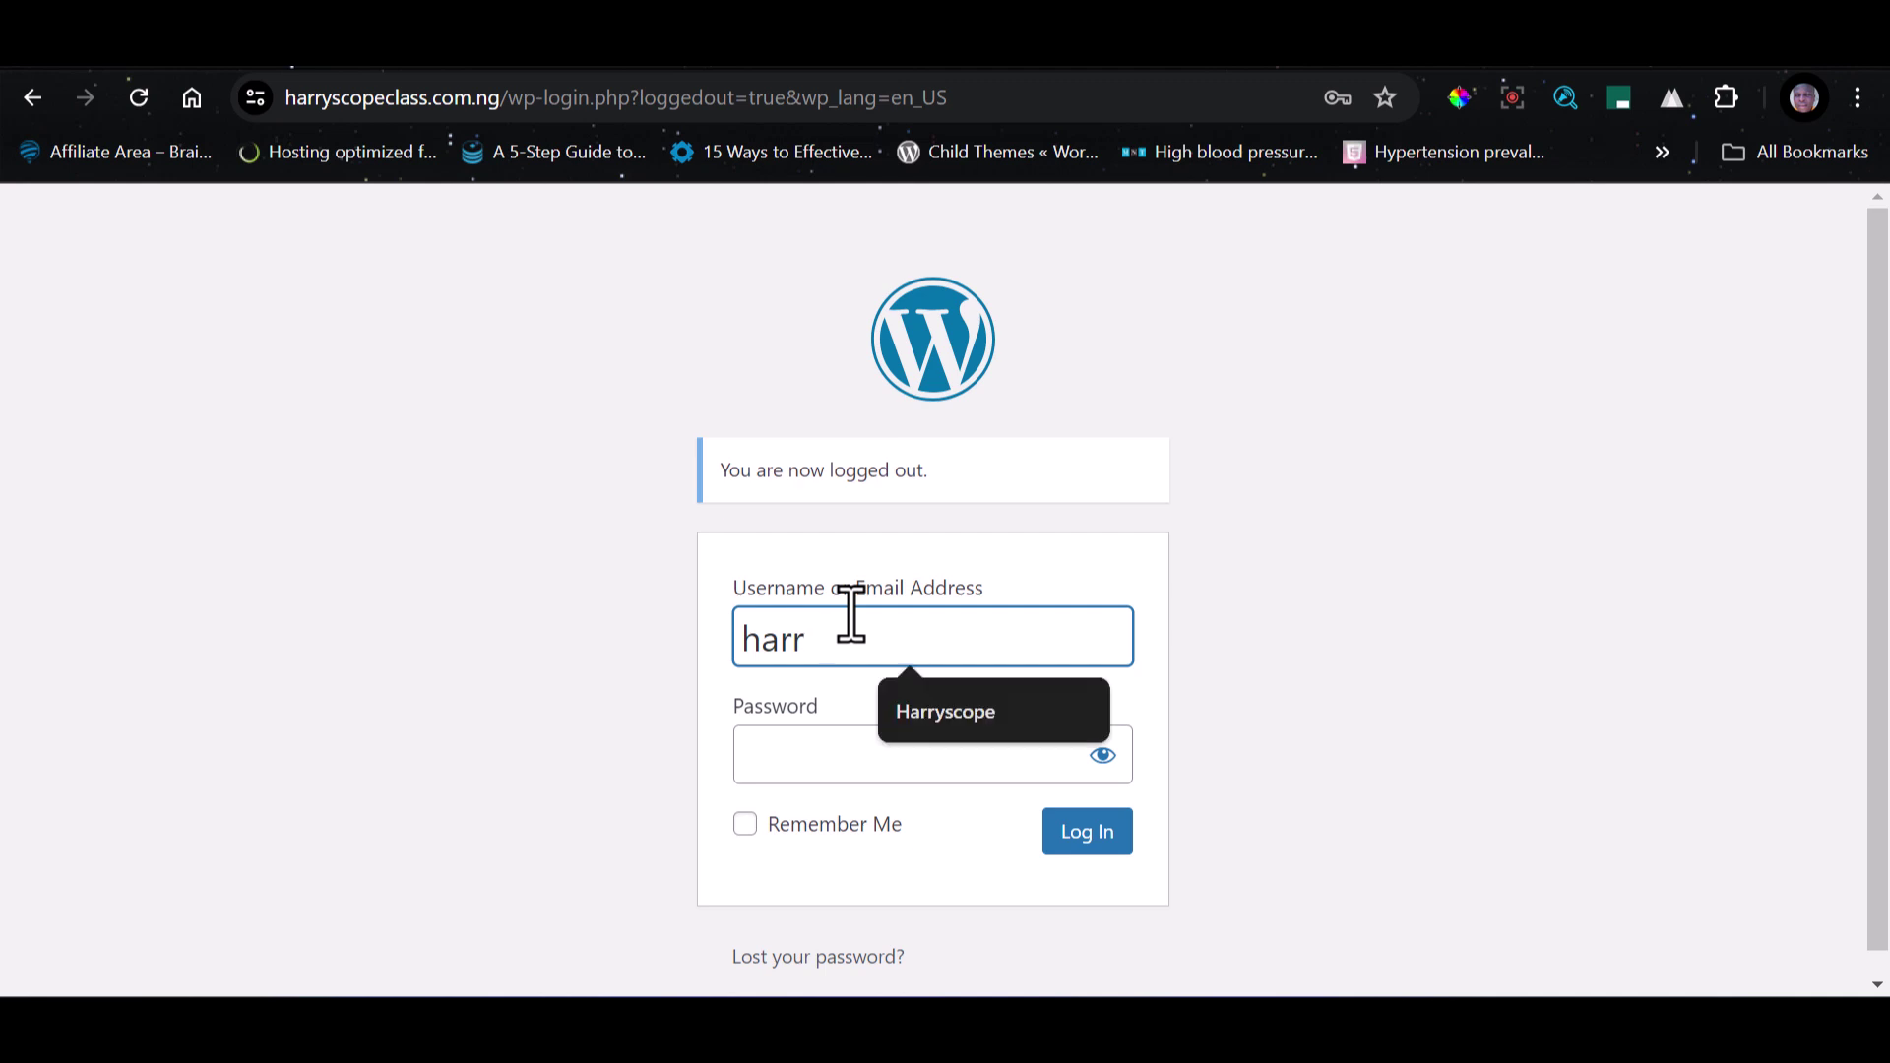
text(ison)
key(Tab)
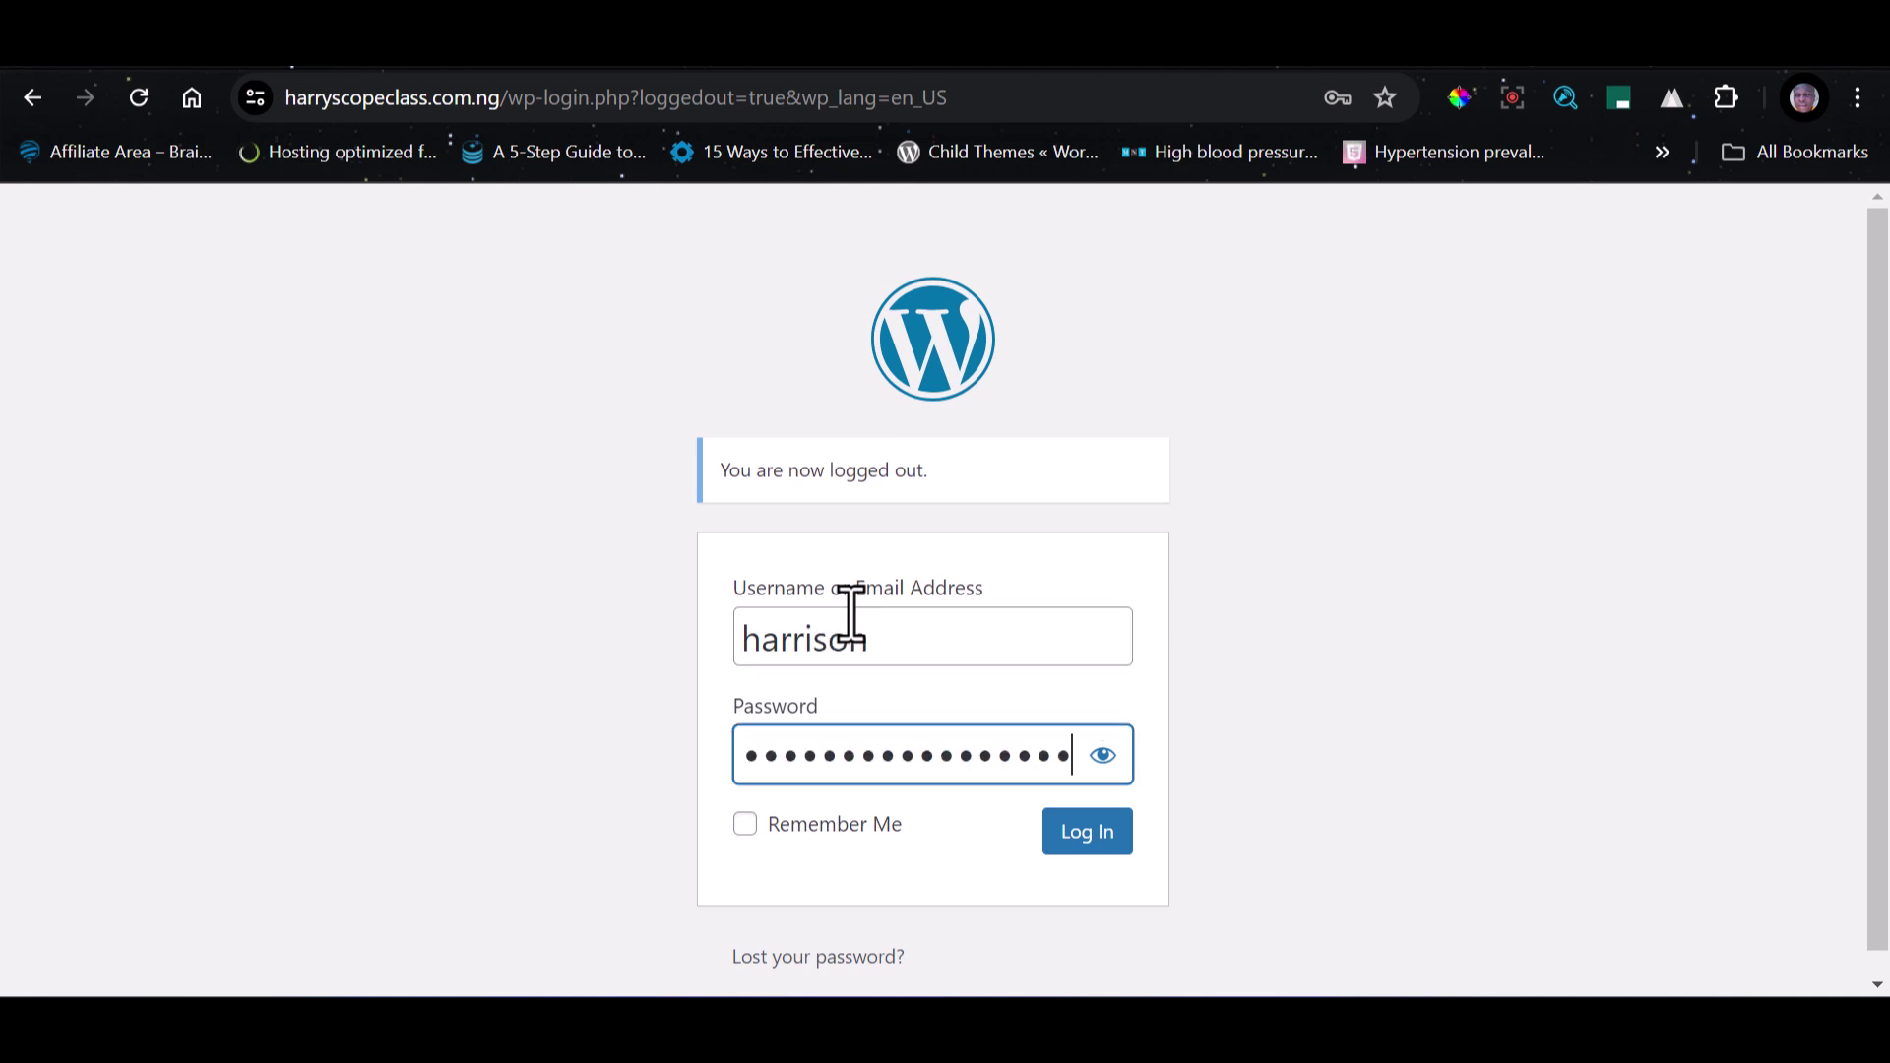
click(1098, 837)
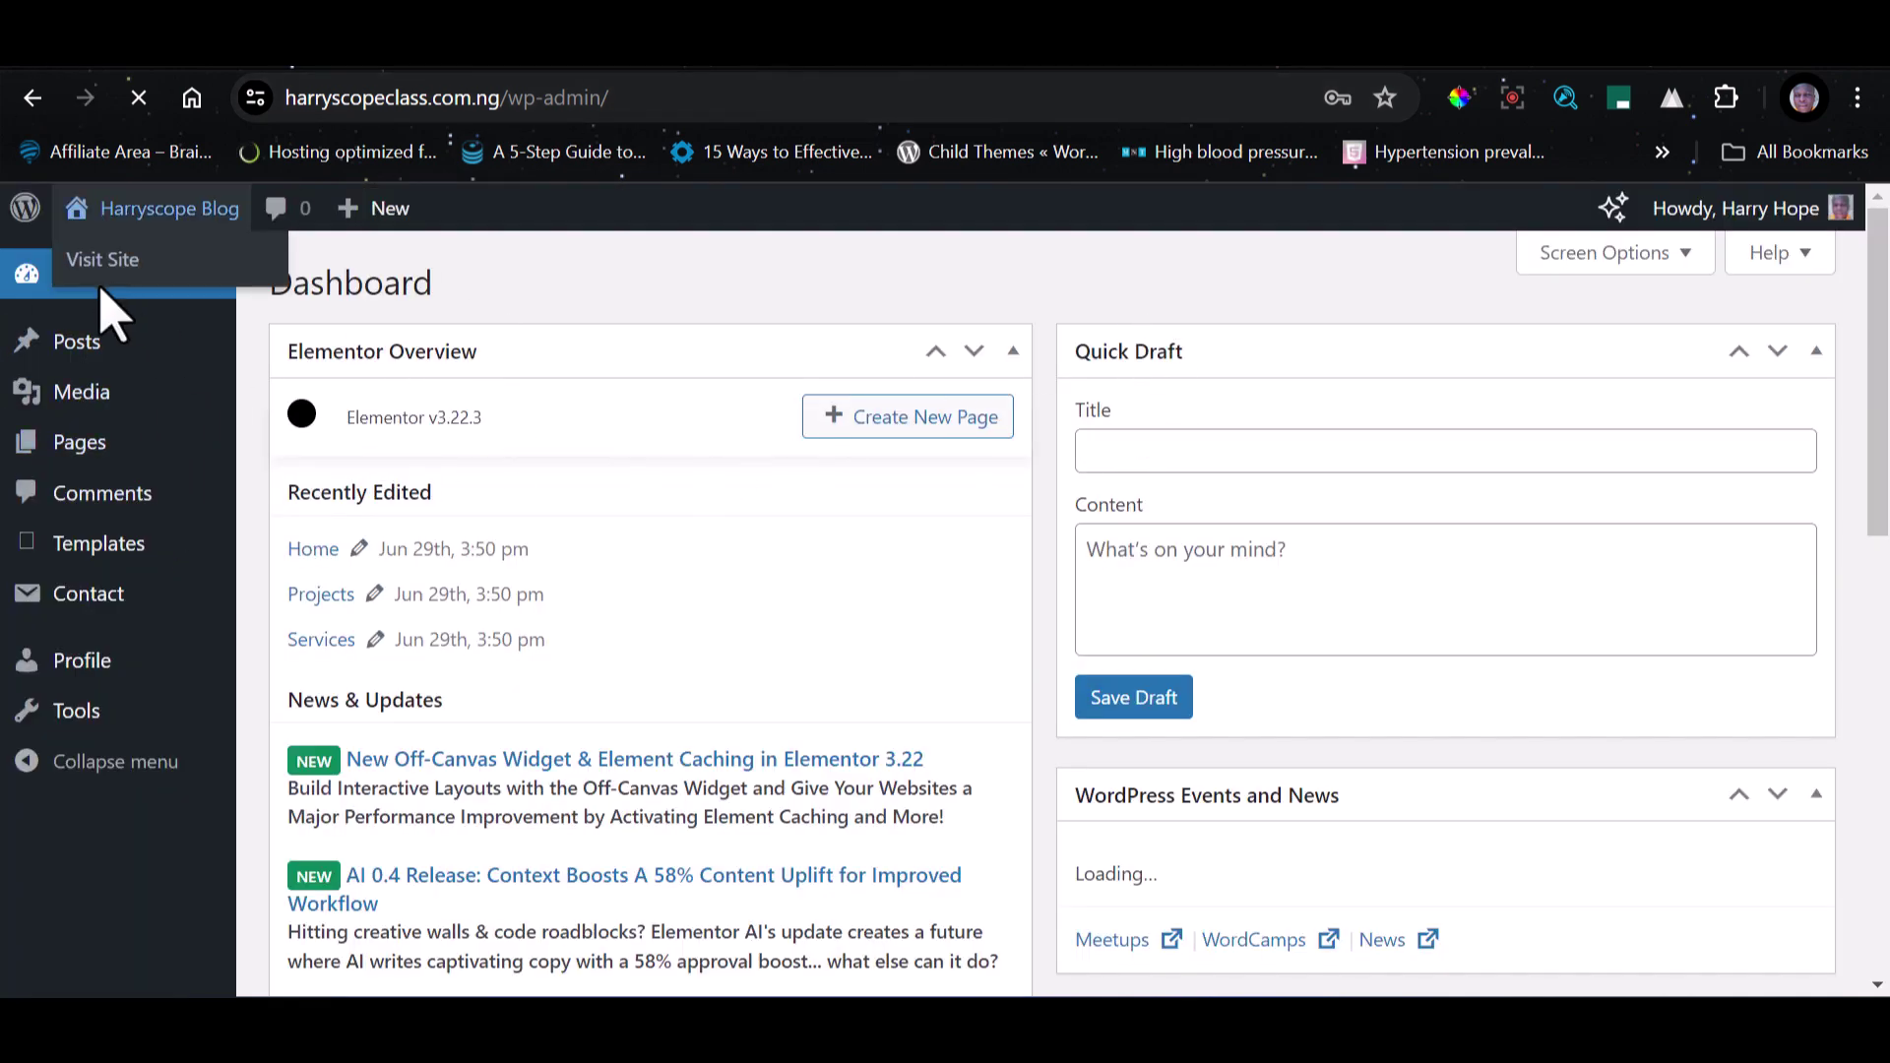
mouse_move(83, 226)
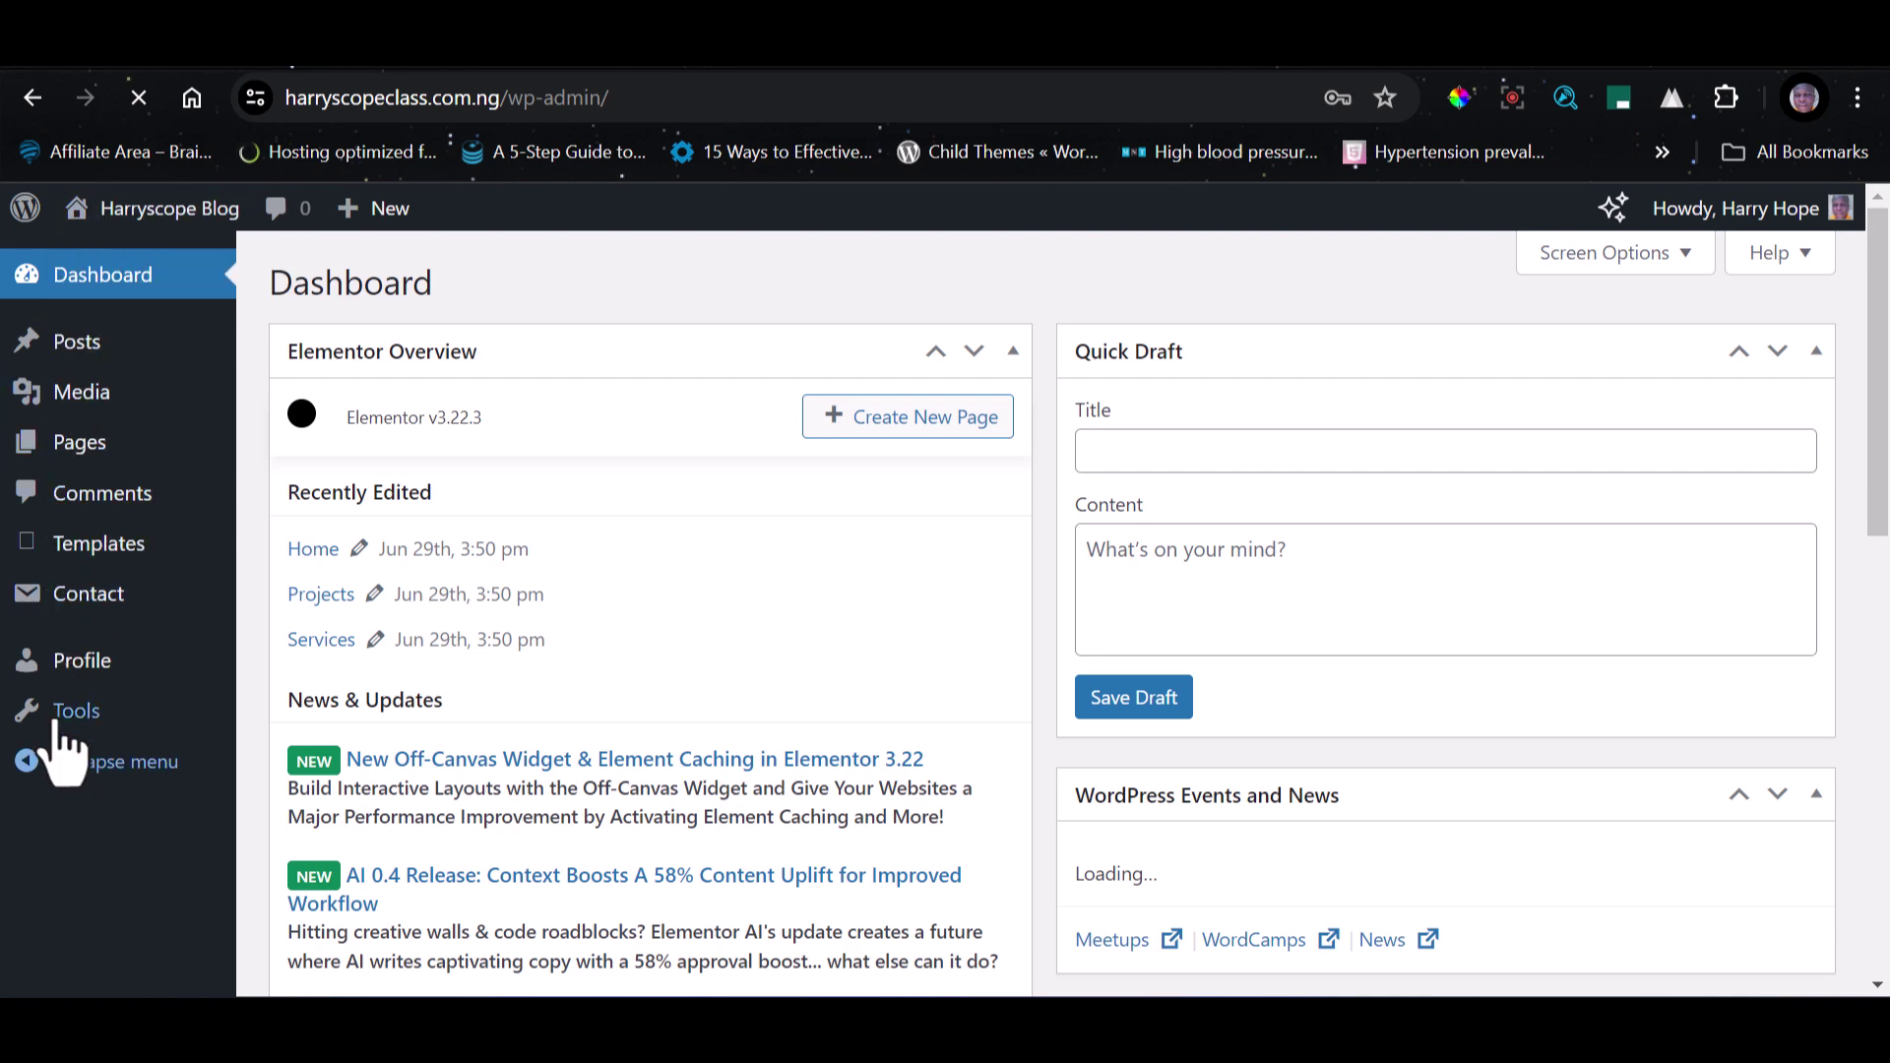